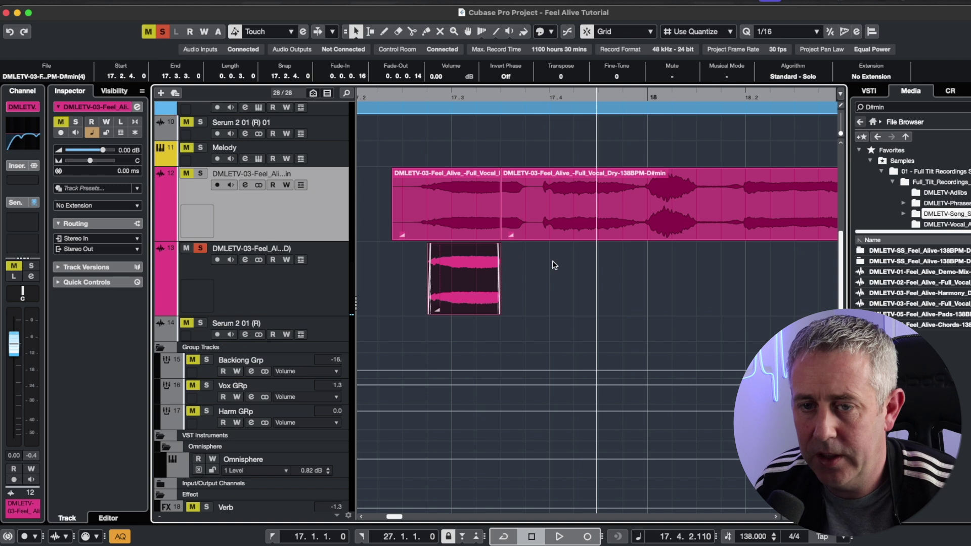
# - Bounce the short vocal clip on track 13 and replace the original event with the bounced audio
pyautogui.press('g')
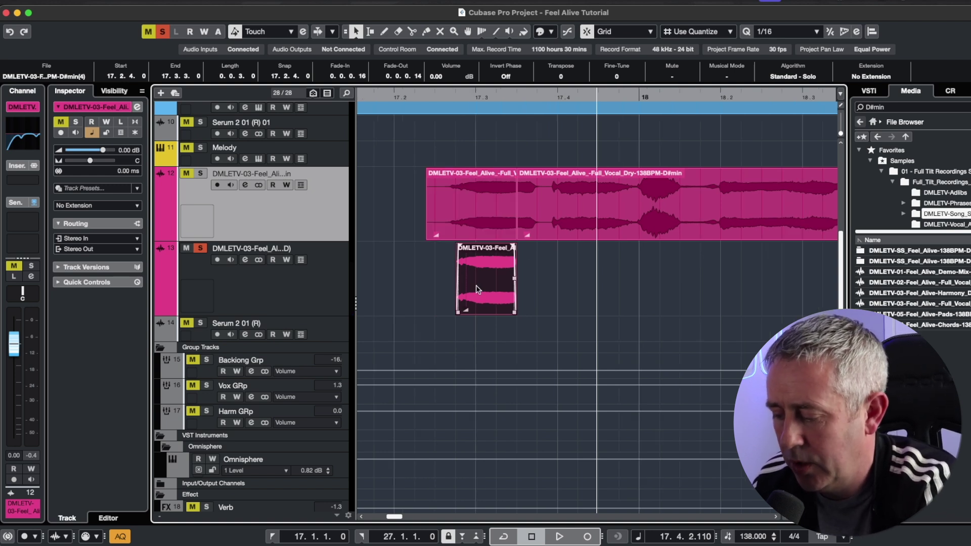
pyautogui.hotkey('alt', 'b')
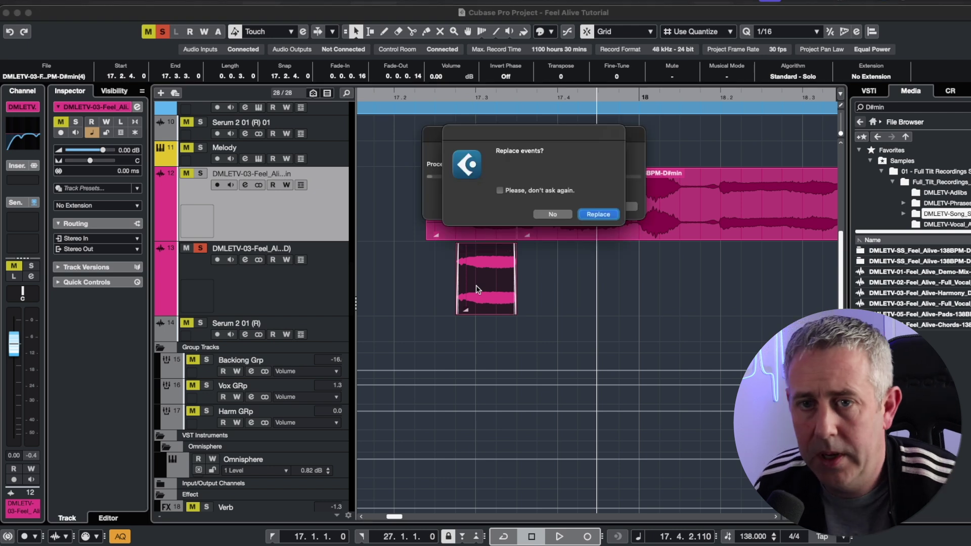
pyautogui.click(598, 214)
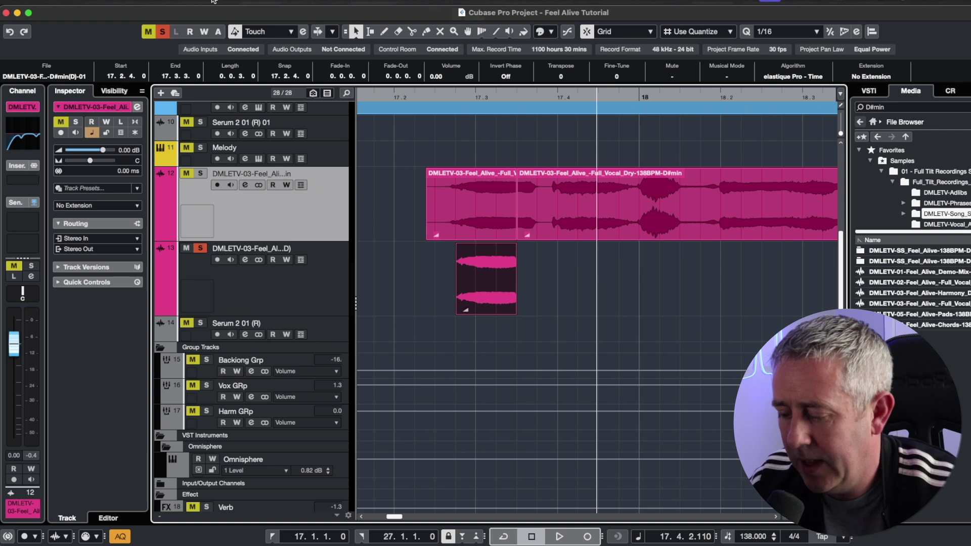
# - Open Direct Offline Processing for the bounced vocal clip and set the processing tail to 8000 ms
pyautogui.press('F7')
pyautogui.moveTo(234, 243); pyautogui.dragTo(259, 80)
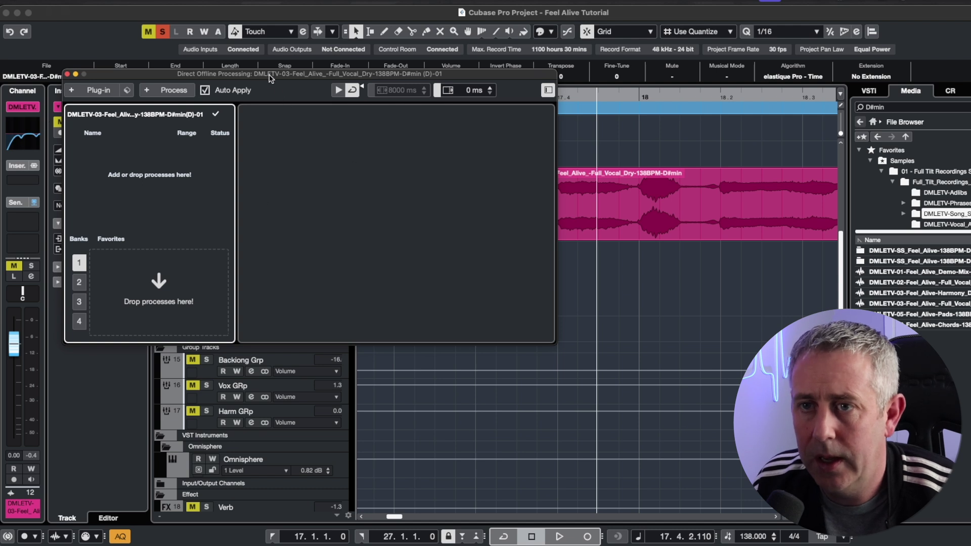
pyautogui.moveTo(272, 75); pyautogui.dragTo(333, 275)
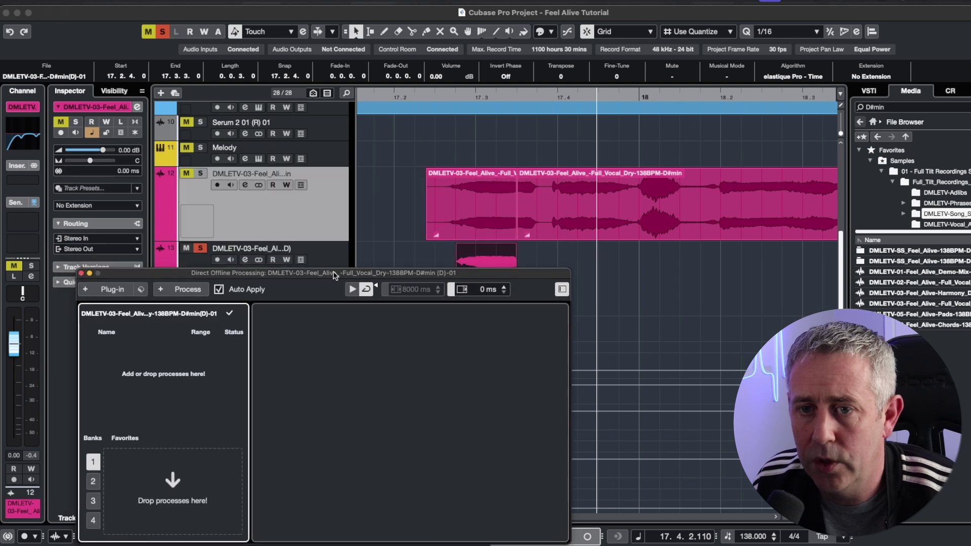
pyautogui.click(487, 292)
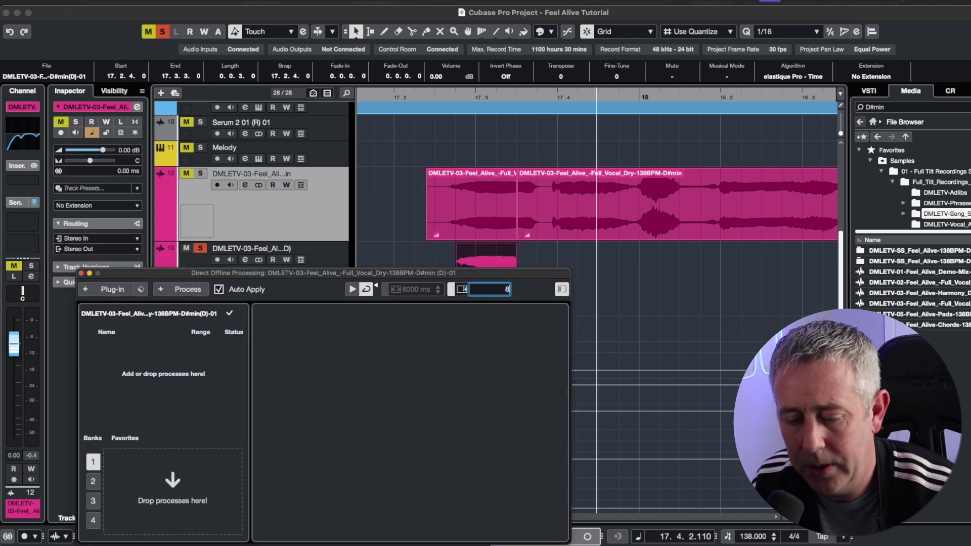
pyautogui.write('8000')
pyautogui.press('Return')
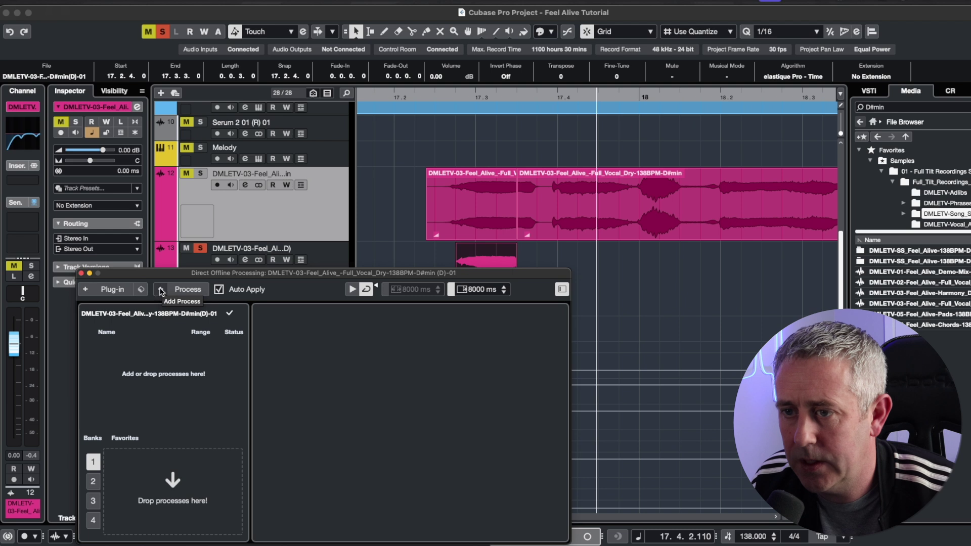
# - Add ValhallaVintageVerb to the bounced clip with the mix at 100% and the decay at 7.28 s
pyautogui.click(86, 289)
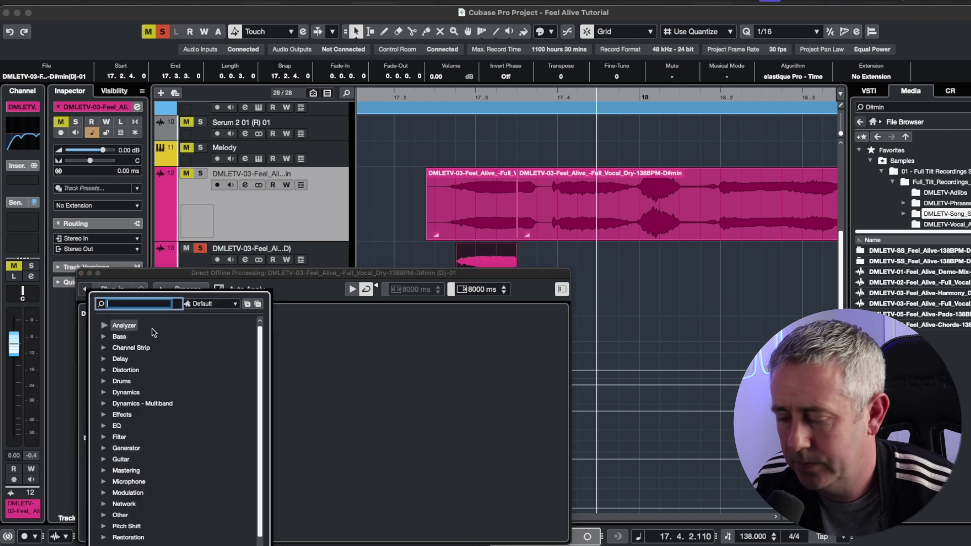
pyautogui.write('val')
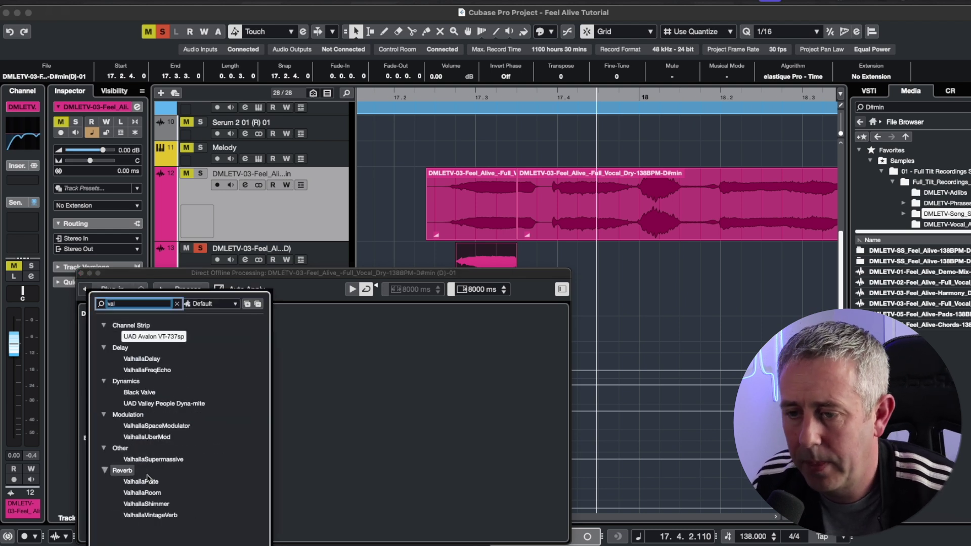
pyautogui.doubleClick(151, 515)
pyautogui.moveTo(383, 463); pyautogui.dragTo(381, 466)
pyautogui.moveTo(289, 415); pyautogui.dragTo(289, 362)
pyautogui.moveTo(288, 417); pyautogui.dragTo(292, 367)
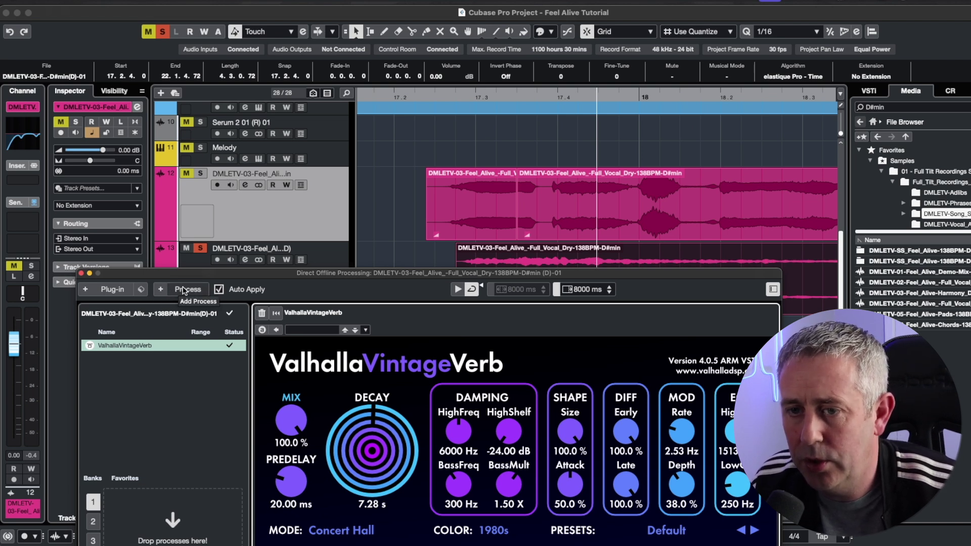
# - Add the Reverse process after the reverb on the track 13 clip
pyautogui.moveTo(416, 276); pyautogui.dragTo(439, 354)
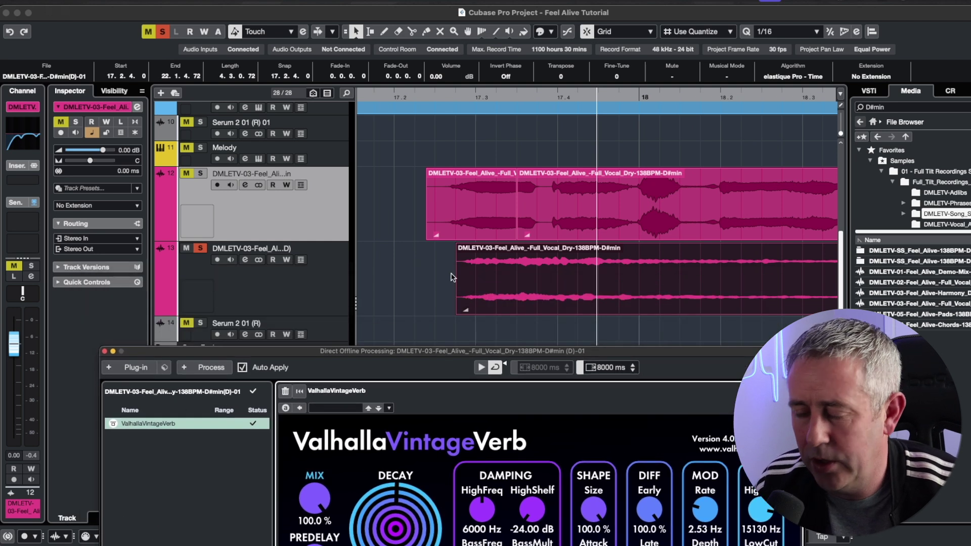
pyautogui.press('g')
pyautogui.press('g')
pyautogui.press('g')
pyautogui.press('g')
pyautogui.press('g')
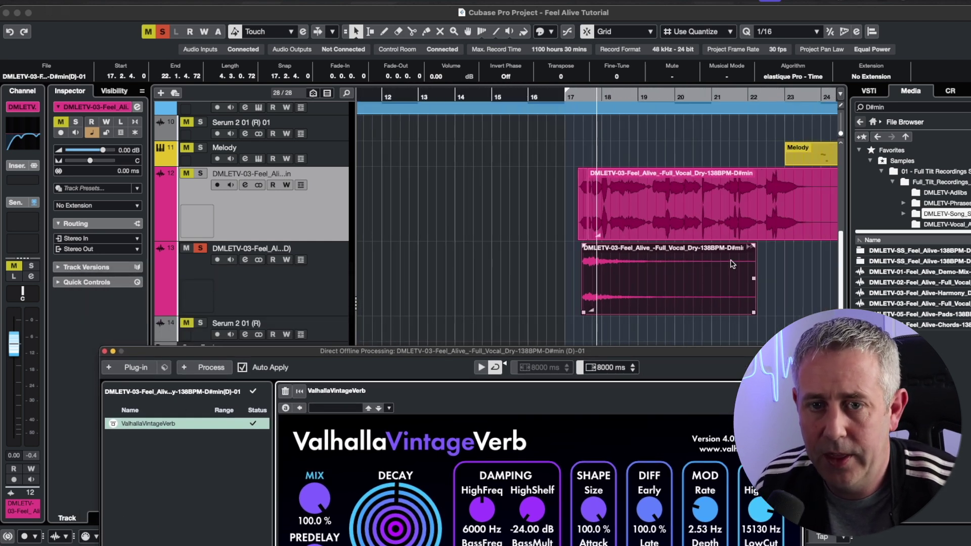
pyautogui.click(608, 238)
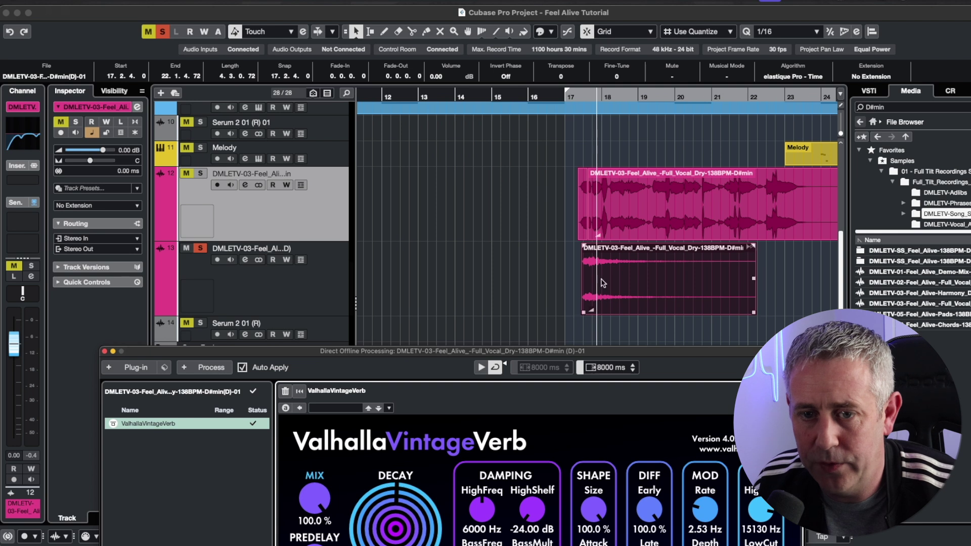
pyautogui.moveTo(594, 355)
pyautogui.mouseDown()
pyautogui.moveTo(561, 299)
pyautogui.moveTo(580, 345)
pyautogui.mouseUp()
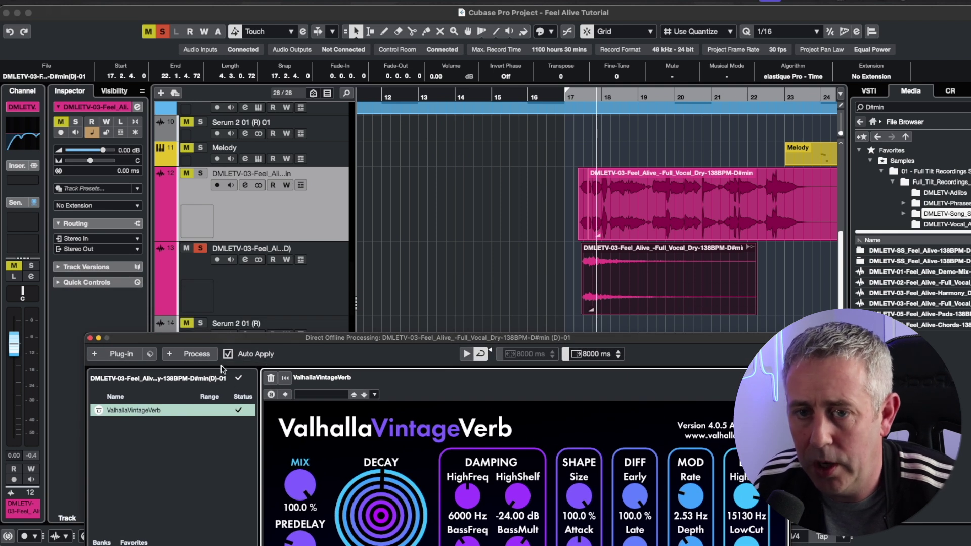
pyautogui.click(183, 358)
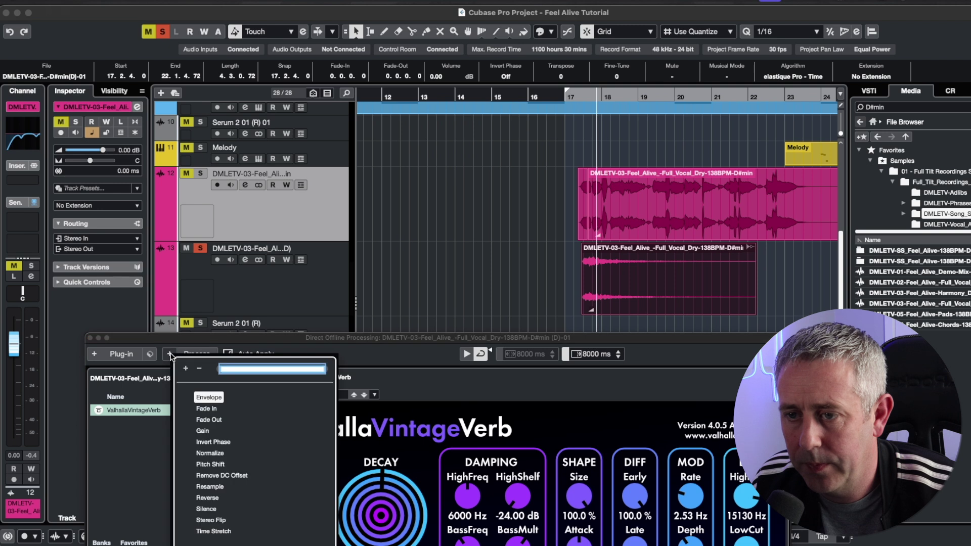
pyautogui.click(209, 499)
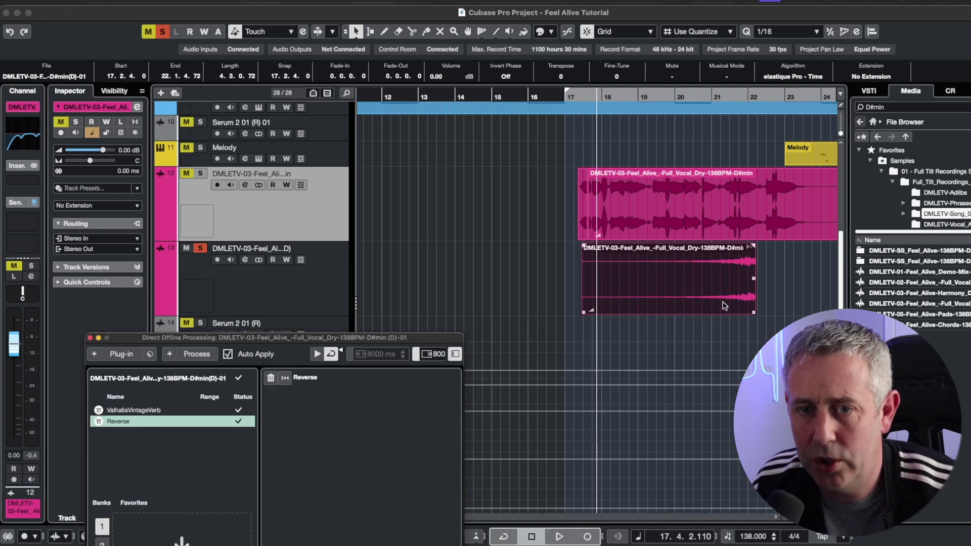
# - Move the reversed reverb clip earlier to start at 12.4.3.0, so its swell leads into the vocal
pyautogui.click(644, 310)
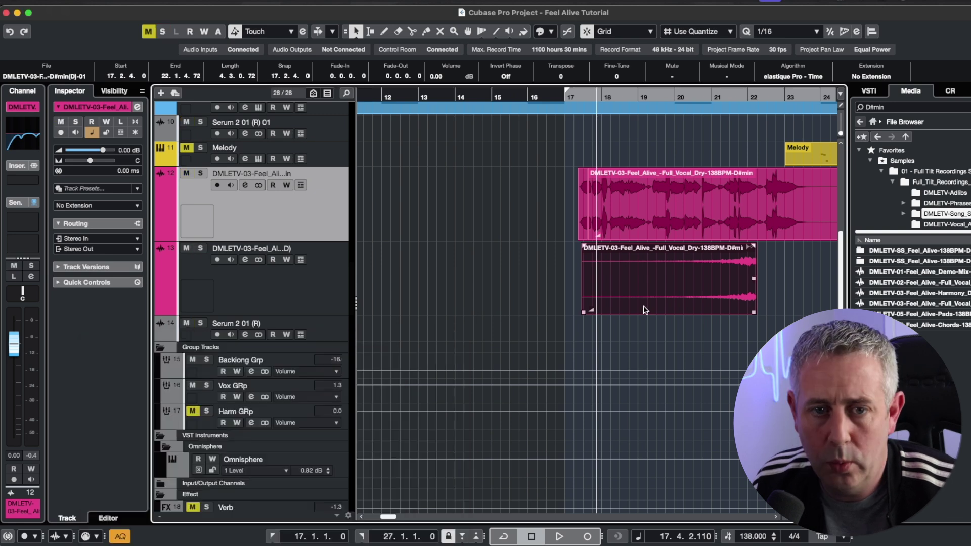
pyautogui.moveTo(716, 284); pyautogui.dragTo(536, 281)
pyautogui.press('h')
# - Solo track 13 and audition the end of the reversed reverb from 16.4.1.0
pyautogui.click(200, 248)
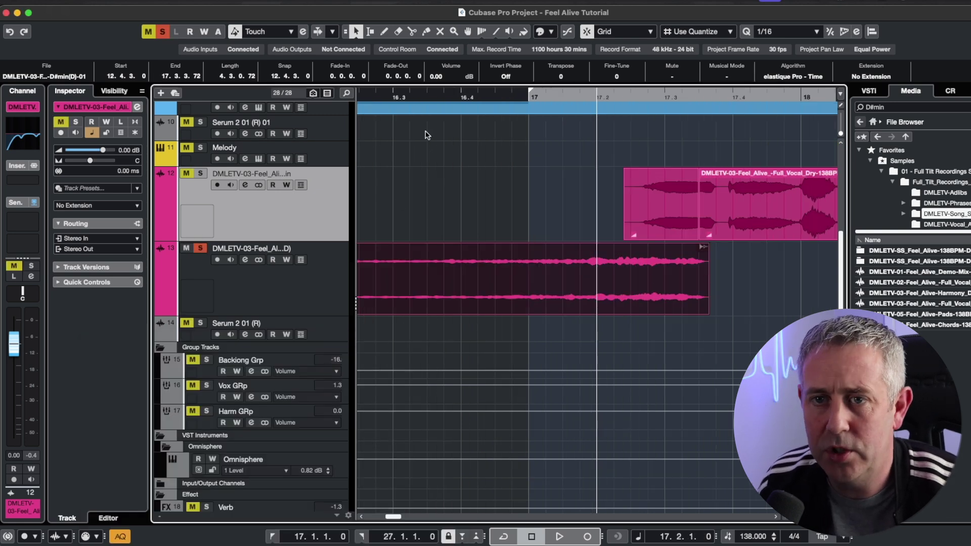
pyautogui.click(460, 97)
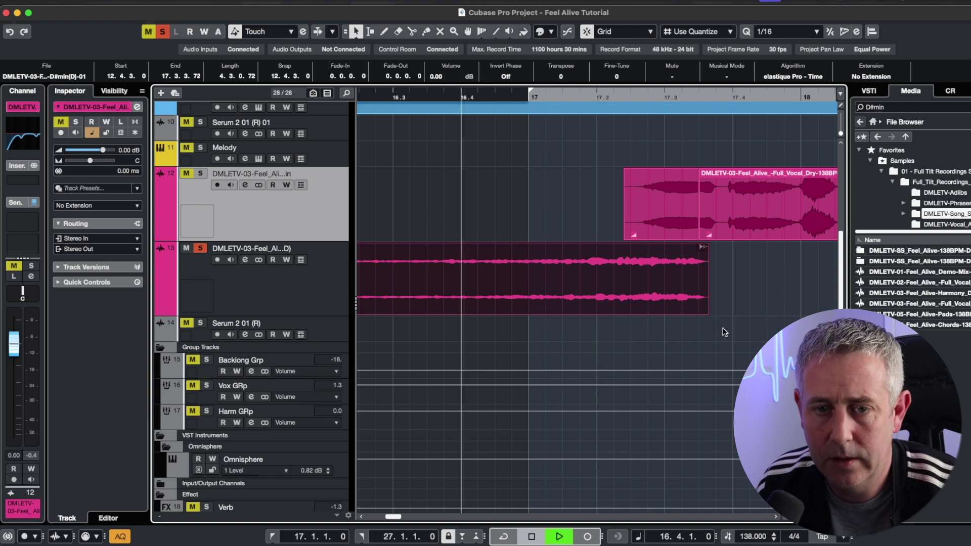
pyautogui.press('space')
pyautogui.press('space')
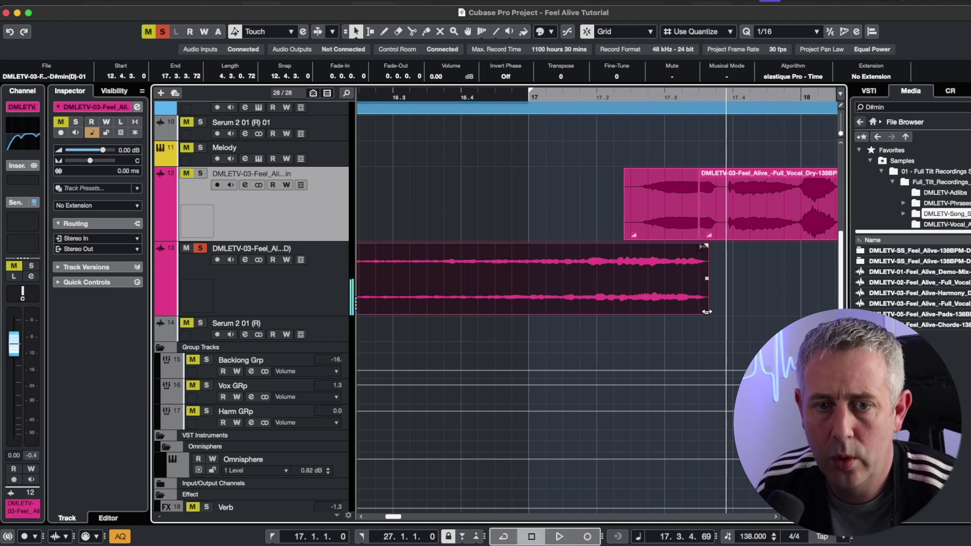
# - Trim the silent tail off the reversed reverb clip so it ends at 17.3.1.5
pyautogui.moveTo(707, 313); pyautogui.dragTo(622, 285)
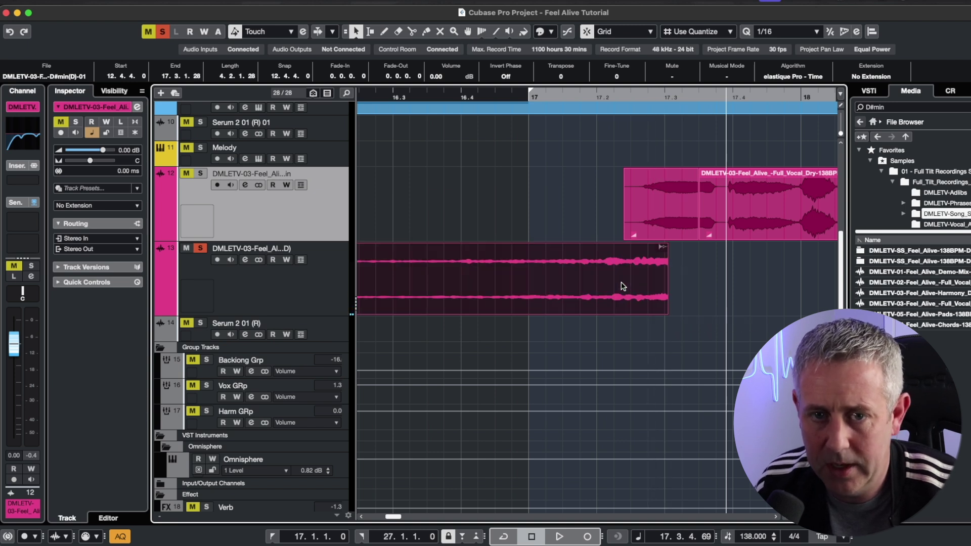
pyautogui.press('h')
pyautogui.moveTo(504, 315); pyautogui.dragTo(499, 315)
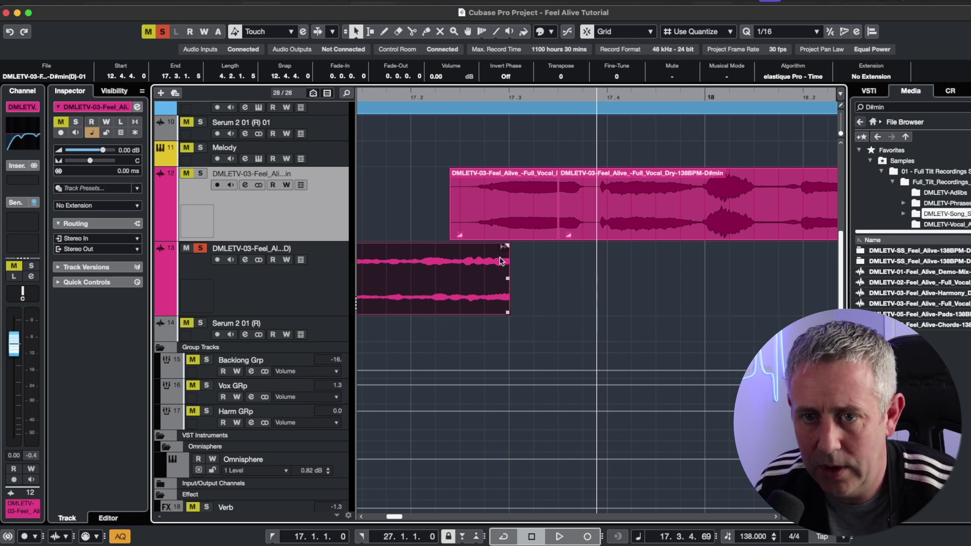
# - Trim the reversed clip's start to bar 16 on a 1/1 grid and give it a fade-in of 1.0.2.30
pyautogui.press('g')
pyautogui.press('g')
pyautogui.press('g')
pyautogui.press('g')
pyautogui.press('g')
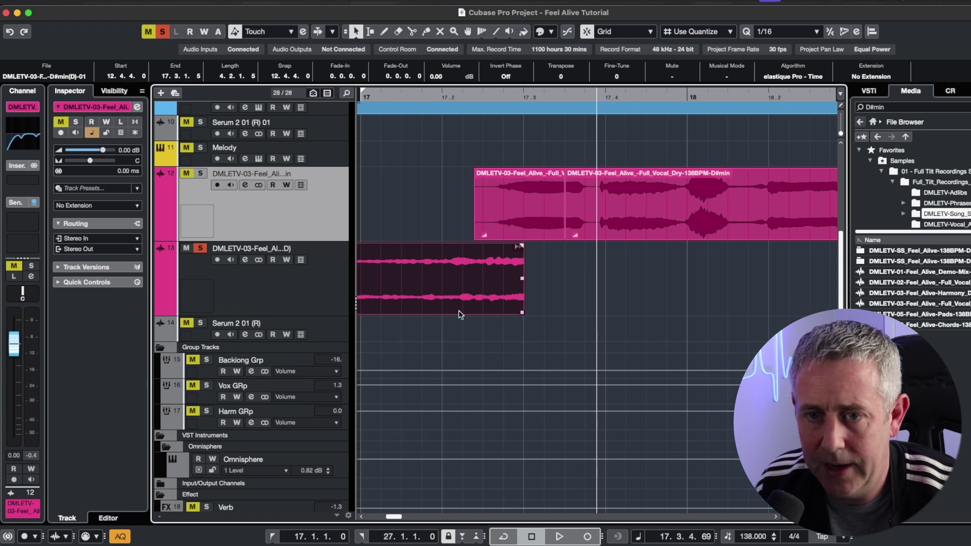
pyautogui.press('g')
pyautogui.hotkey('alt', '1')
pyautogui.moveTo(476, 313); pyautogui.dragTo(553, 313)
pyautogui.moveTo(555, 247); pyautogui.dragTo(584, 247)
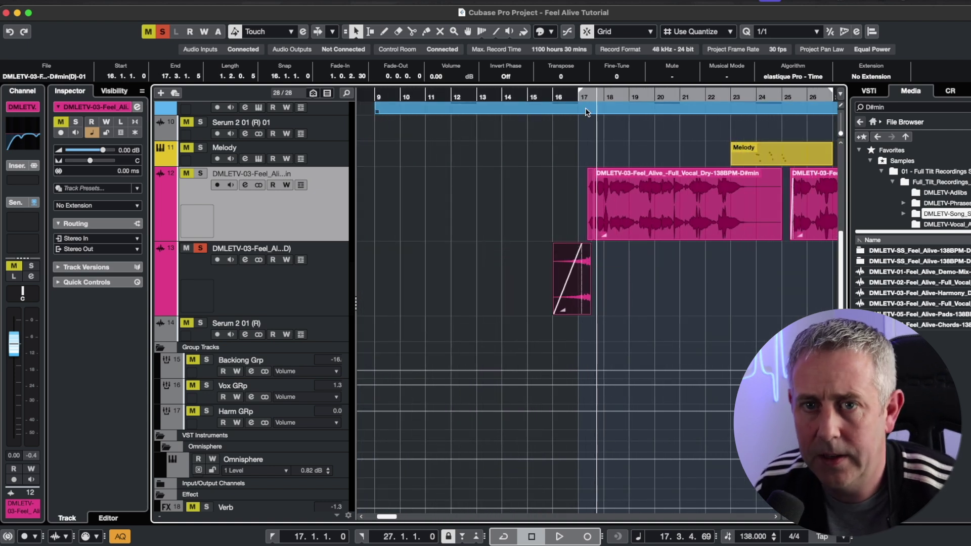
# - Play the reversed reverb from bar 16 together with the soloed vocal on track 12
pyautogui.click(554, 98)
pyautogui.press('space')
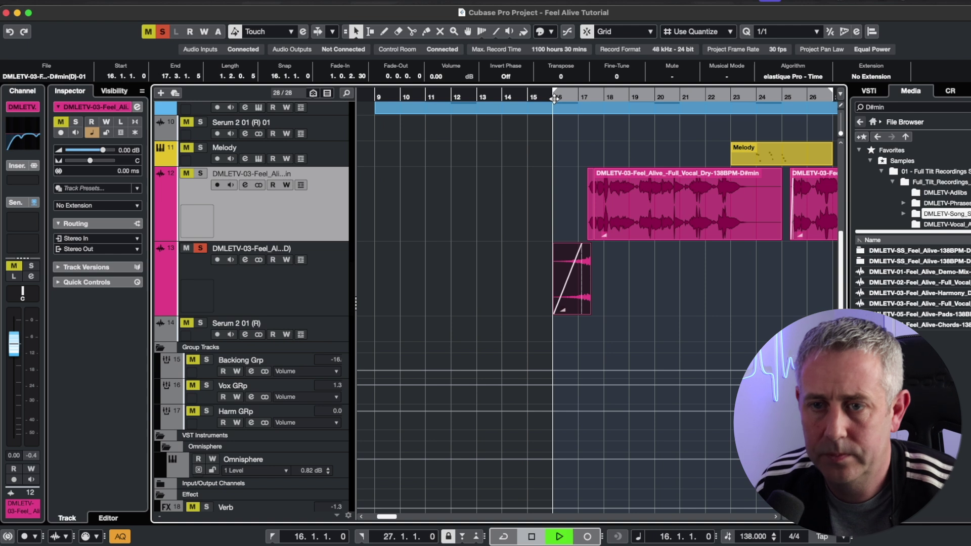
pyautogui.click(196, 174)
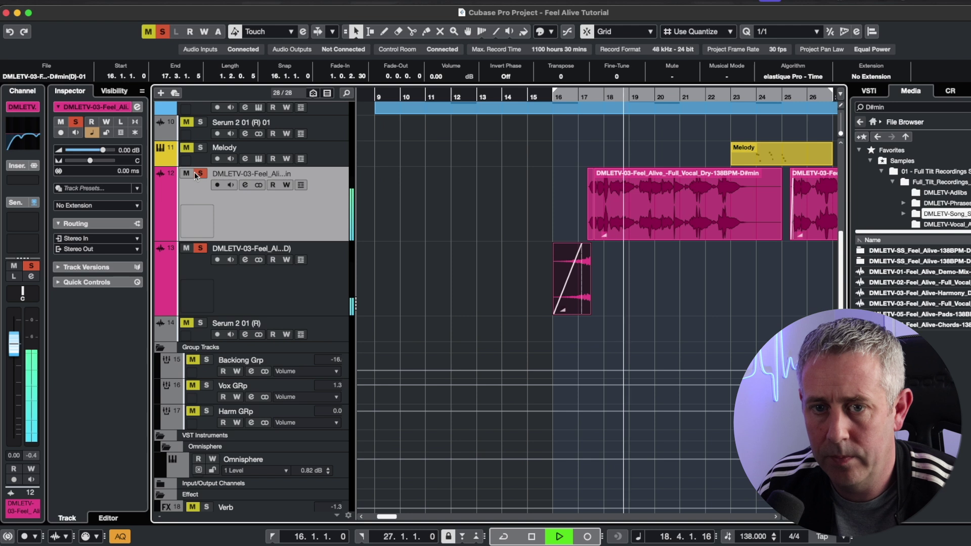
pyautogui.press('space')
# - Reposition and lengthen the reversed clip to span 15.4.2.80 to 17.3.2.32, and audition it against the vocal
pyautogui.press('g')
pyautogui.press('g')
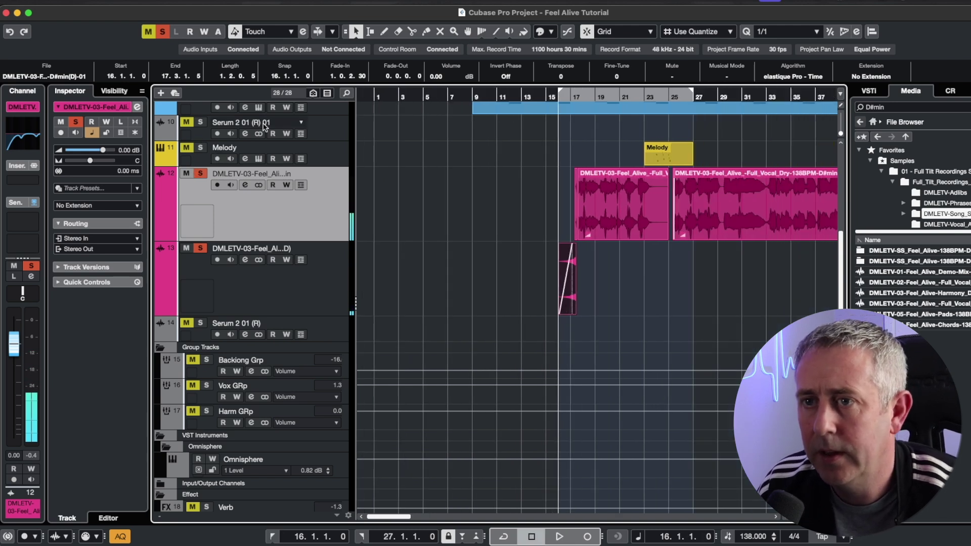
pyautogui.click(162, 32)
pyautogui.press('h')
pyautogui.click(614, 100)
pyautogui.moveTo(615, 100); pyautogui.dragTo(682, 323)
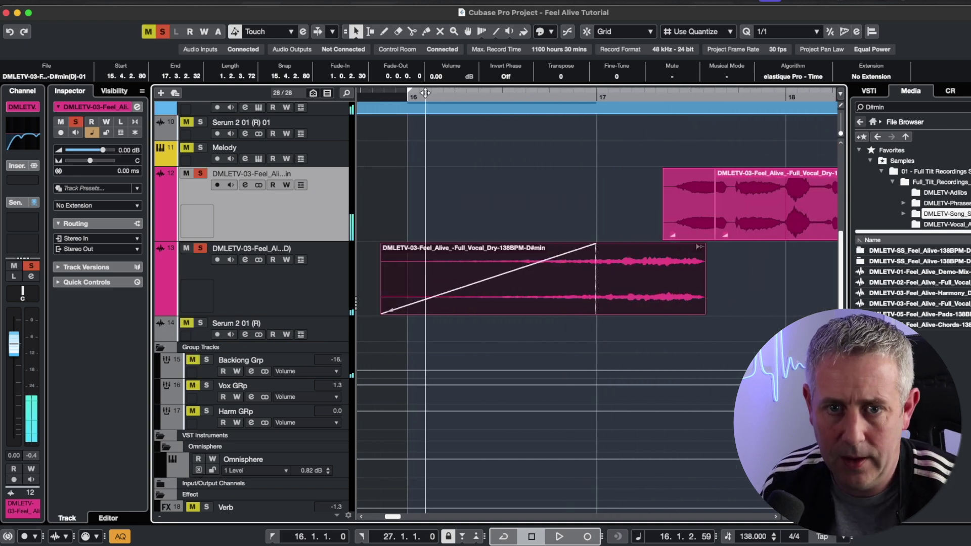
pyautogui.press('space')
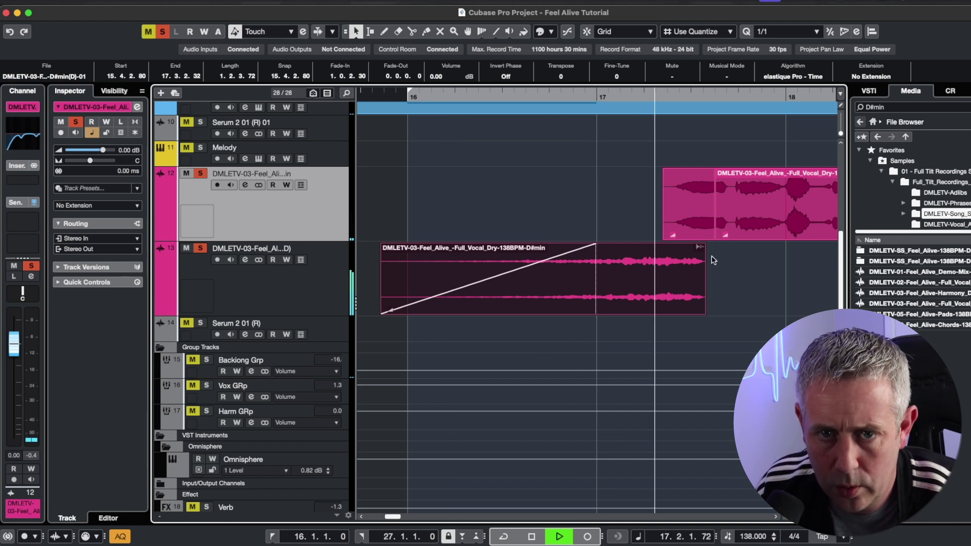
pyautogui.press('space')
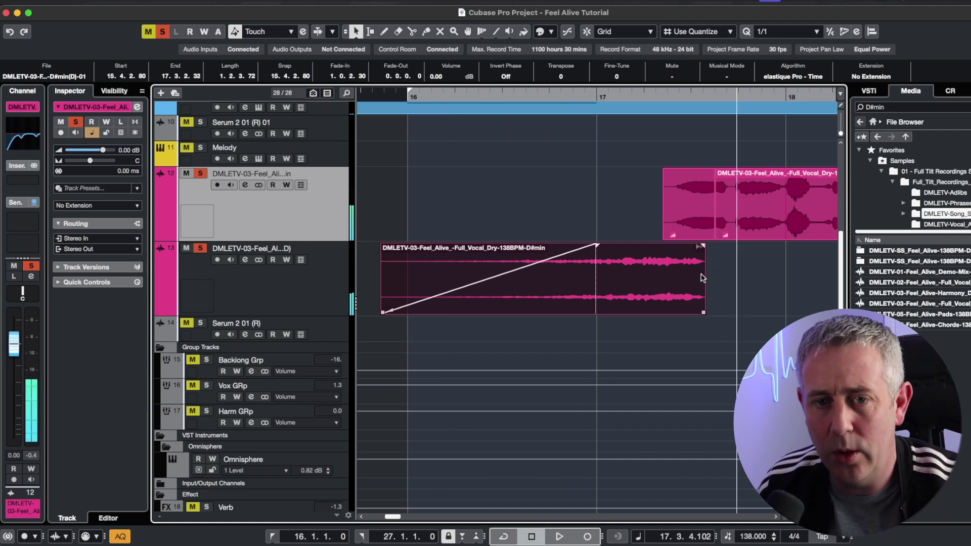
# - Adjust the reversed clip to end at 17.2.4.101, add a fade-out of 0.0.0.51, and play the transition
pyautogui.moveTo(701, 312); pyautogui.dragTo(684, 312)
pyautogui.moveTo(679, 246); pyautogui.dragTo(659, 261)
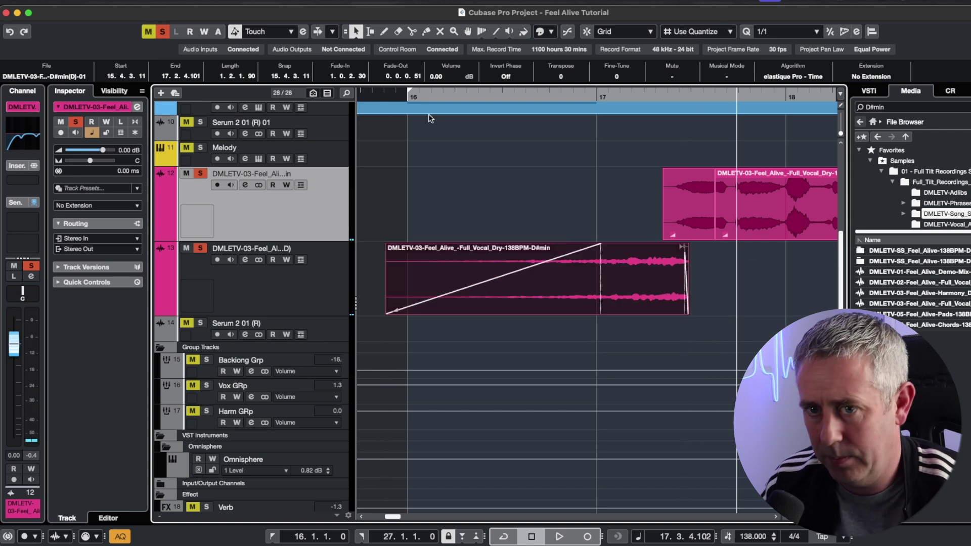
pyautogui.press('space')
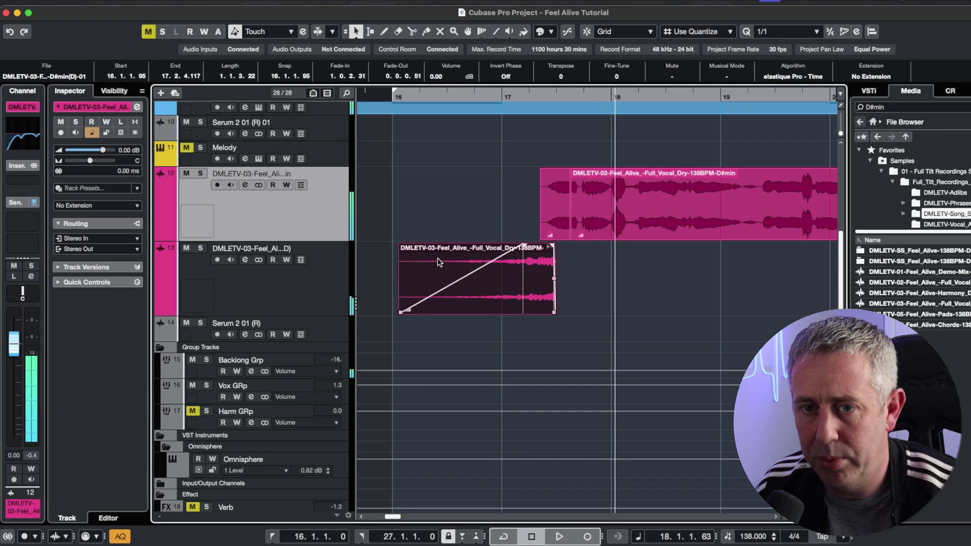
# - Set the left locator to 15.1.2.10, ahead of the reversed reverb clip
pyautogui.press('g')
pyautogui.press('g')
pyautogui.press('g')
pyautogui.press('g')
pyautogui.press('g')
pyautogui.press('g')
pyautogui.keyDown('super'); pyautogui.click(545, 97); pyautogui.keyUp('super')
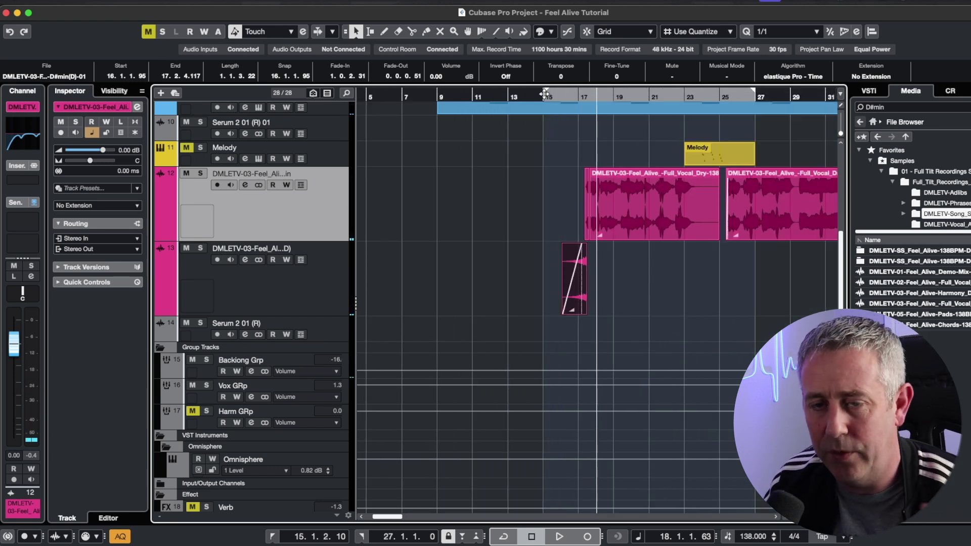
# - Set the right locator to 40.4.4.28 and place the playhead at 25.1.2.22, just before the second vocal section
pyautogui.press('g')
pyautogui.press('g')
pyautogui.press('g')
pyautogui.click(537, 95)
pyautogui.click(537, 95)
pyautogui.click(539, 94)
pyautogui.click(540, 93)
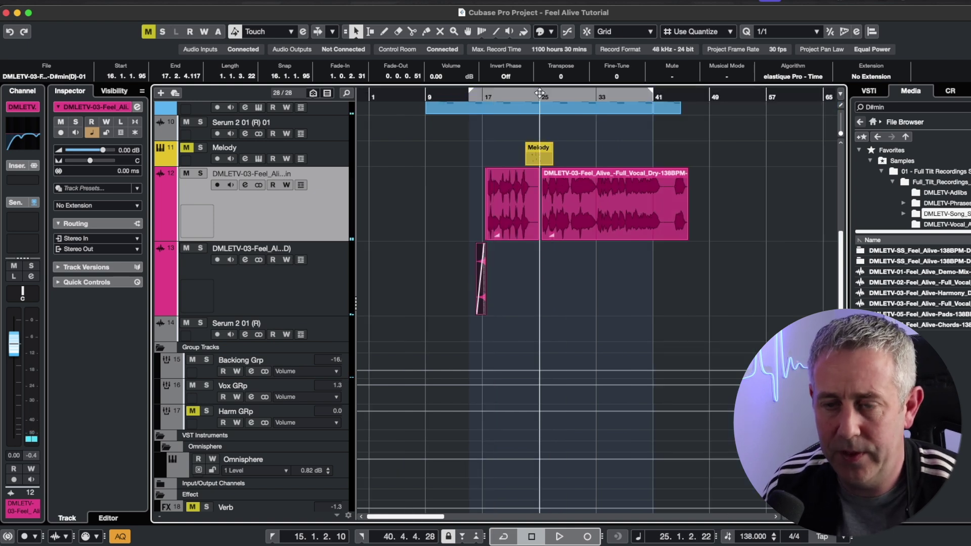
pyautogui.press('h')
pyautogui.press('h')
pyautogui.press('h')
pyautogui.press('h')
pyautogui.press('h')
pyautogui.press('h')
pyautogui.press('h')
pyautogui.press('h')
pyautogui.press('h')
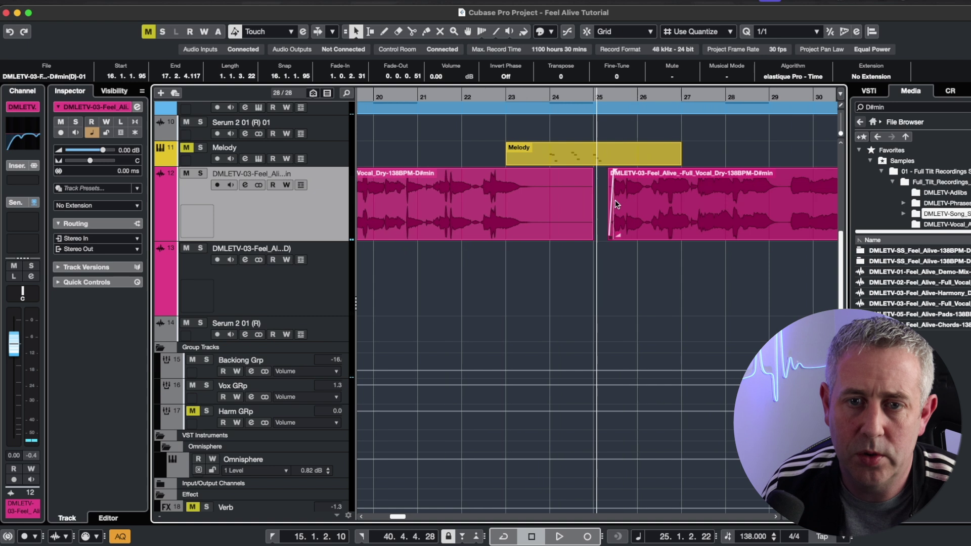
# - Isolate the opening of the second vocal clip from 25.2.3.0 to 25.3.3.0 and keep a copy of it on track 13
pyautogui.press('h')
pyautogui.click(670, 172)
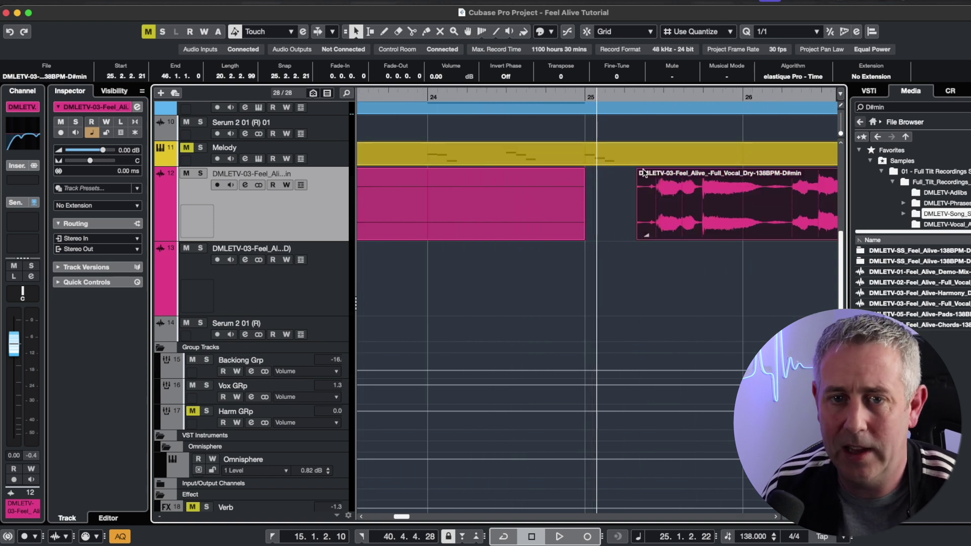
pyautogui.moveTo(636, 238); pyautogui.dragTo(655, 238)
pyautogui.press('3')
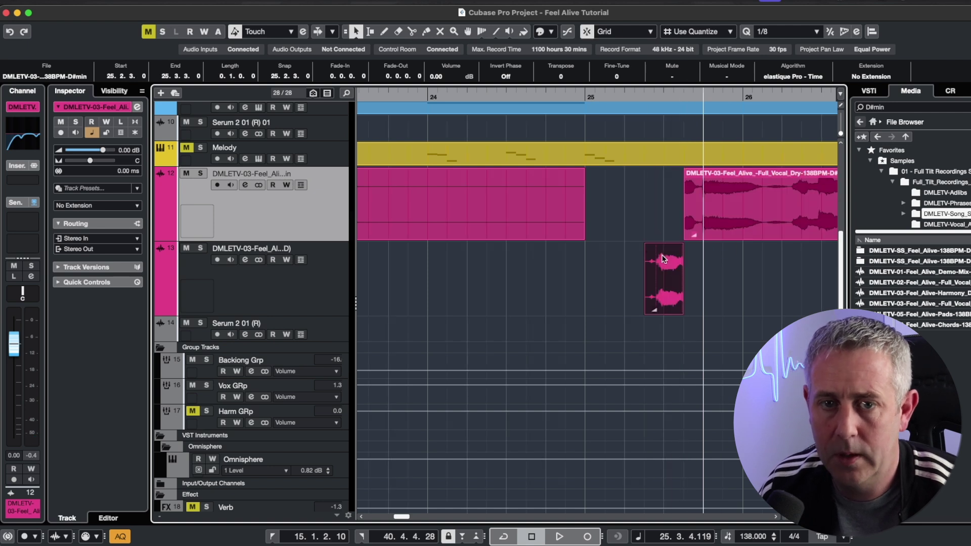
pyautogui.moveTo(670, 270); pyautogui.dragTo(671, 202)
pyautogui.click(671, 307)
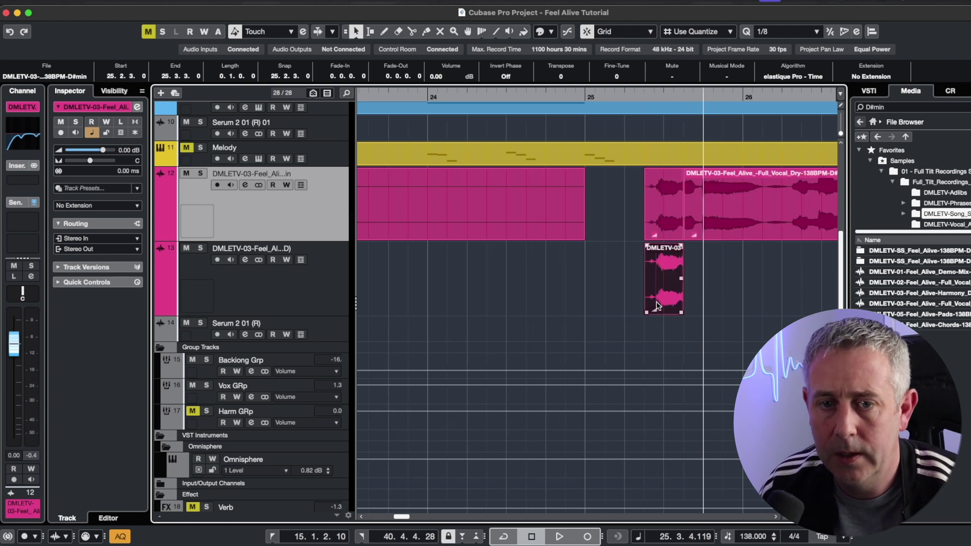
# - Solo track 13, audition the copied snippet, and trim it to span 25.2.4.28 to 25.3.2.73
pyautogui.click(201, 248)
pyautogui.click(624, 95)
pyautogui.press('space')
pyautogui.press('space')
pyautogui.moveTo(647, 314); pyautogui.dragTo(678, 311)
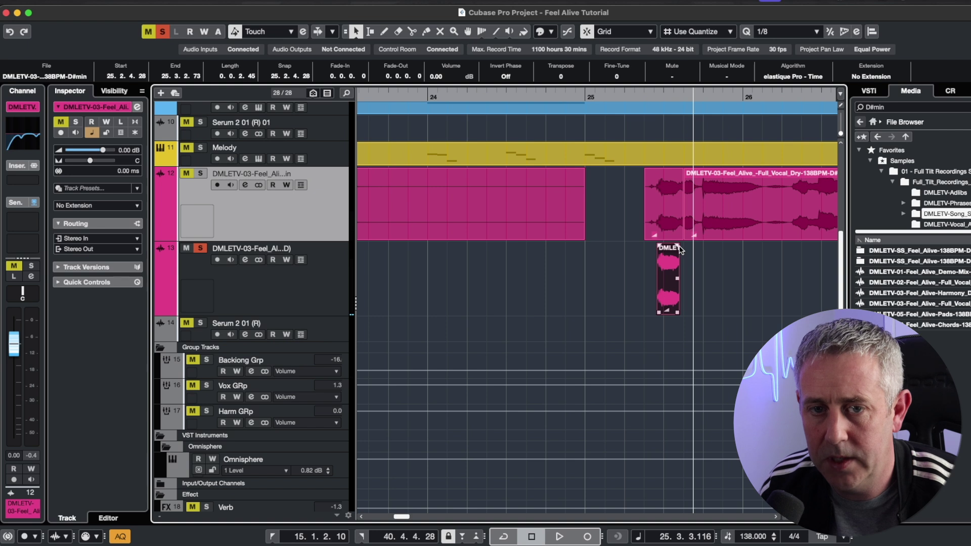
# - Add a 0.0.0.20 fade-in and fade-out to the trimmed snippet and play it back
pyautogui.moveTo(676, 245); pyautogui.dragTo(659, 245)
pyautogui.click(561, 93)
pyautogui.press('space')
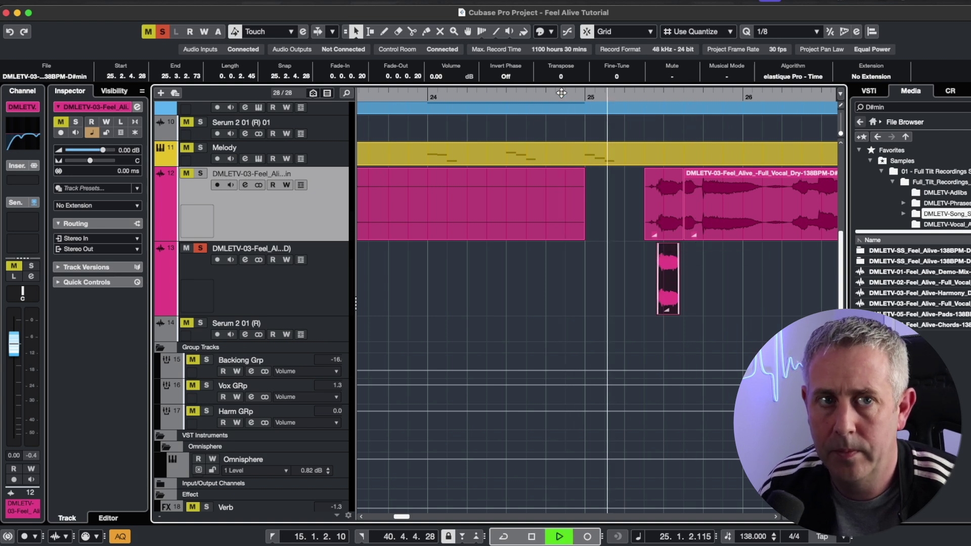
pyautogui.press('space')
pyautogui.moveTo(562, 93); pyautogui.dragTo(463, 312)
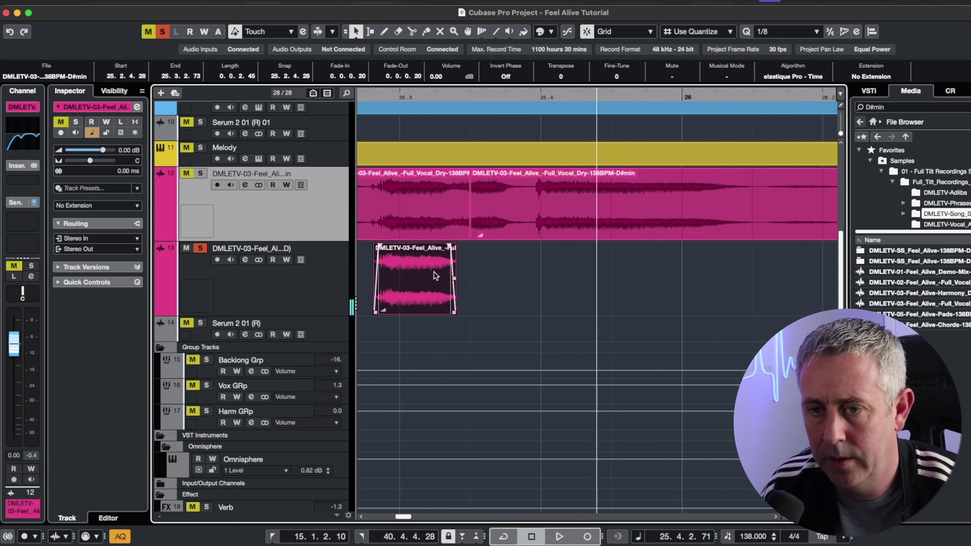
# - Bounce the faded snippet on track 13 to a new audio file, replacing the original event
pyautogui.press('g')
pyautogui.press('g')
pyautogui.click(304, 288)
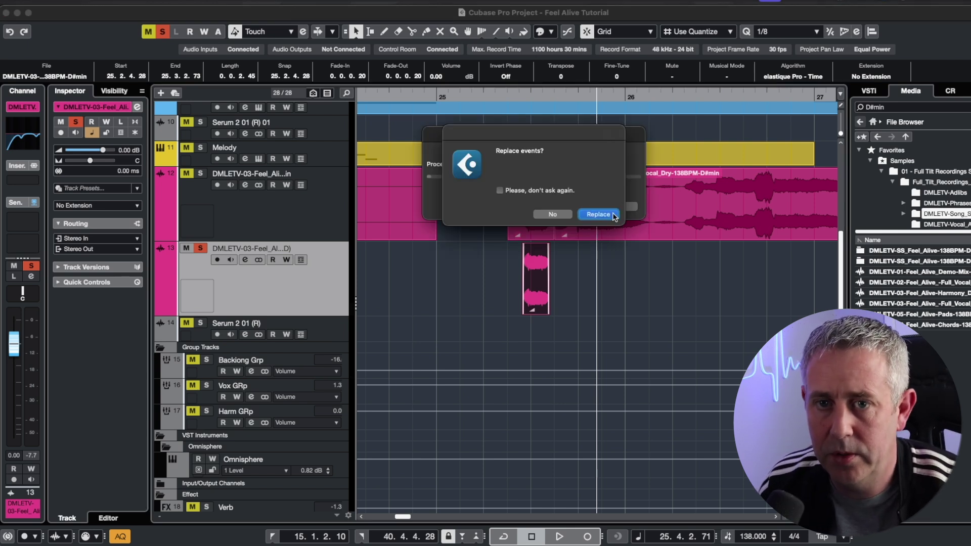
pyautogui.click(614, 216)
# - Open Direct Offline Processing for the bounced snippet and apply the ValhallaShimmer reverb
pyautogui.click(538, 299)
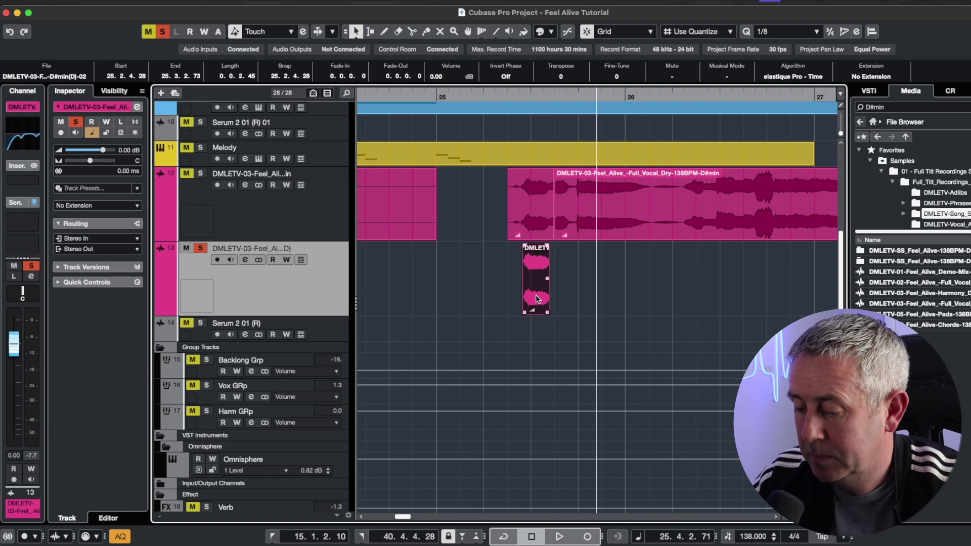
pyautogui.press('F7')
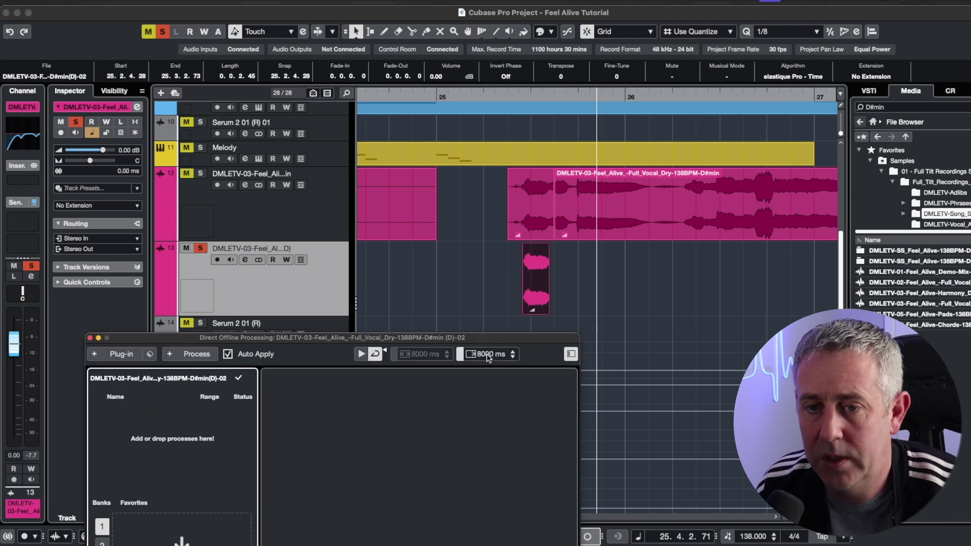
pyautogui.moveTo(491, 339); pyautogui.dragTo(483, 150)
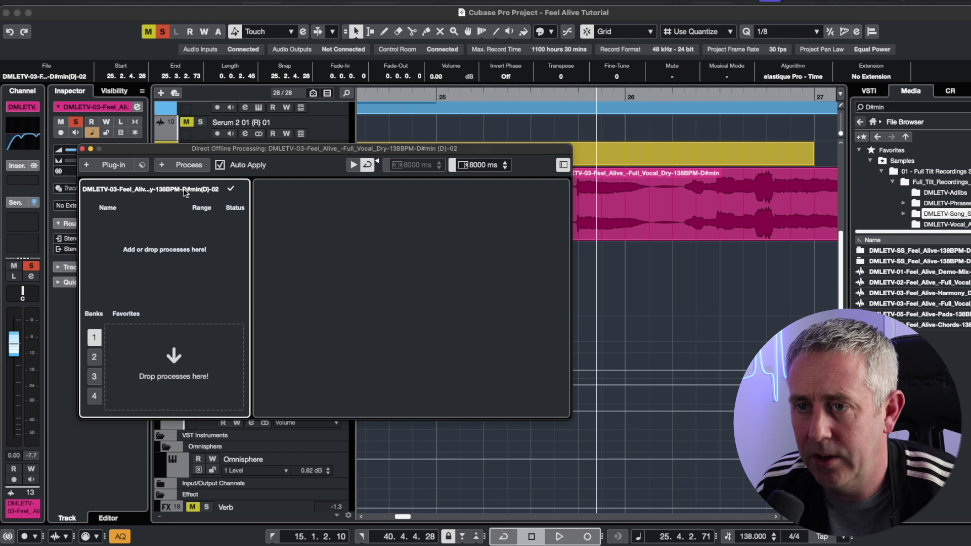
pyautogui.click(108, 167)
pyautogui.write('shimm')
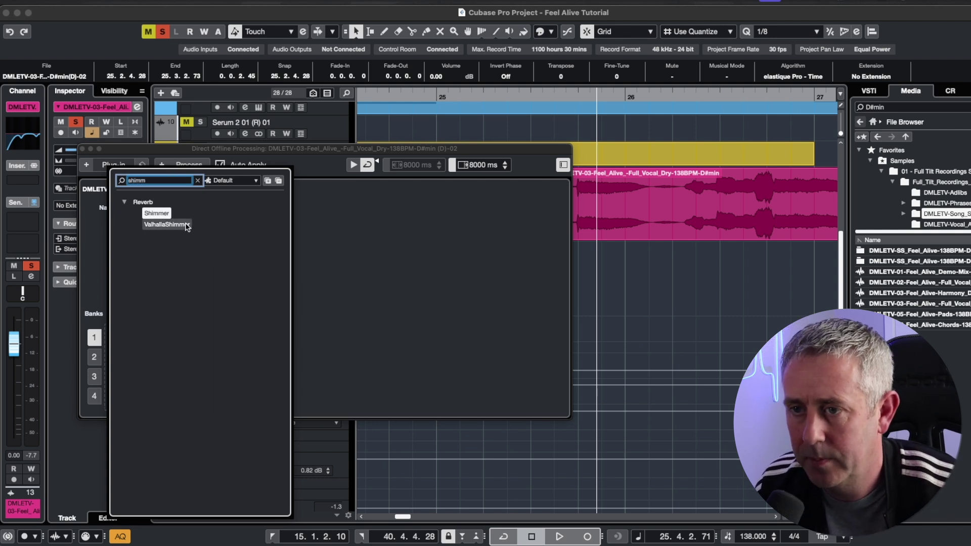
pyautogui.click(187, 225)
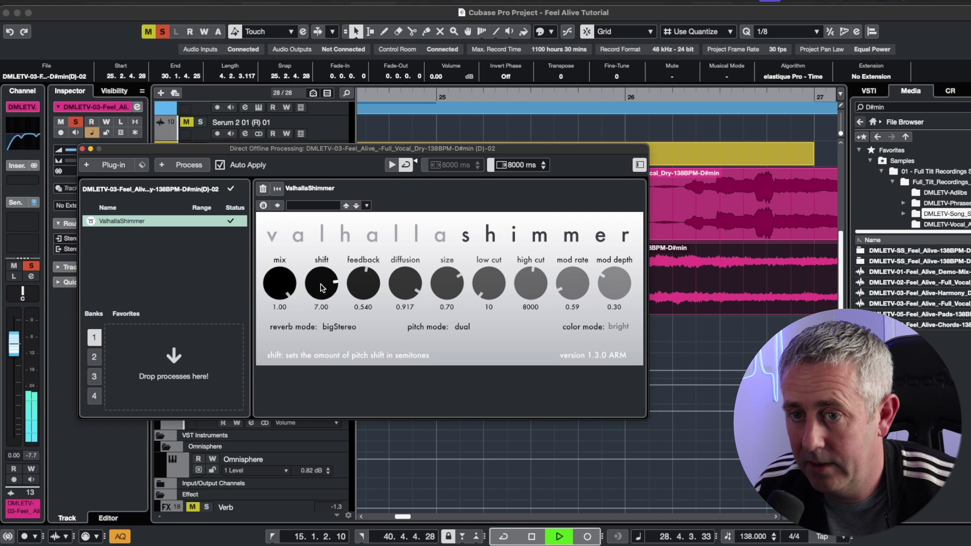
# - Try a ValhallaShimmer shift of -5 semitones and audition the processed snippet from bar 25
pyautogui.moveTo(327, 286); pyautogui.dragTo(329, 282)
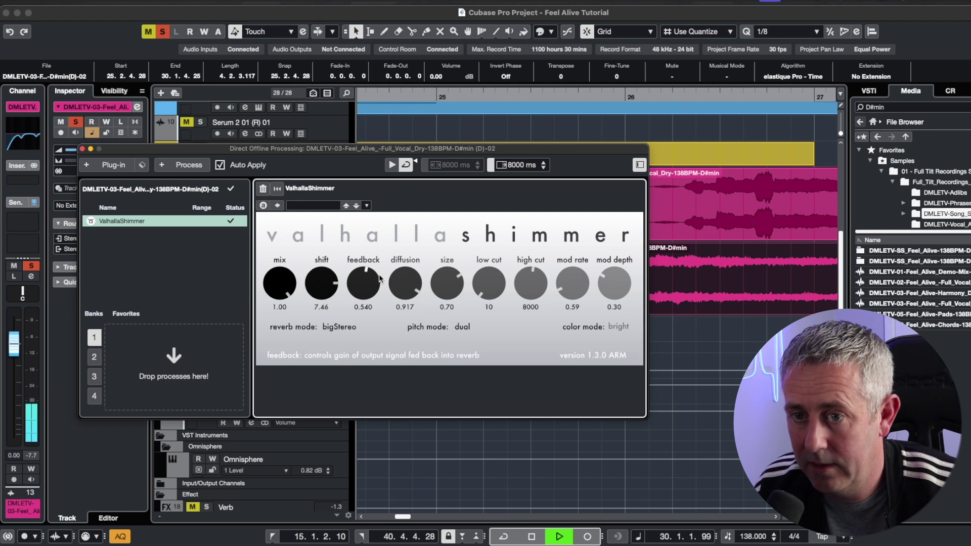
pyautogui.press('space')
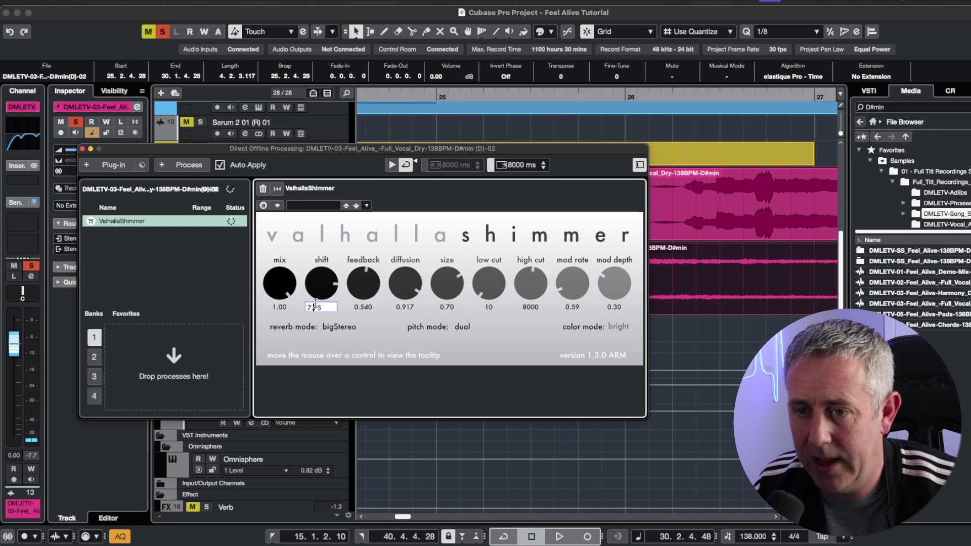
pyautogui.write('-5')
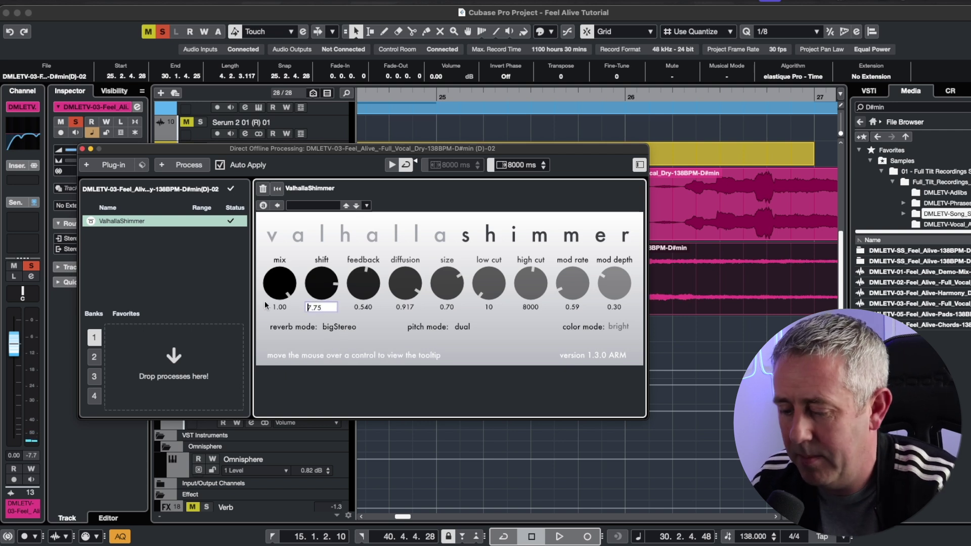
pyautogui.press('Return')
pyautogui.press('space')
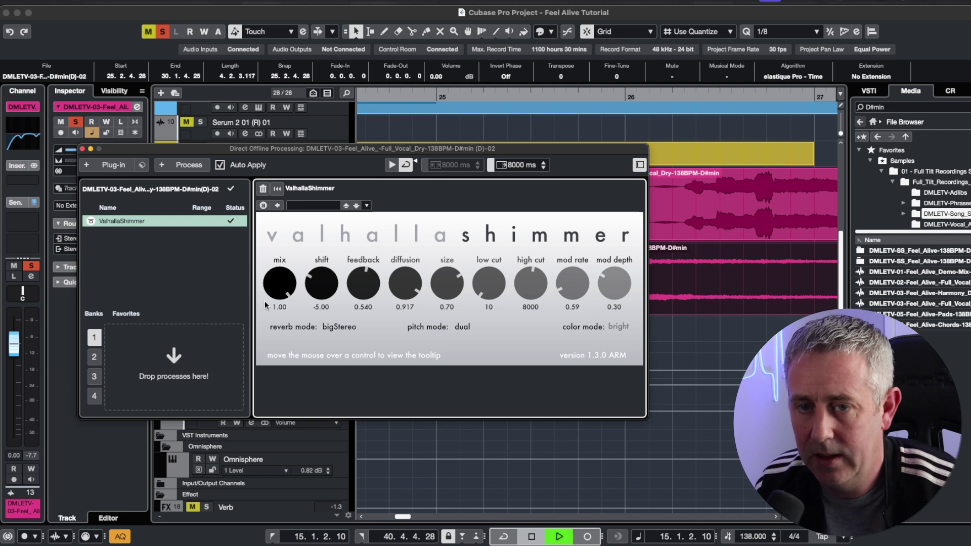
pyautogui.click(437, 98)
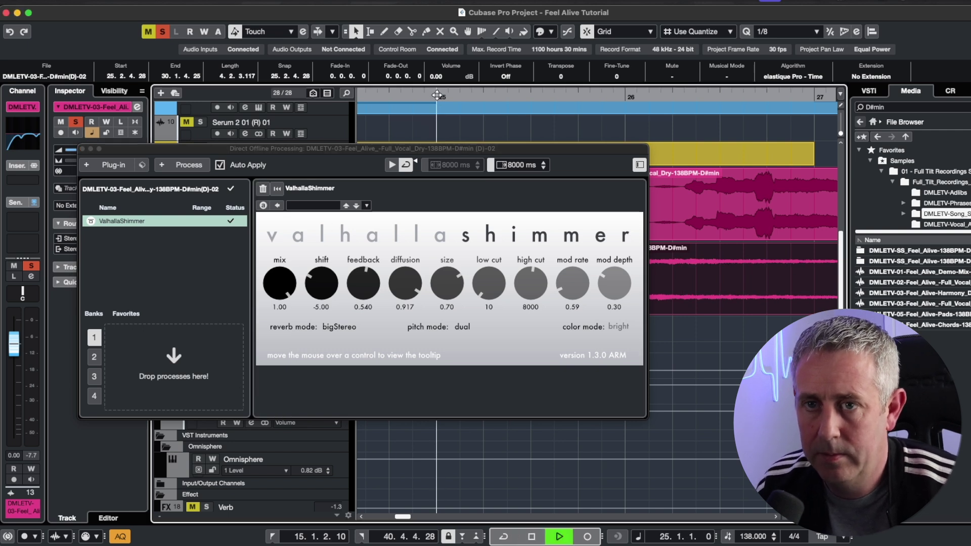
# - Set the ValhallaShimmer shift to 12 semitones and audition the reverb tail
pyautogui.moveTo(417, 151); pyautogui.dragTo(454, 209)
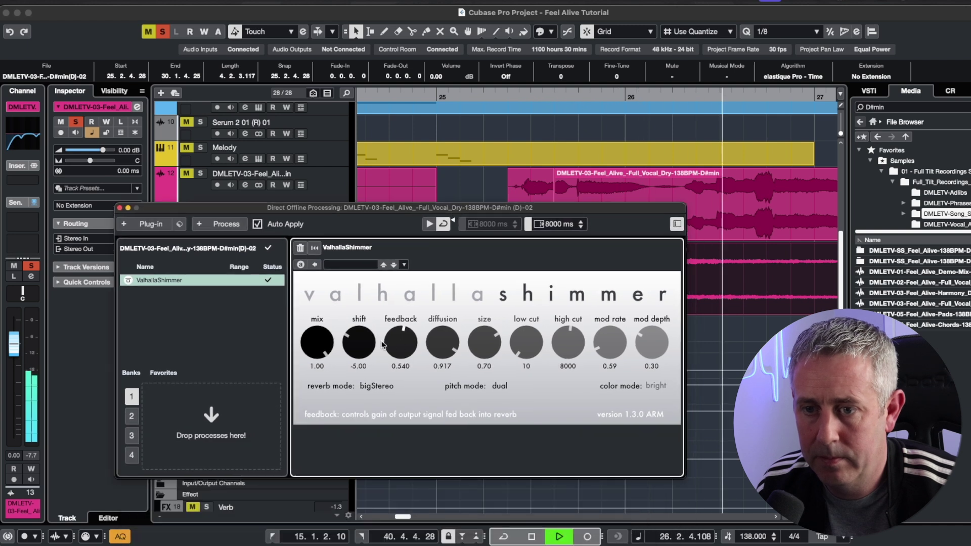
pyautogui.click(506, 96)
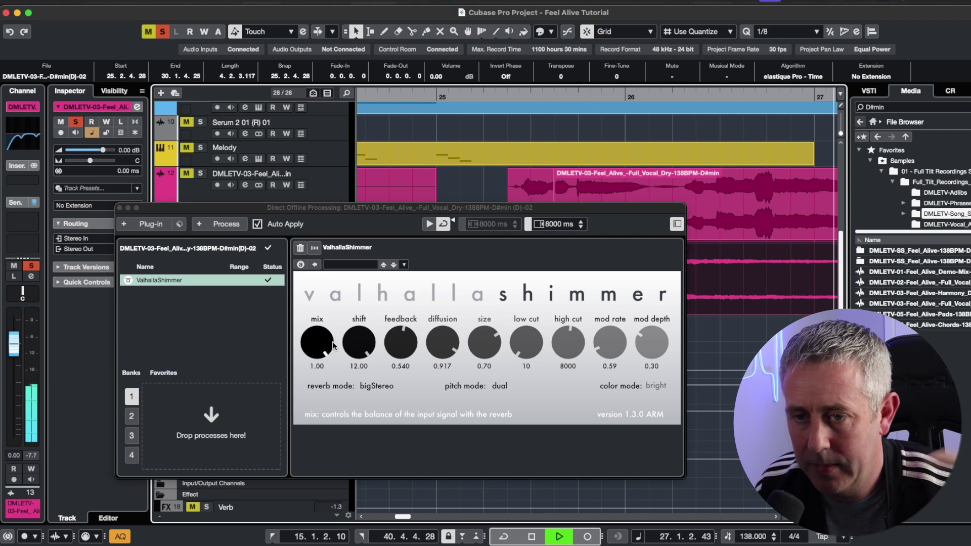
pyautogui.press('space')
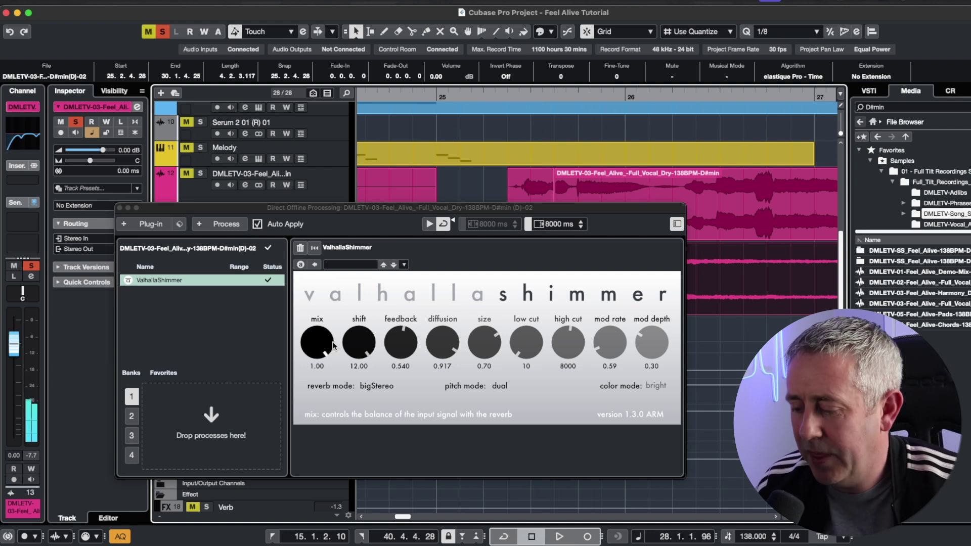
# - Add the Reverse process after ValhallaShimmer and close the Direct Offline Processing window
pyautogui.press('g')
pyautogui.press('g')
pyautogui.press('g')
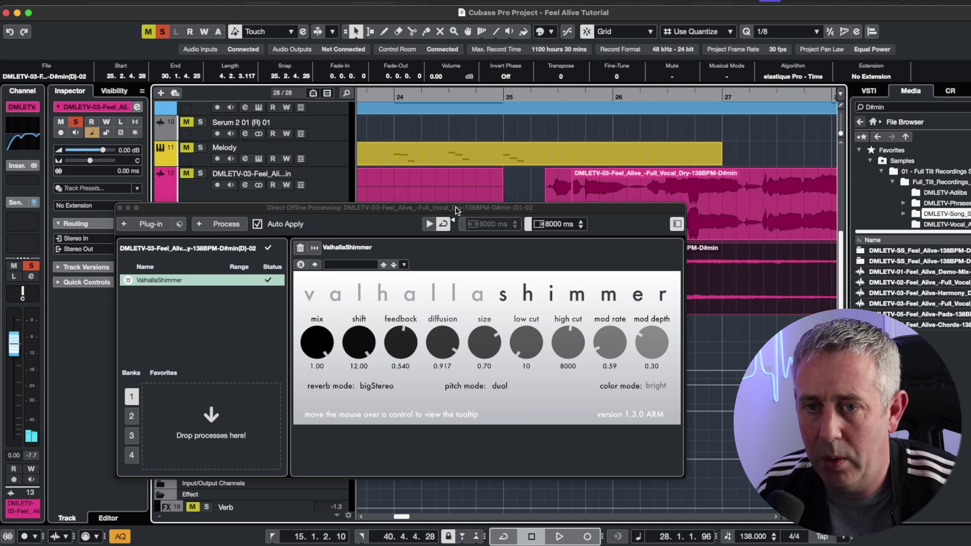
pyautogui.click(454, 209)
pyautogui.press('g')
pyautogui.click(222, 224)
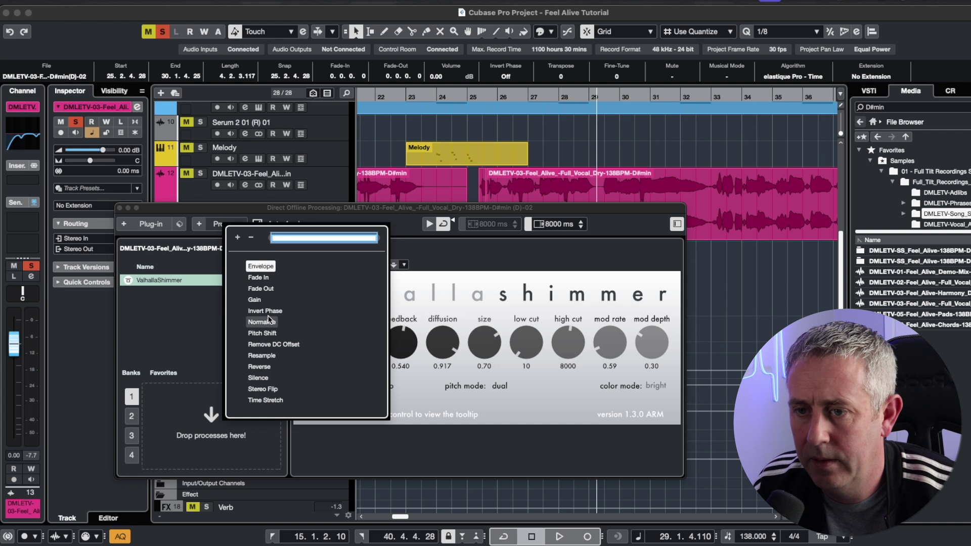
pyautogui.click(266, 367)
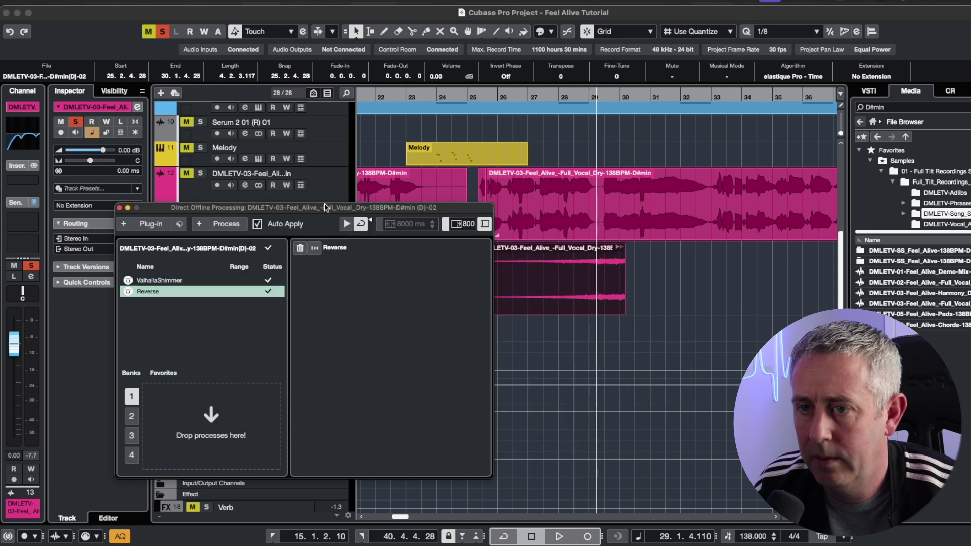
pyautogui.click(120, 208)
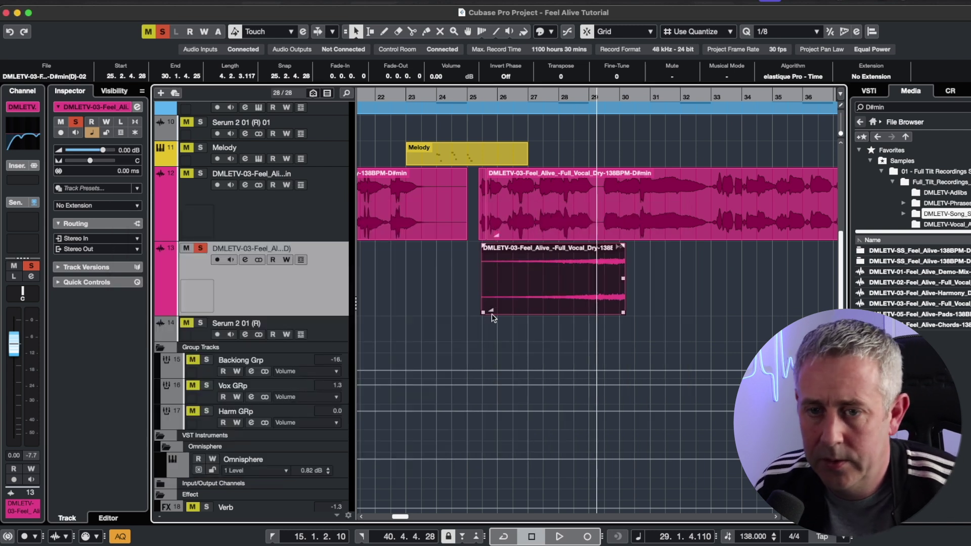
# - Trim and move the reversed clip to span 24.1.1.0 to 25.2.4.17, and place the playhead at 24.1.3.0
pyautogui.moveTo(494, 310)
pyautogui.mouseDown()
pyautogui.moveTo(579, 308)
pyautogui.moveTo(484, 280)
pyautogui.moveTo(477, 313)
pyautogui.mouseUp()
pyautogui.press('h')
pyautogui.press('h')
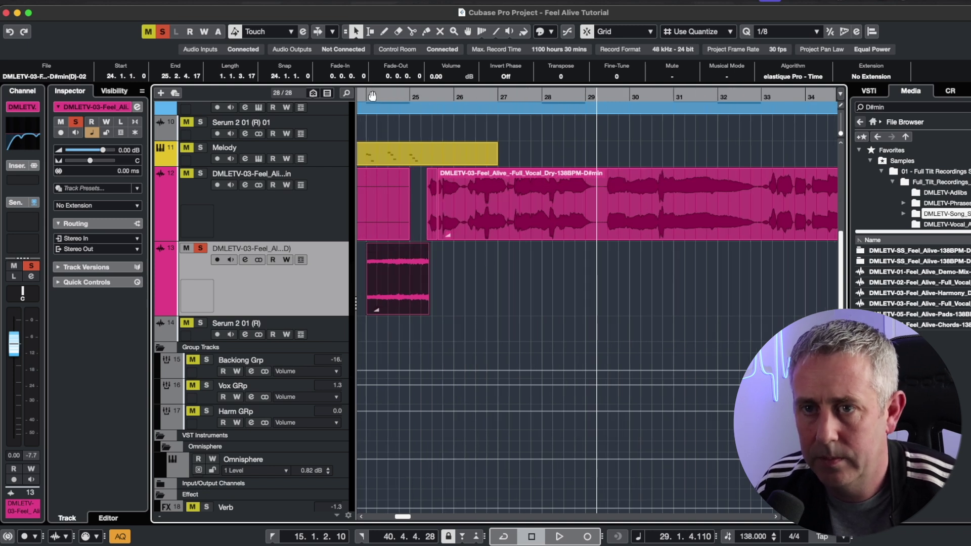
pyautogui.click(372, 96)
pyautogui.click(372, 99)
pyautogui.click(403, 273)
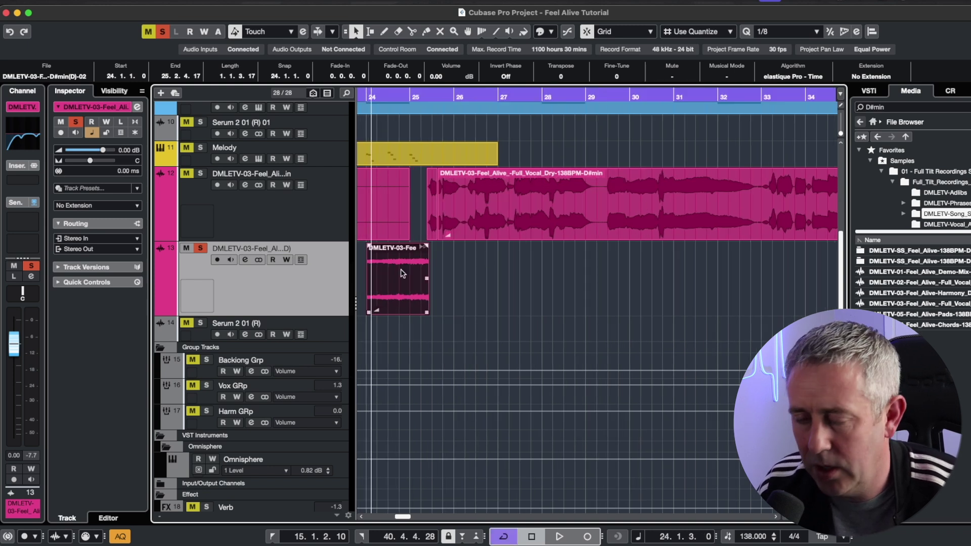
# - Move the reversed clip to start at 24.1.3.0, add a fade-in of 1.1.1.92, and audition it with solo off
pyautogui.press('h')
pyautogui.press('h')
pyautogui.moveTo(738, 294); pyautogui.dragTo(755, 287)
pyautogui.moveTo(599, 246); pyautogui.dragTo(779, 246)
pyautogui.press('space')
pyautogui.press('s')
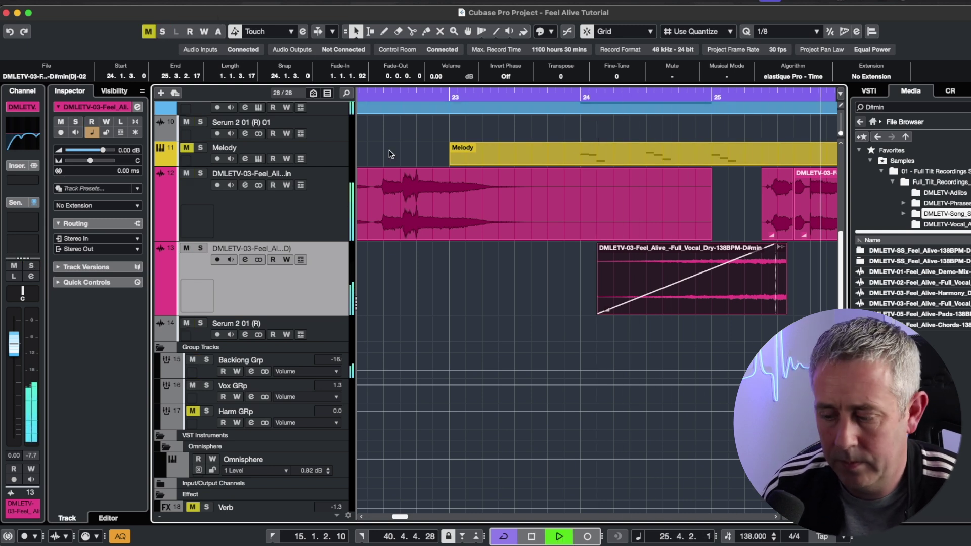
pyautogui.press('space')
# - Play the arrangement from about bar 23 to check the reversed lead-in before the second vocal section
pyautogui.press('g')
pyautogui.press('g')
pyautogui.press('g')
pyautogui.press('g')
pyautogui.press('g')
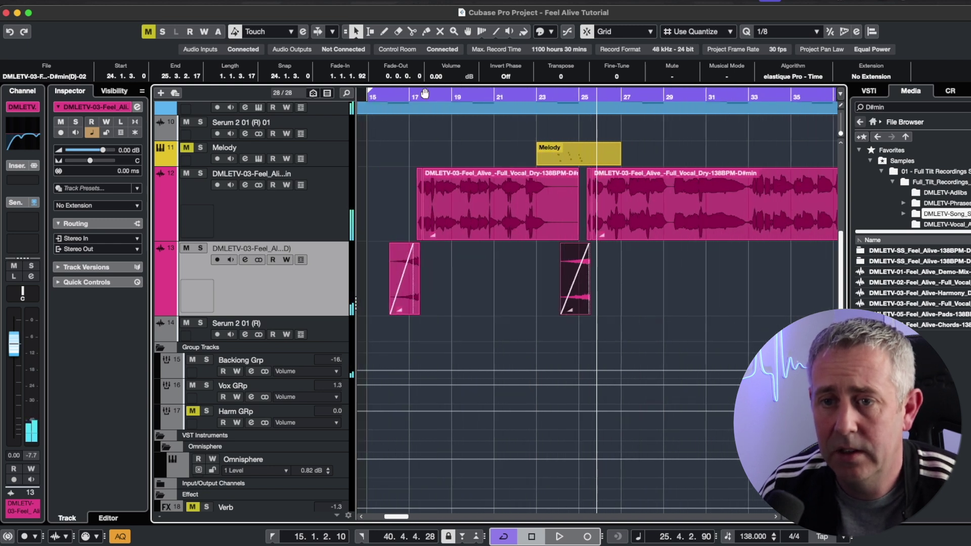
pyautogui.press('g')
pyautogui.click(417, 95)
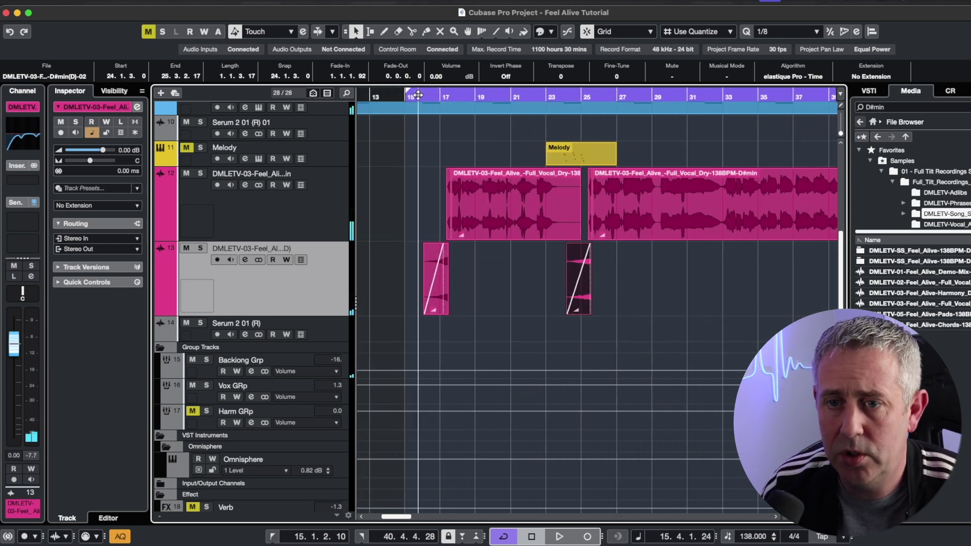
pyautogui.doubleClick(549, 95)
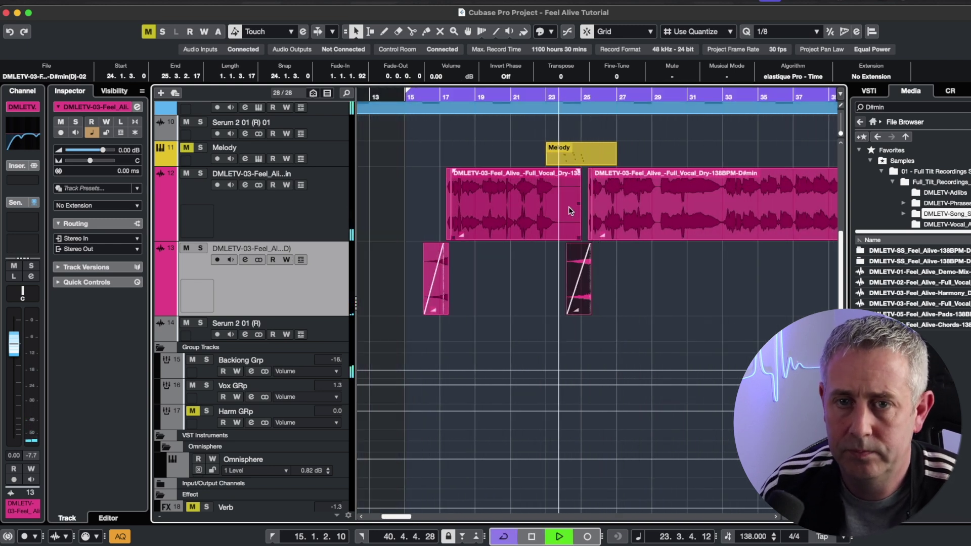
# - Shorten the reversed clip to end at 25.2.4.105, set its fade-in to 1.1.1.56, and replay the transition
pyautogui.press('h')
pyautogui.press('h')
pyautogui.press('h')
pyautogui.press('h')
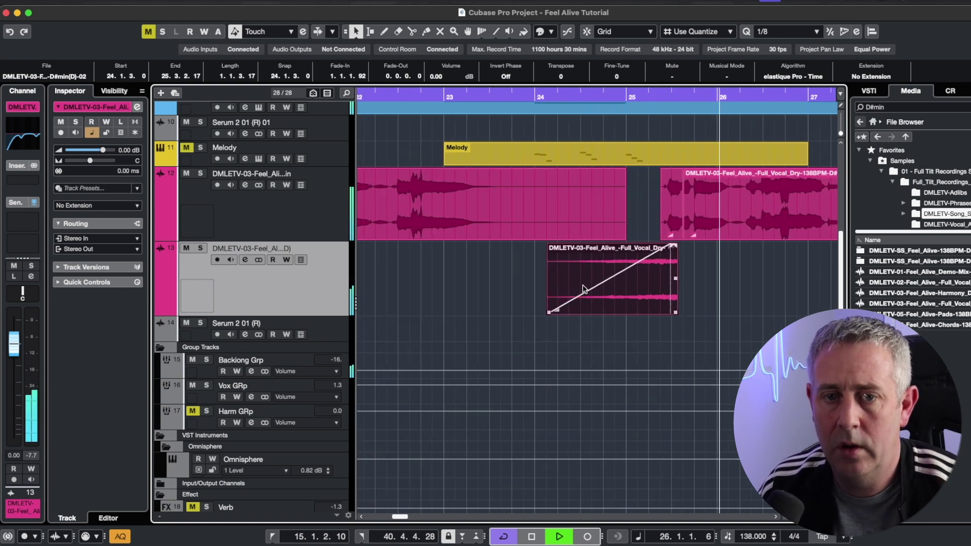
pyautogui.press('space')
pyautogui.moveTo(675, 312); pyautogui.dragTo(671, 312)
pyautogui.moveTo(669, 246); pyautogui.dragTo(666, 246)
pyautogui.click(543, 93)
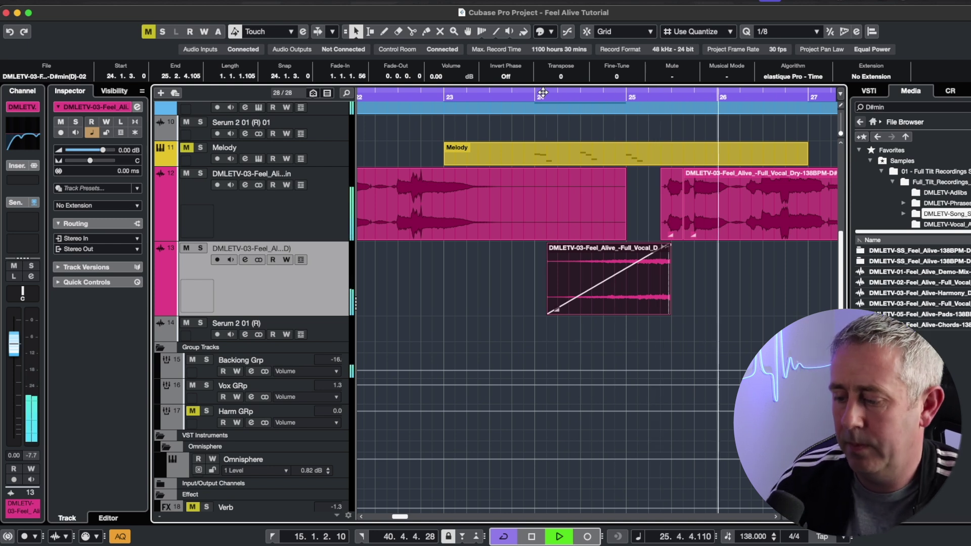
pyautogui.moveTo(543, 93); pyautogui.dragTo(673, 21)
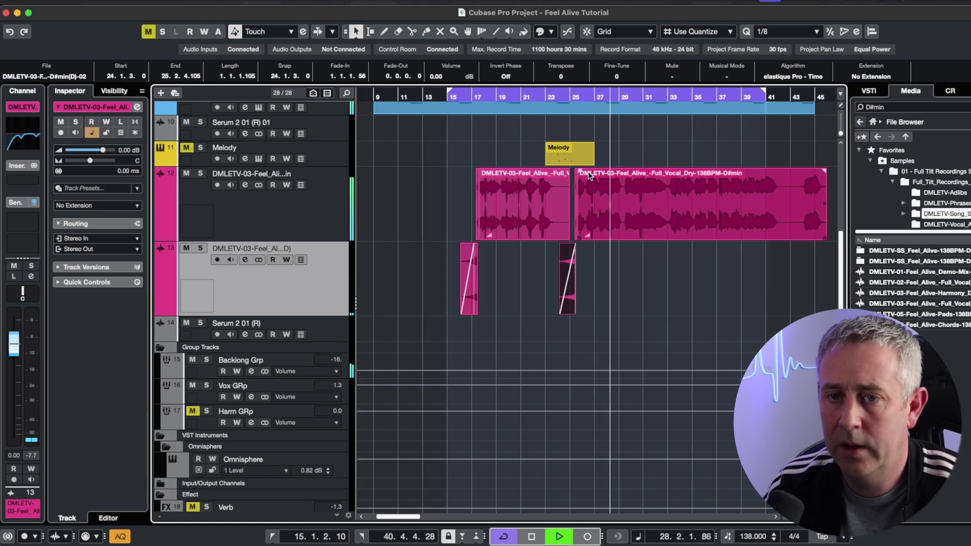
pyautogui.press('space')
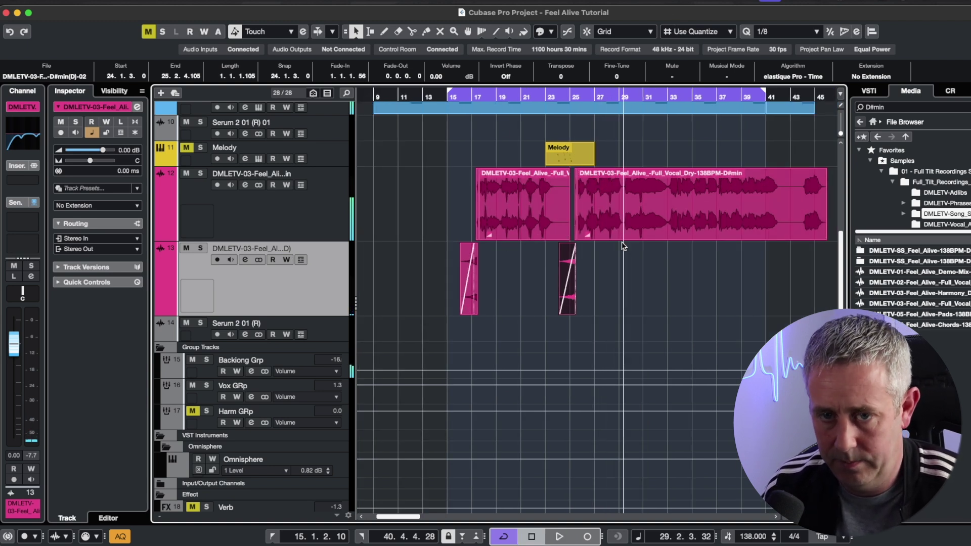
pyautogui.rightClick(598, 233)
pyautogui.click(654, 232)
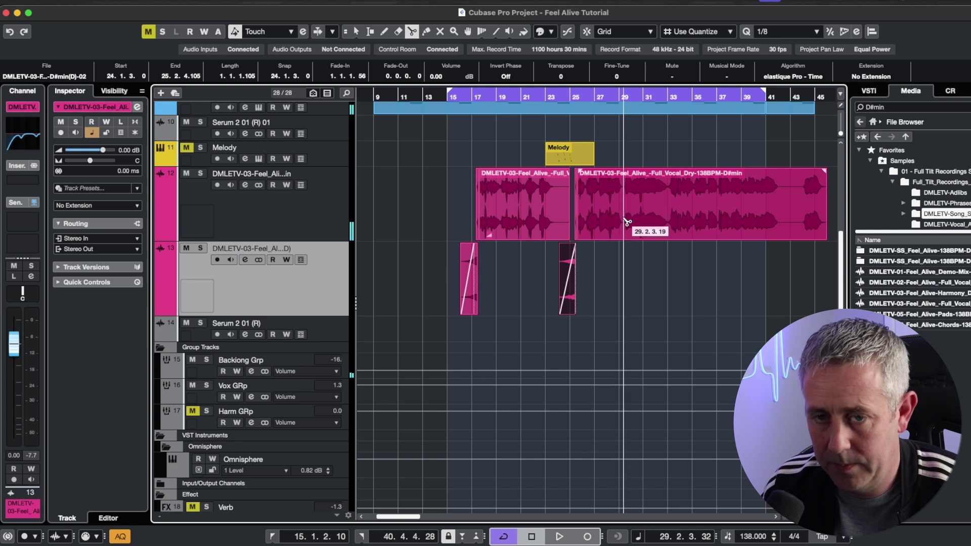
pyautogui.scroll(5, 650, 227)
pyautogui.press('1')
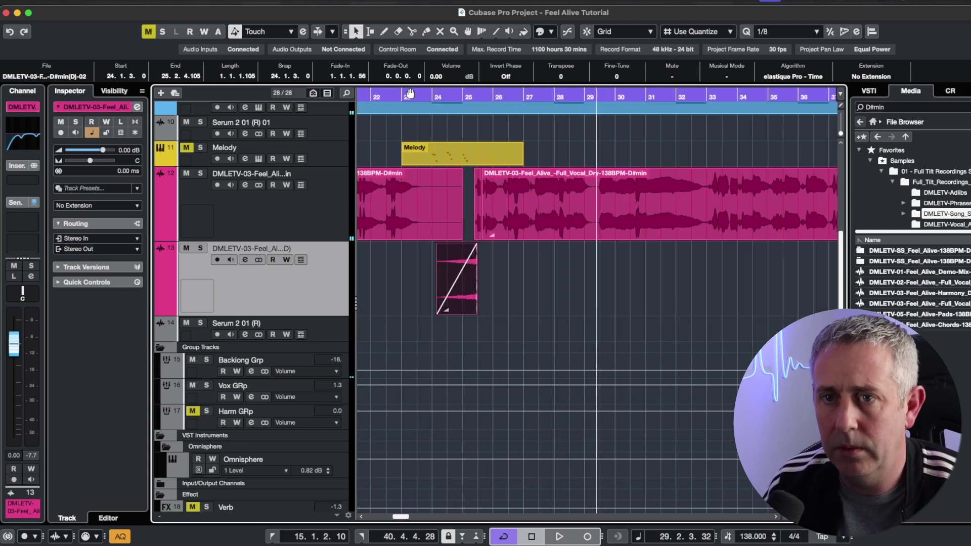
# - Replay the arrangement from just before bar 24 to check the reversed lead-in to the second vocal section
pyautogui.click(420, 102)
pyautogui.click(428, 96)
pyautogui.press('space')
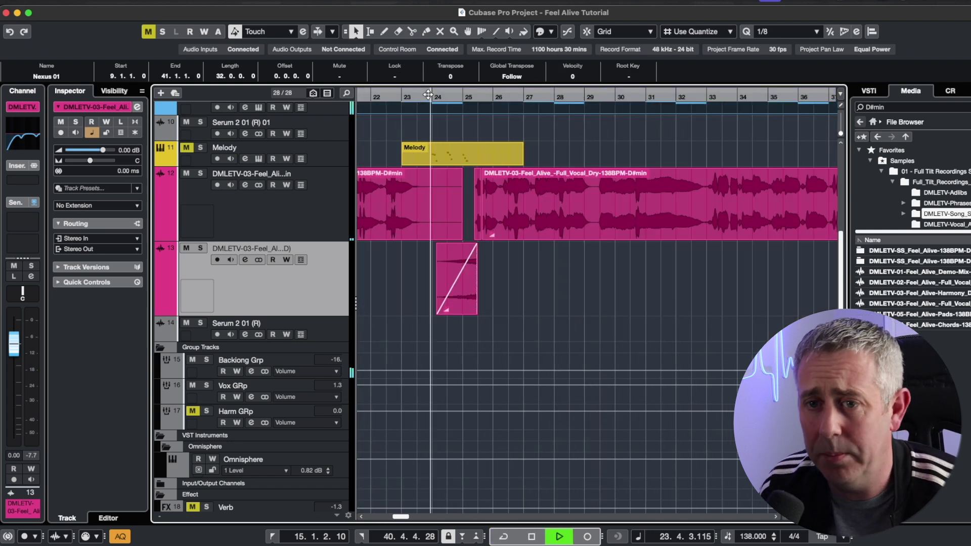
# - Try to join the vocal clips on track 12 with the Glue tool
pyautogui.rightClick(595, 251)
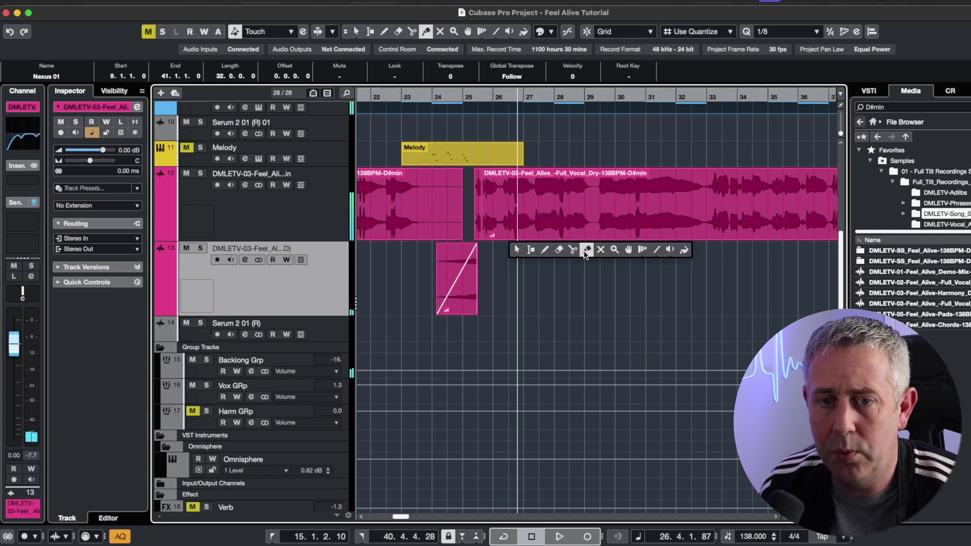
pyautogui.click(586, 250)
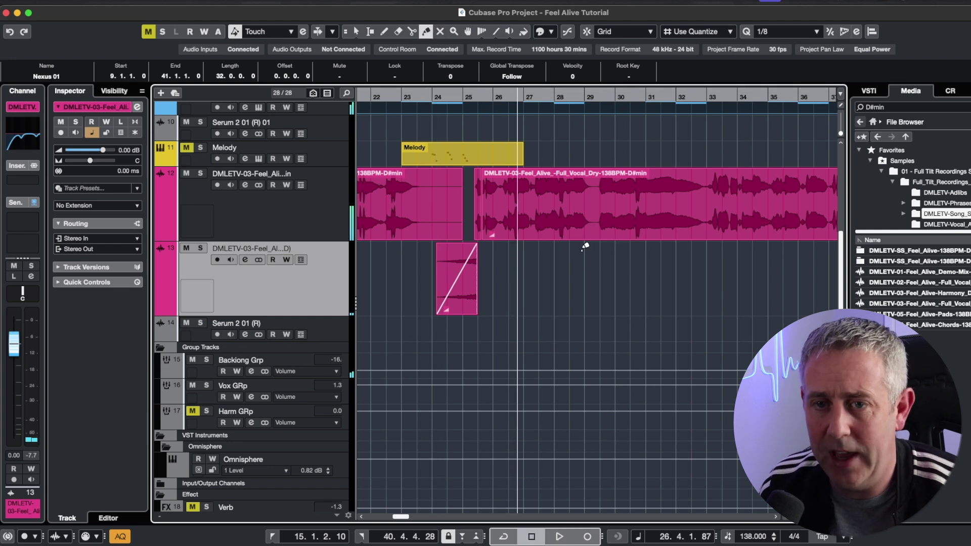
pyautogui.rightClick(532, 222)
pyautogui.click(605, 224)
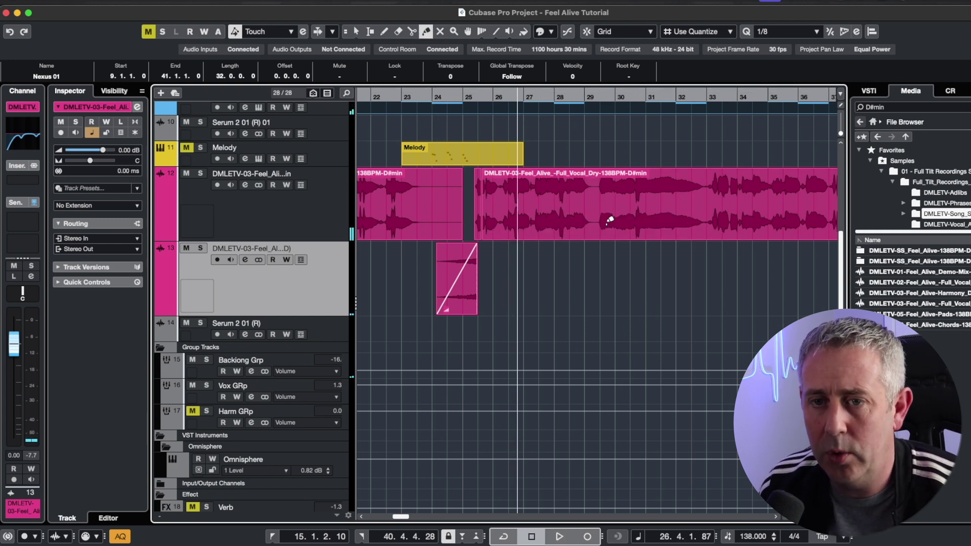
pyautogui.click(482, 213)
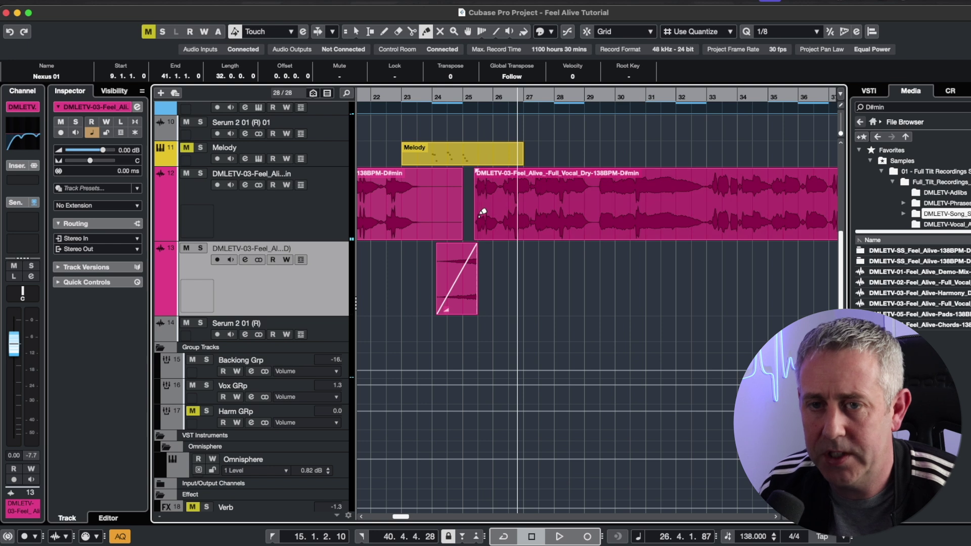
pyautogui.rightClick(480, 218)
pyautogui.click(501, 221)
pyautogui.rightClick(502, 225)
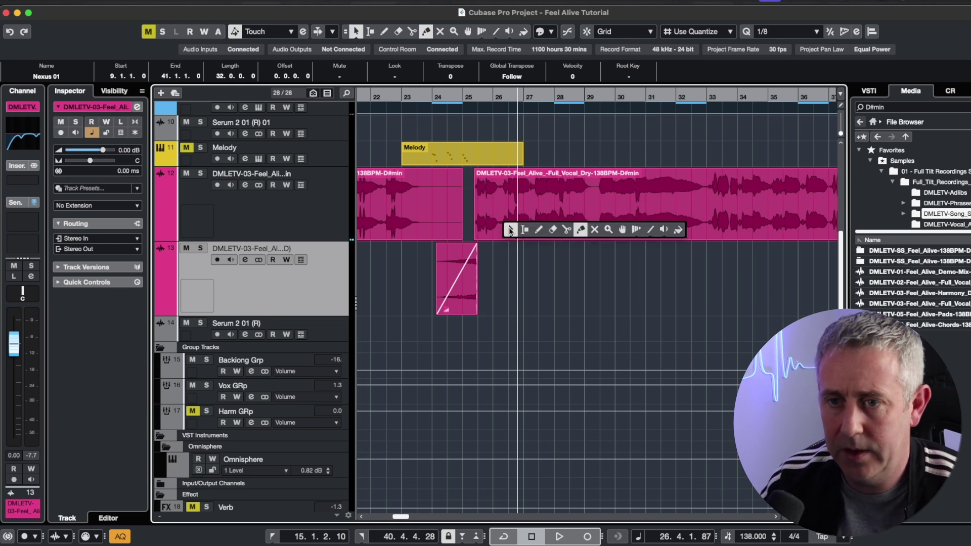
pyautogui.click(501, 224)
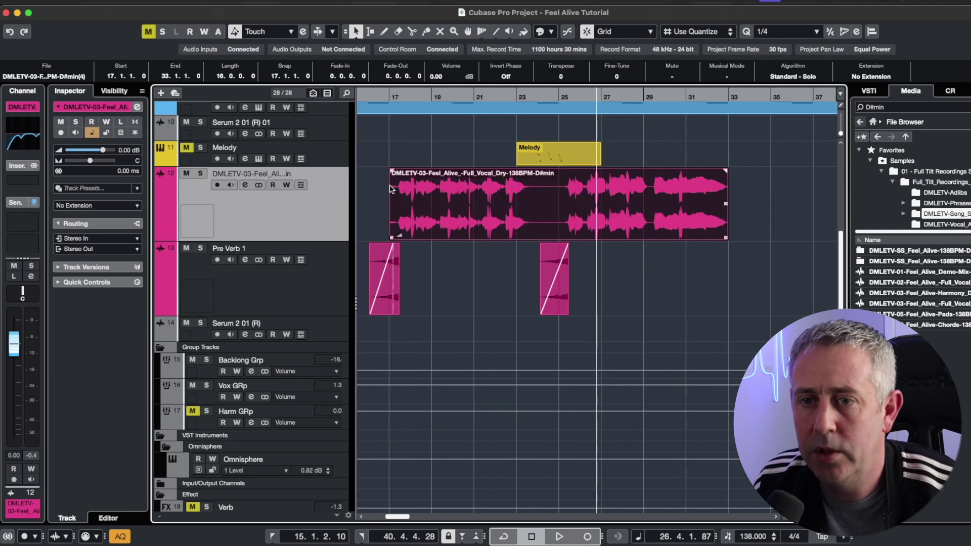
# - Duplicate the full vocal track and apply the offline Reverse process to the copy, proceeding without keeping the VariAudio data
pyautogui.rightClick(286, 211)
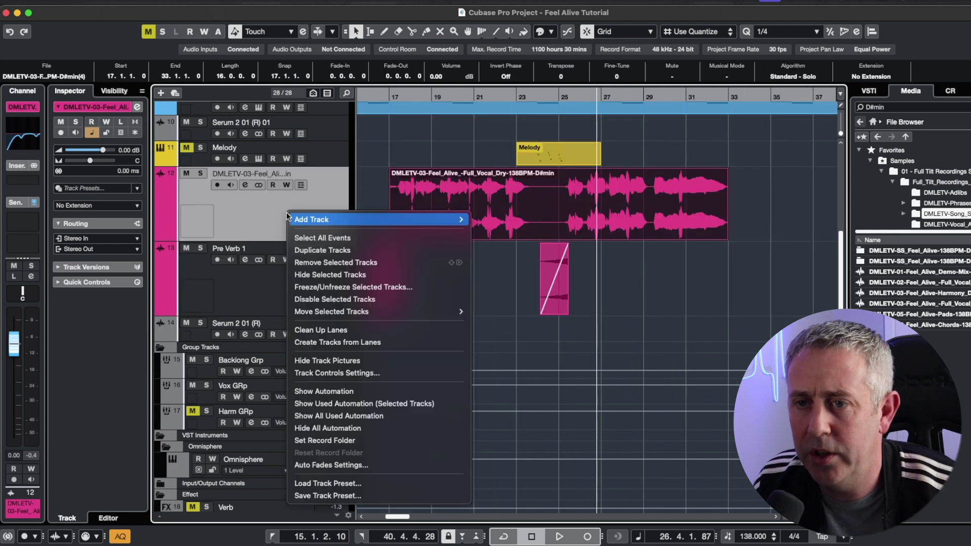
pyautogui.click(332, 251)
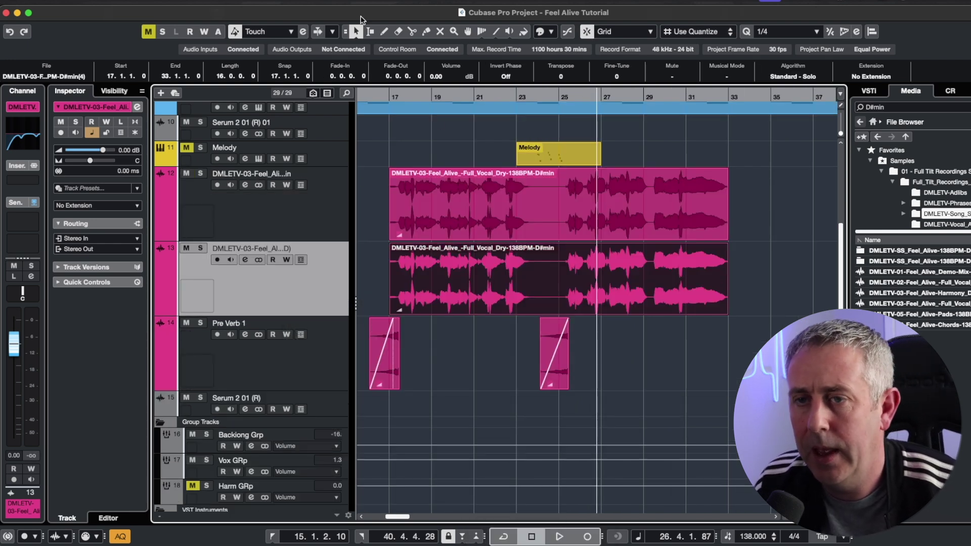
pyautogui.press('F7')
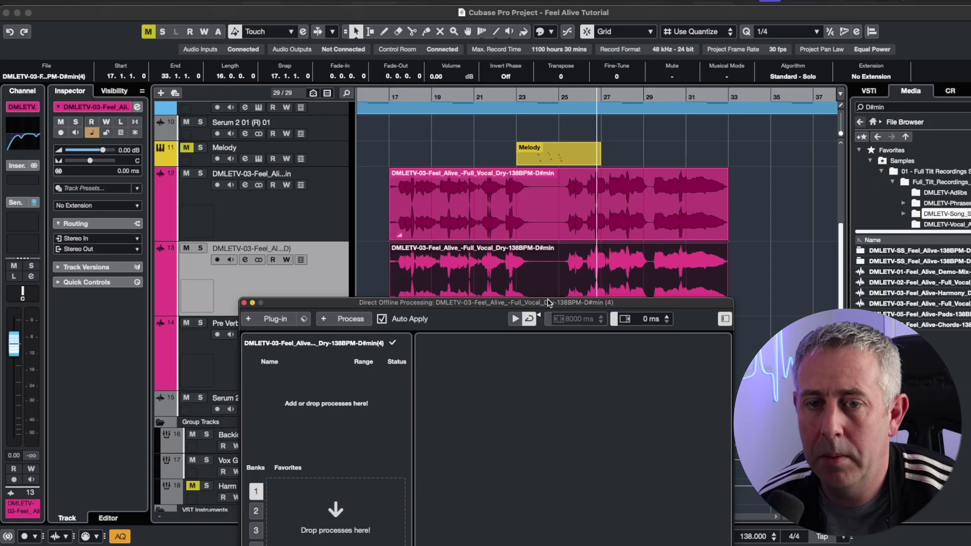
pyautogui.moveTo(634, 305); pyautogui.dragTo(650, 307)
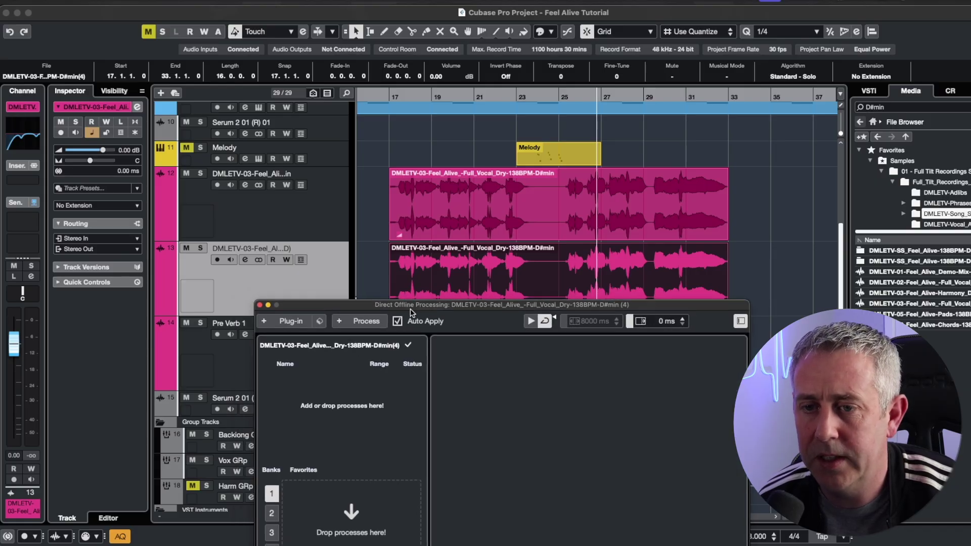
pyautogui.click(362, 324)
pyautogui.click(399, 468)
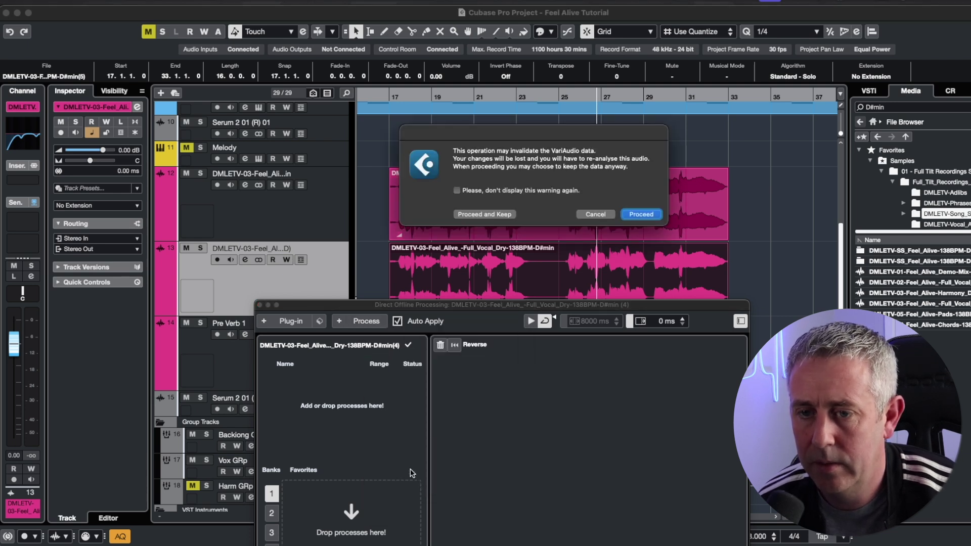
pyautogui.click(641, 214)
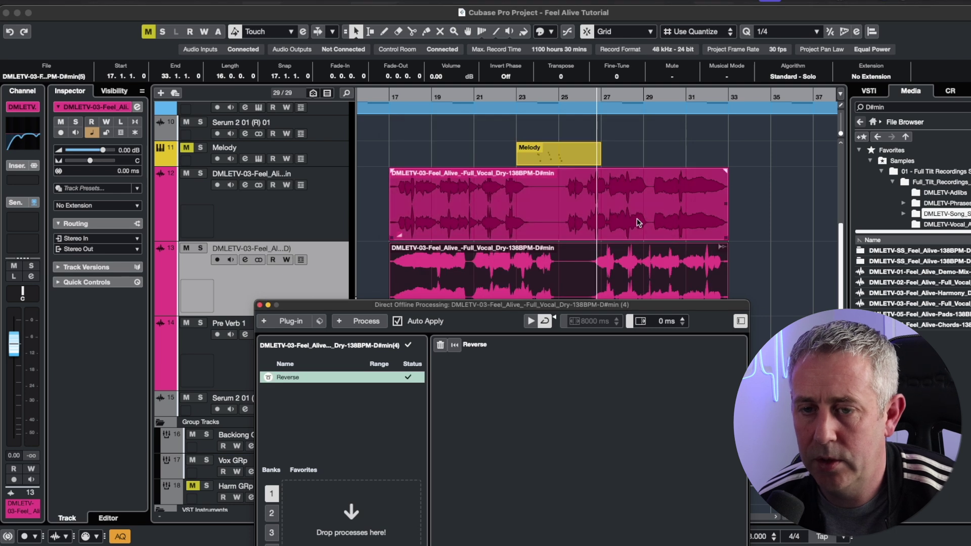
# - Process the reversed vocal copy with ValhallaVintageVerb, reverse it a second time, and close the Direct Offline Processing window
pyautogui.click(292, 322)
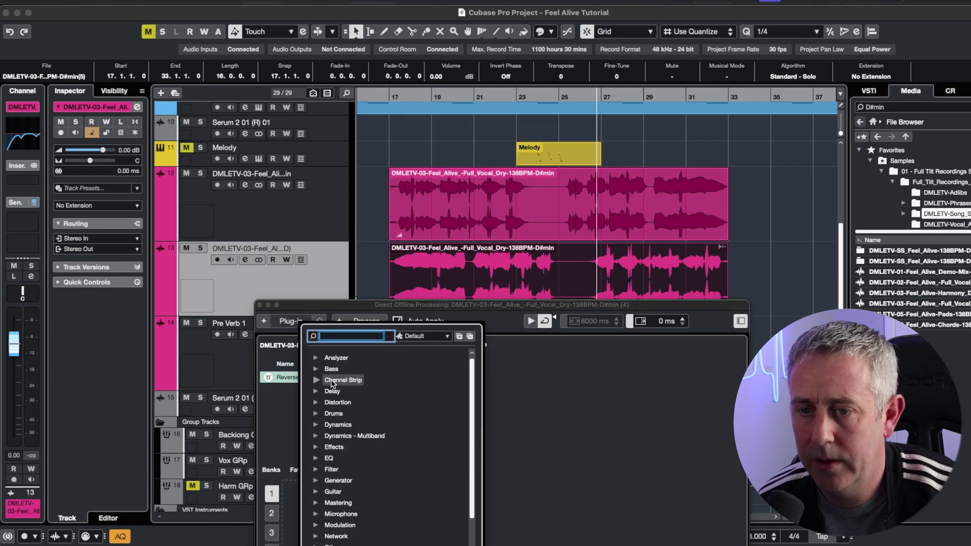
pyautogui.write('val')
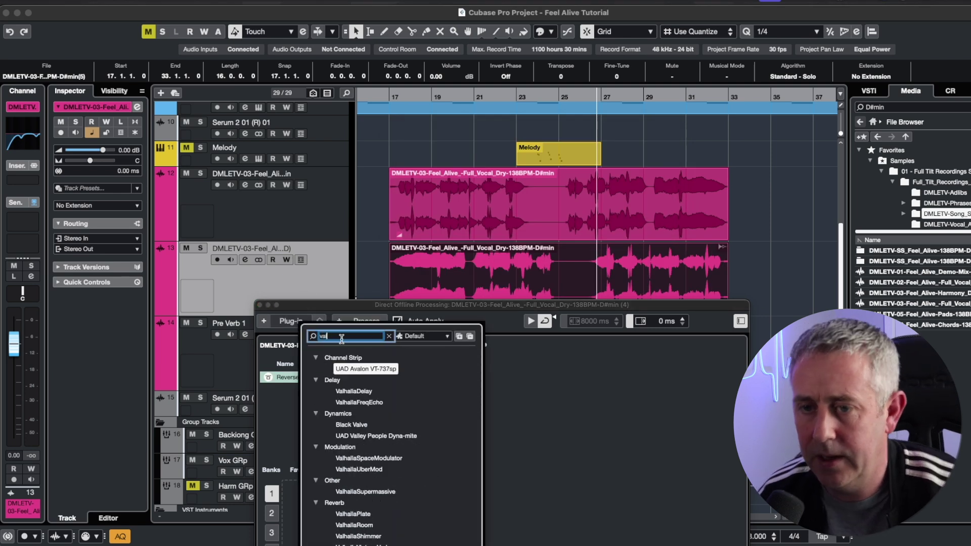
pyautogui.click(356, 545)
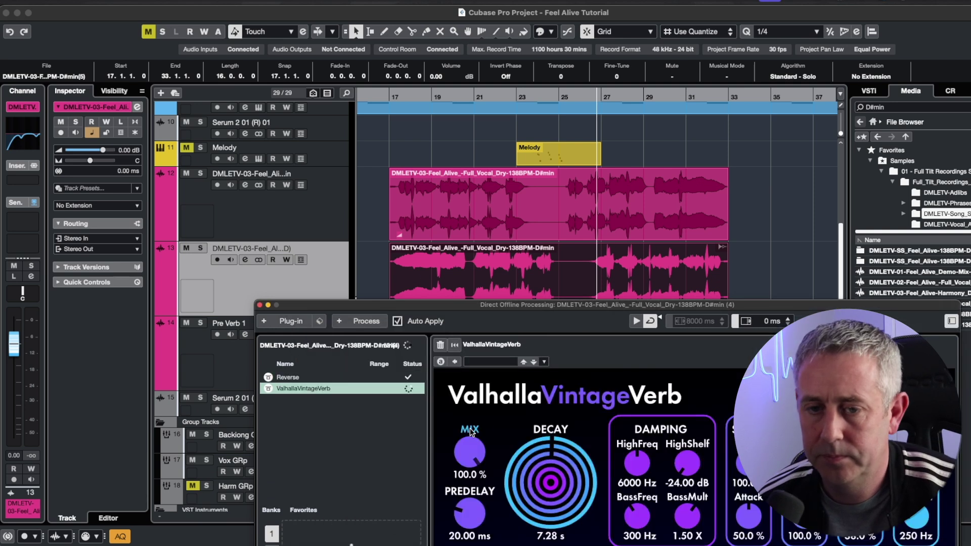
pyautogui.click(367, 321)
pyautogui.click(400, 469)
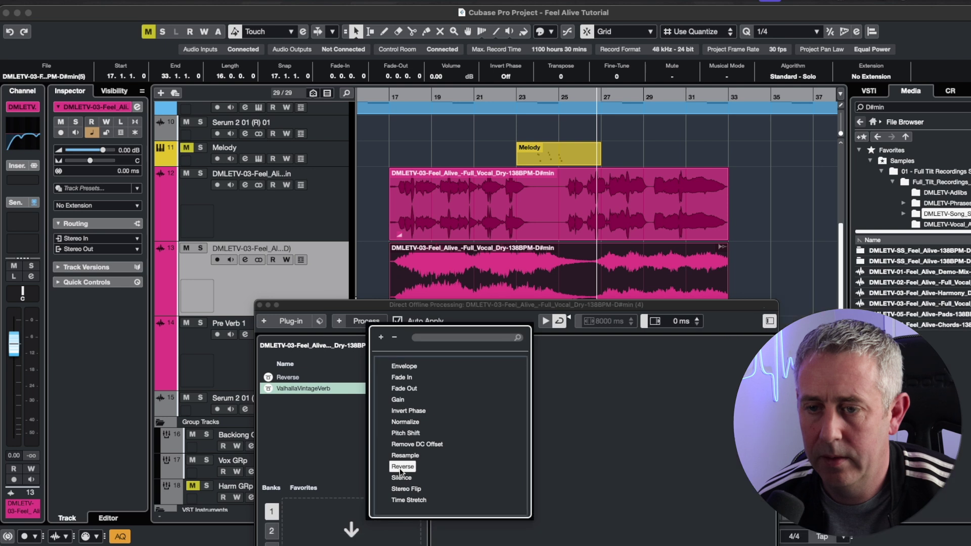
pyautogui.click(259, 305)
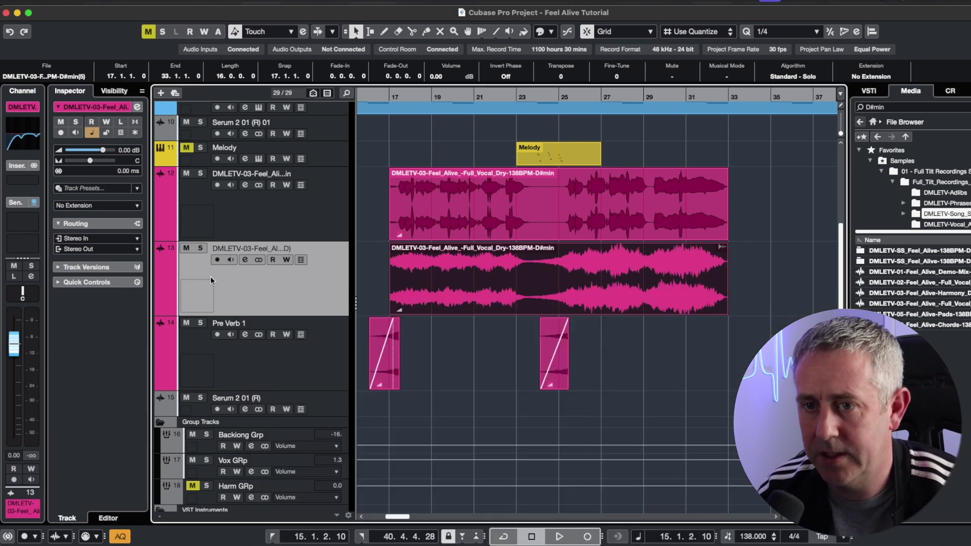
# - Audition Full Vocal REV in solo, and play it together with the soloed dry vocal from bar 17
pyautogui.press('space')
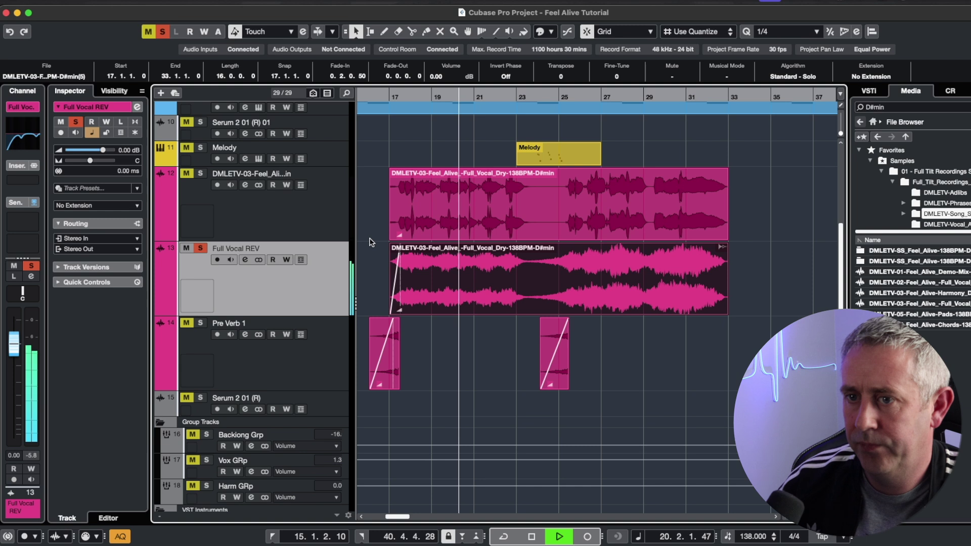
pyautogui.press('space')
pyautogui.click(211, 228)
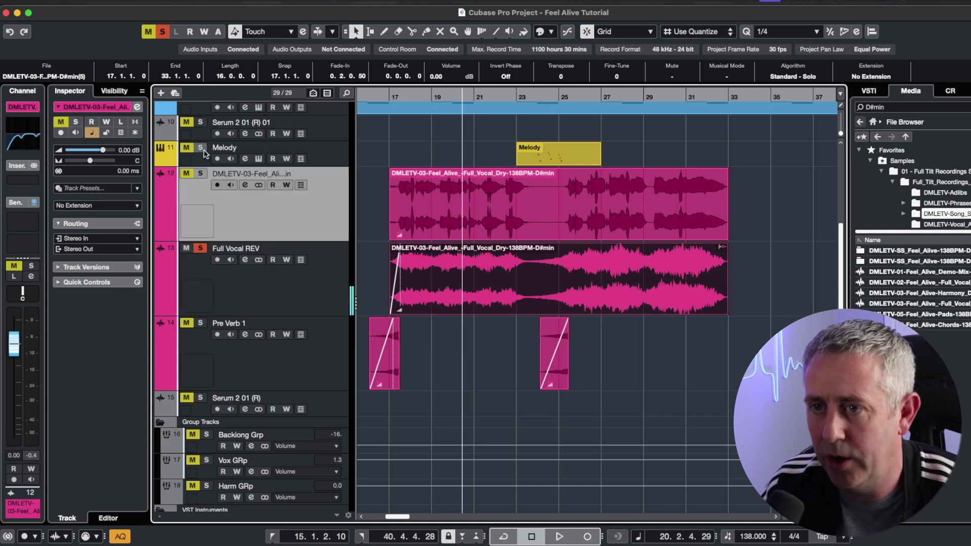
pyautogui.click(389, 96)
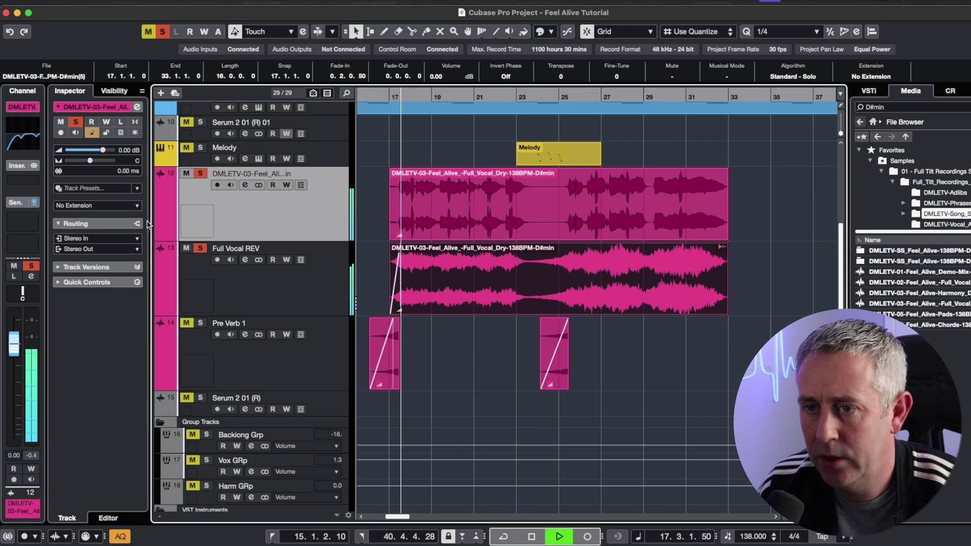
# - Lower the Full Vocal REV track's volume to -8.91 dB while listening to it against the dry vocal, and stop playback
pyautogui.press('Down')
pyautogui.moveTo(14, 344); pyautogui.dragTo(14, 366)
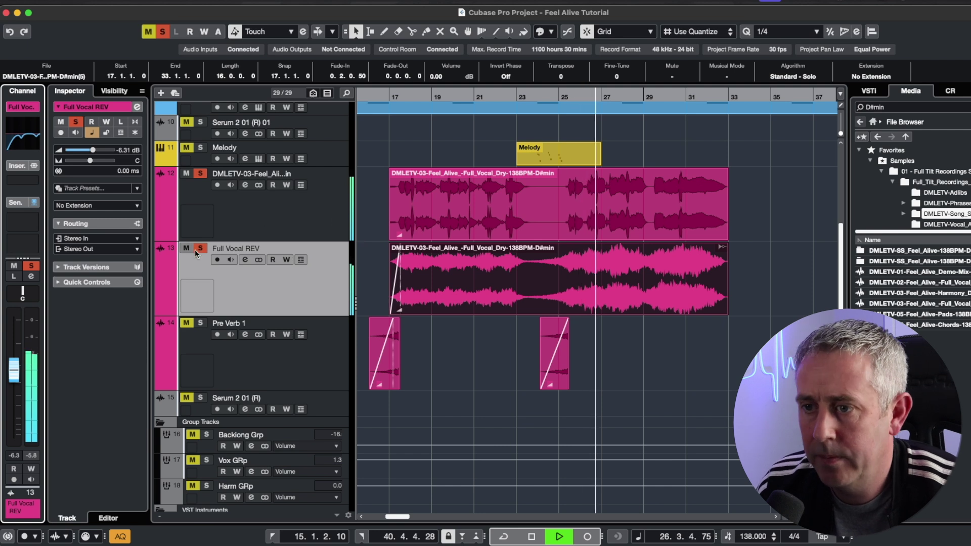
pyautogui.moveTo(12, 371); pyautogui.dragTo(14, 378)
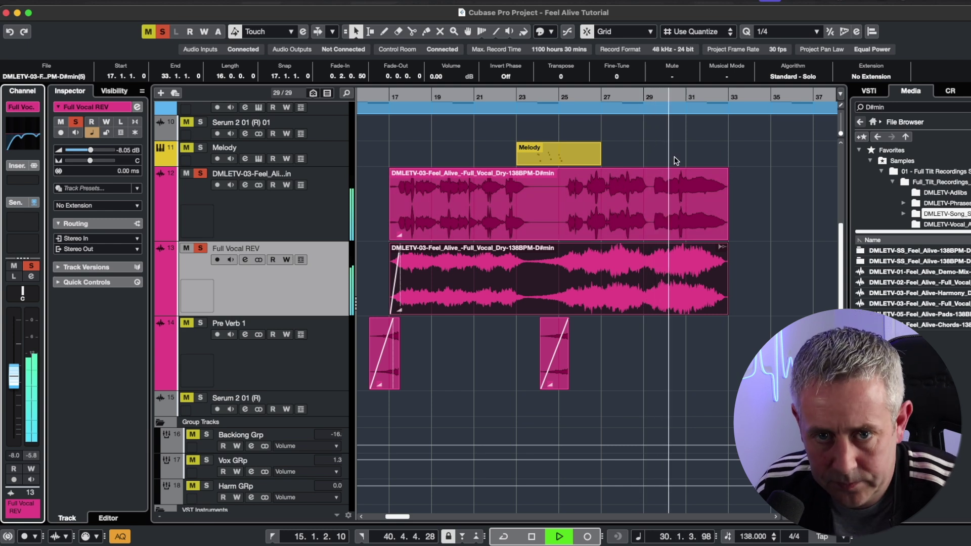
pyautogui.moveTo(14, 376); pyautogui.dragTo(14, 380)
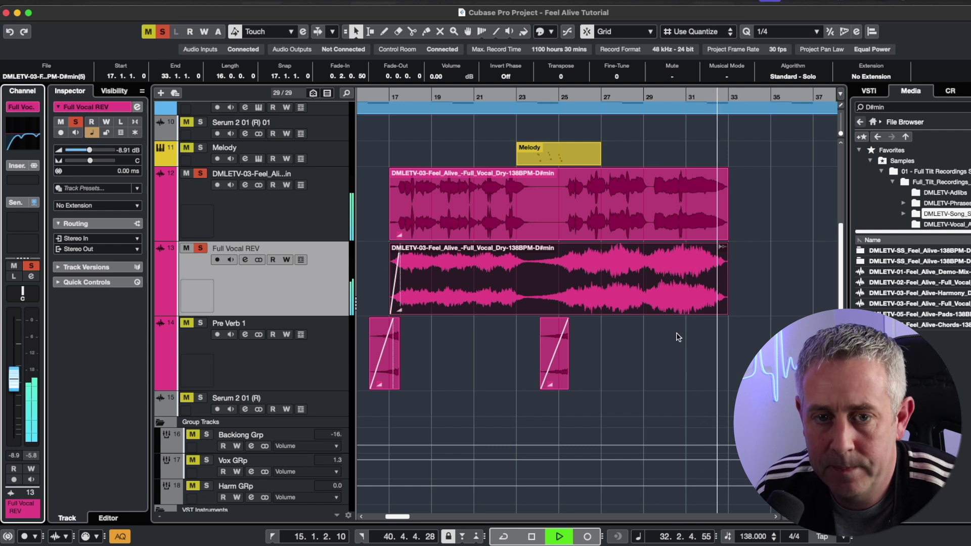
pyautogui.press('space')
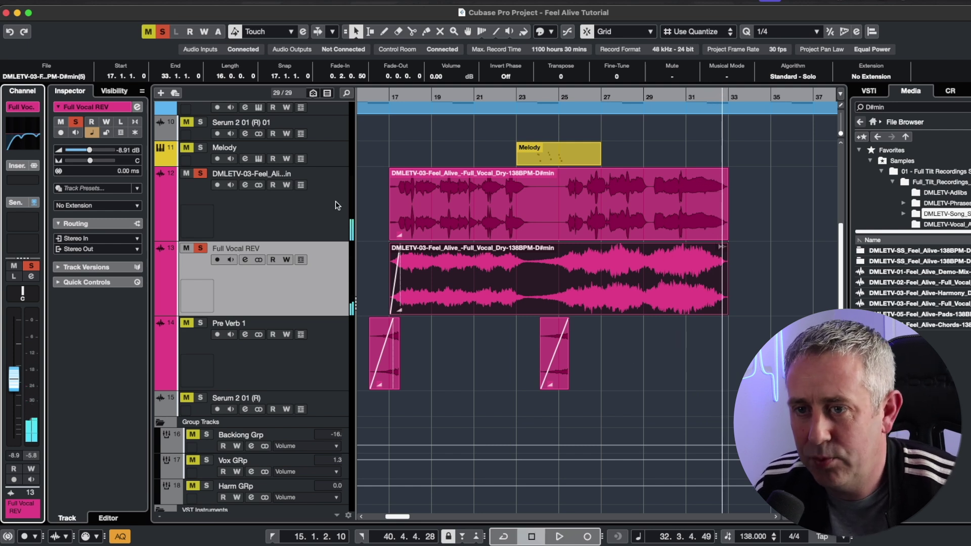
# - Open the Full Vocal REV channel settings and set the low EQ band to 234.7 Hz, 4.3 dB and Q 4.7
pyautogui.click(320, 228)
pyautogui.press('g')
pyautogui.press('g')
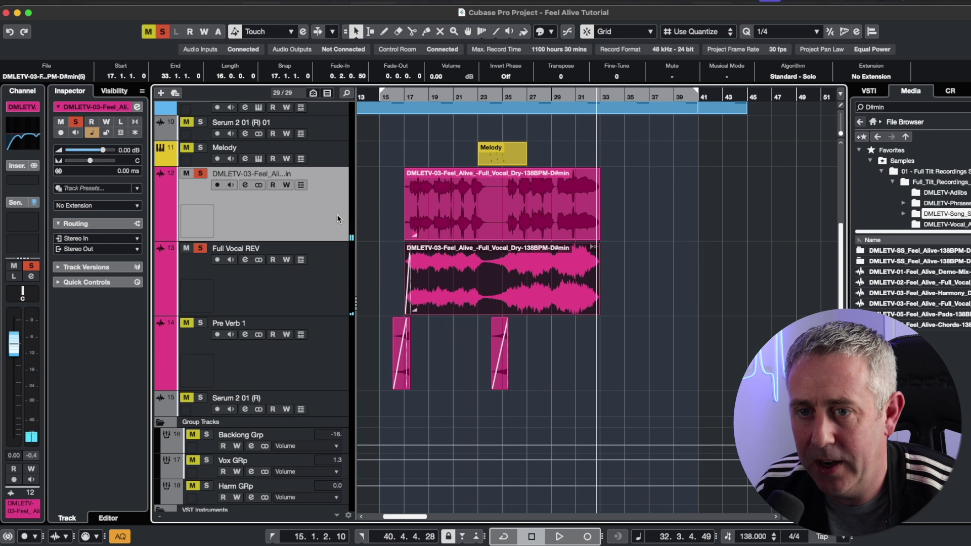
pyautogui.click(238, 294)
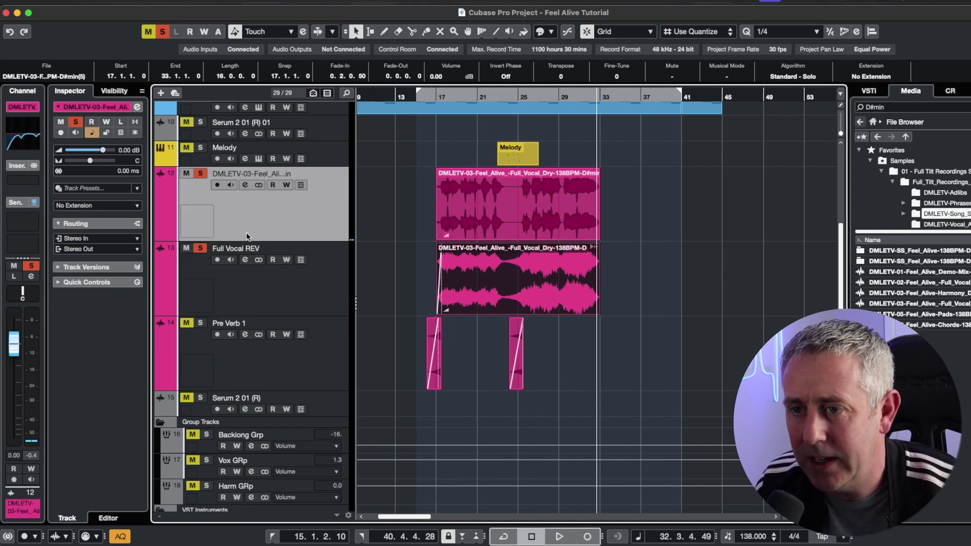
pyautogui.click(216, 288)
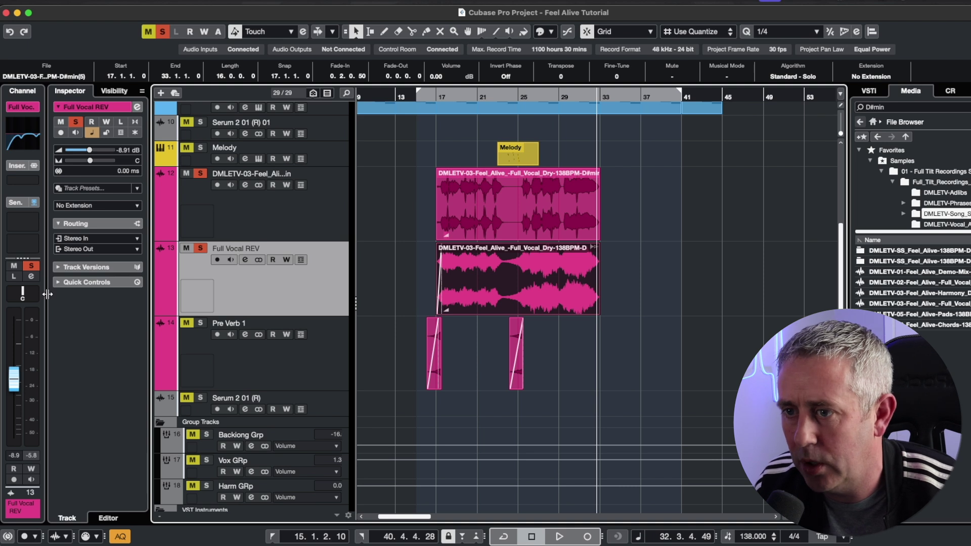
pyautogui.press('e')
pyautogui.moveTo(313, 174); pyautogui.dragTo(332, 167)
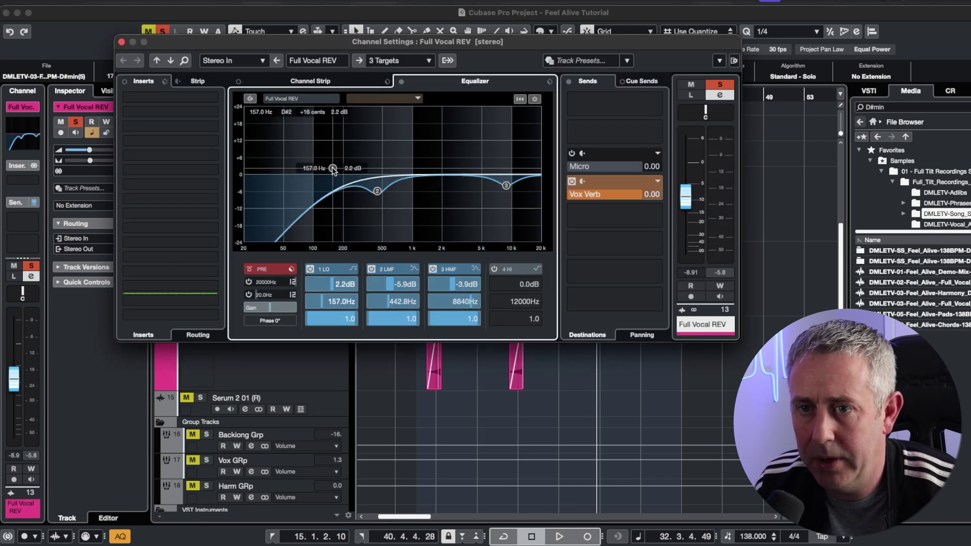
pyautogui.moveTo(314, 318); pyautogui.dragTo(397, 247)
pyautogui.moveTo(332, 167); pyautogui.dragTo(350, 161)
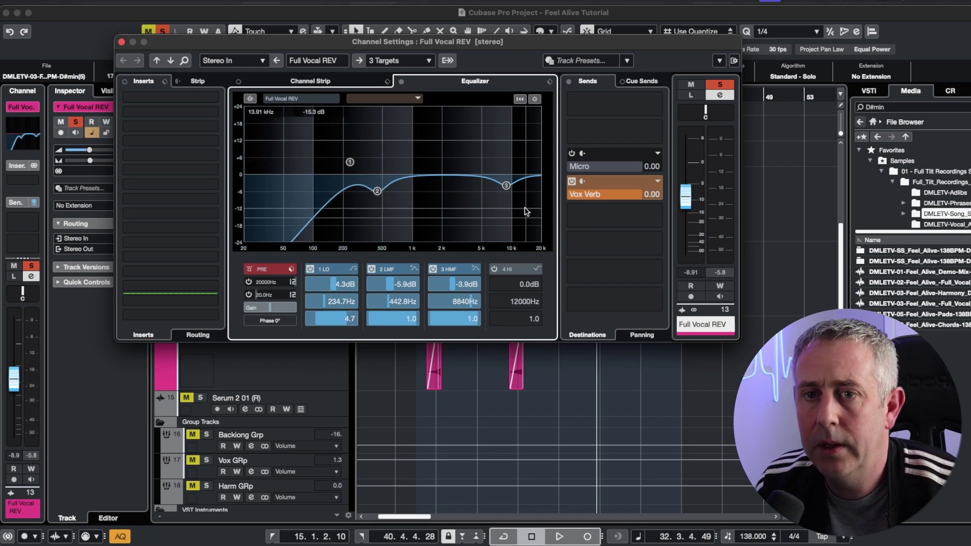
# - Change the high EQ band of Full Vocal REV to Low Pass II and enable it
pyautogui.click(537, 273)
pyautogui.click(556, 318)
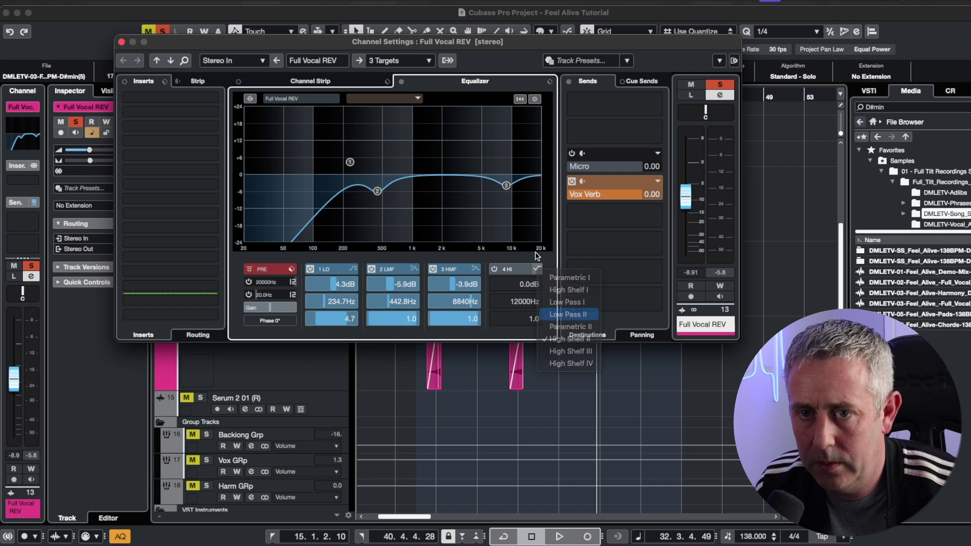
pyautogui.click(493, 270)
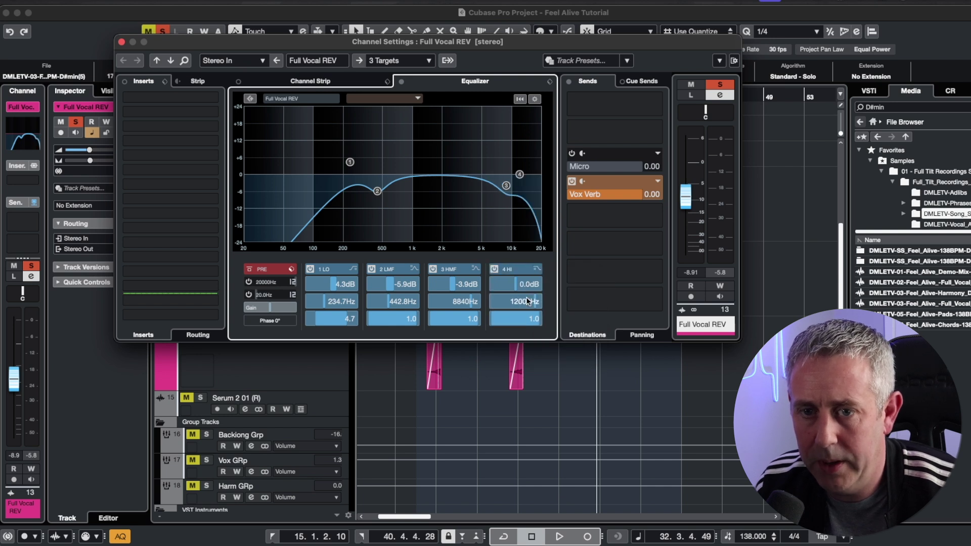
# - Turn off both mid EQ bands and set the low band to 394.1 Hz, 2.8 dB and the high band to 6910 Hz, 3.3 dB
pyautogui.moveTo(535, 299); pyautogui.dragTo(511, 306)
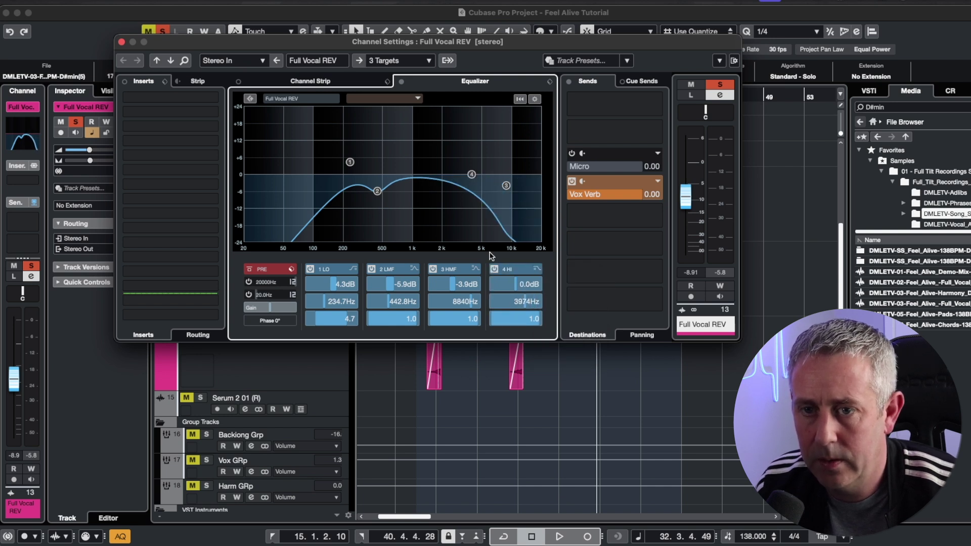
pyautogui.click(433, 269)
pyautogui.click(371, 269)
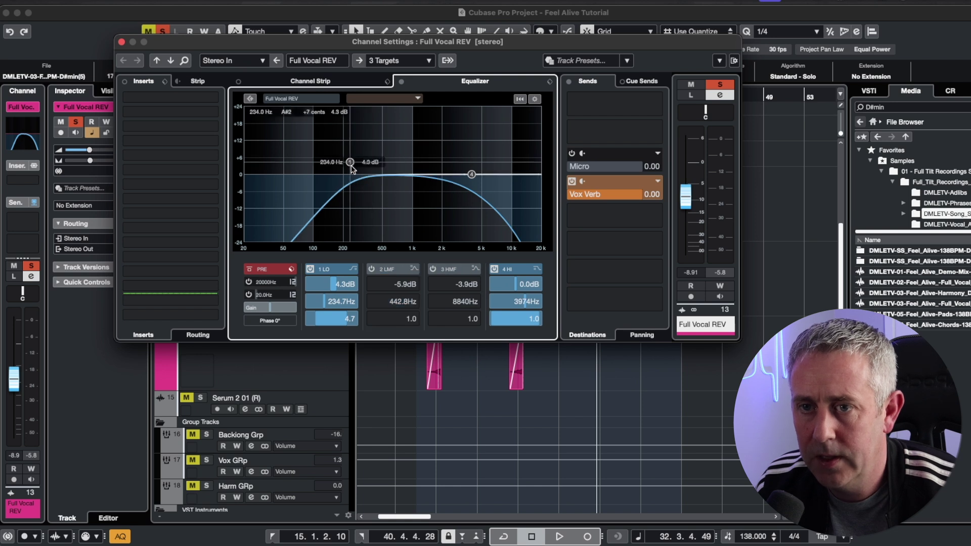
pyautogui.moveTo(351, 166); pyautogui.dragTo(355, 167)
pyautogui.moveTo(471, 174); pyautogui.dragTo(495, 165)
pyautogui.moveTo(355, 166)
pyautogui.mouseDown()
pyautogui.moveTo(383, 166)
pyautogui.moveTo(373, 166)
pyautogui.mouseUp()
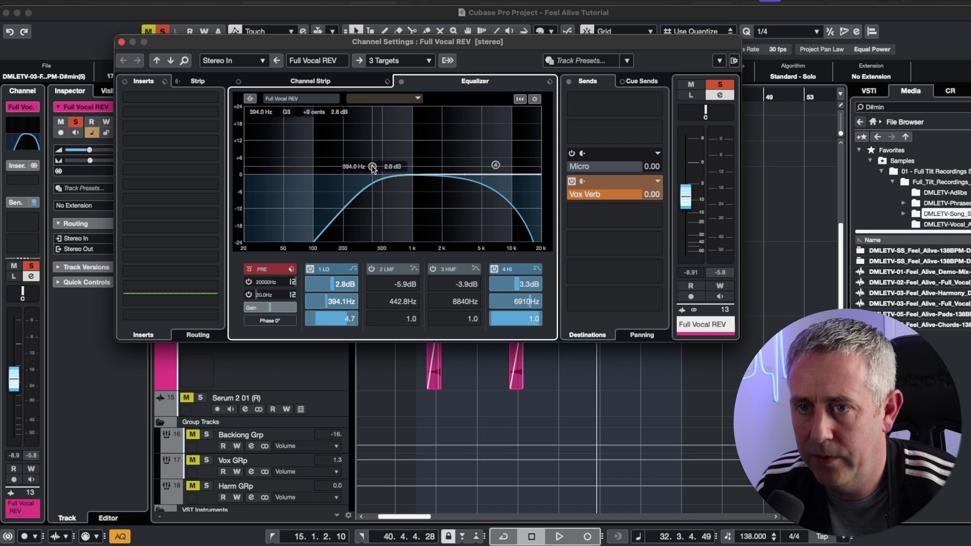
pyautogui.click(121, 43)
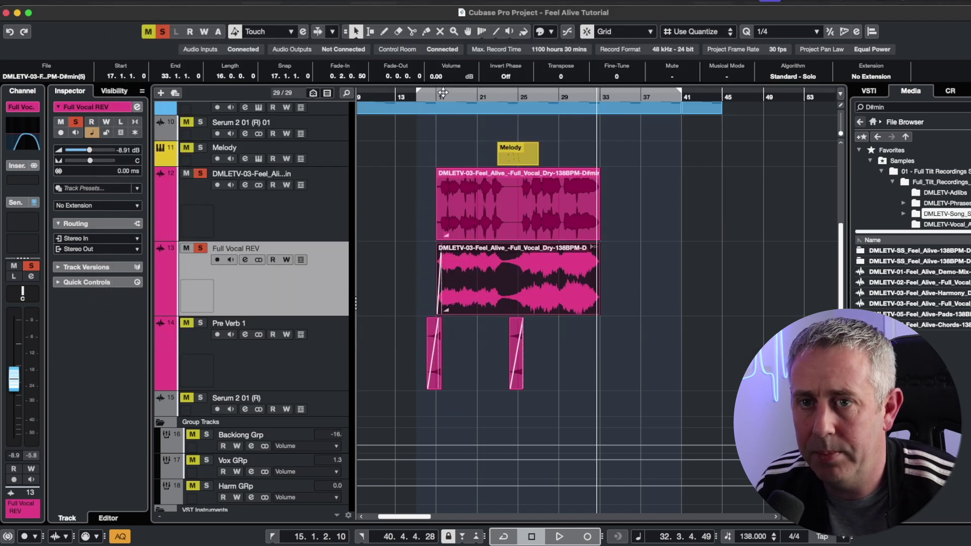
pyautogui.click(263, 284)
pyautogui.click(302, 233)
pyautogui.click(306, 275)
pyautogui.click(313, 204)
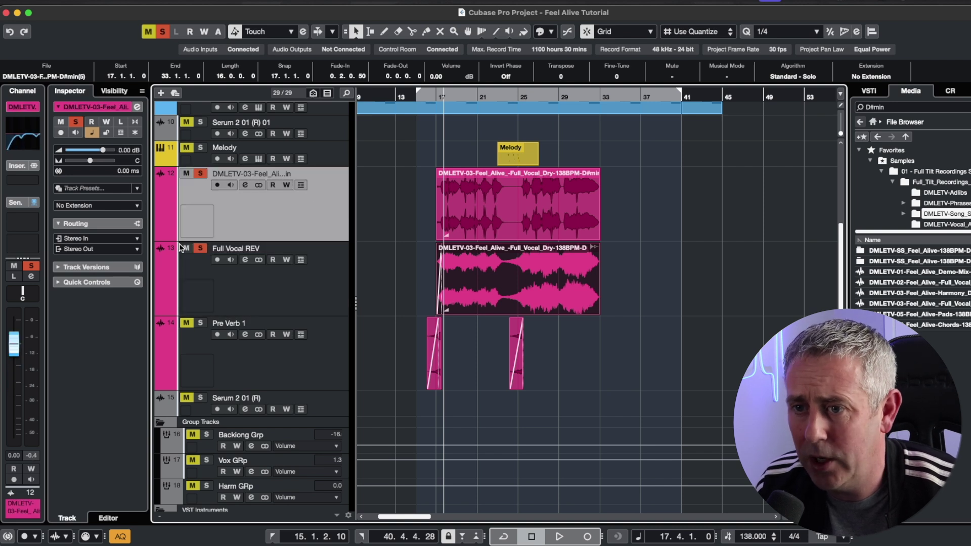
# - Insert the soothe2 plug-in in the first insert slot of the Full Vocal REV track
pyautogui.click(250, 300)
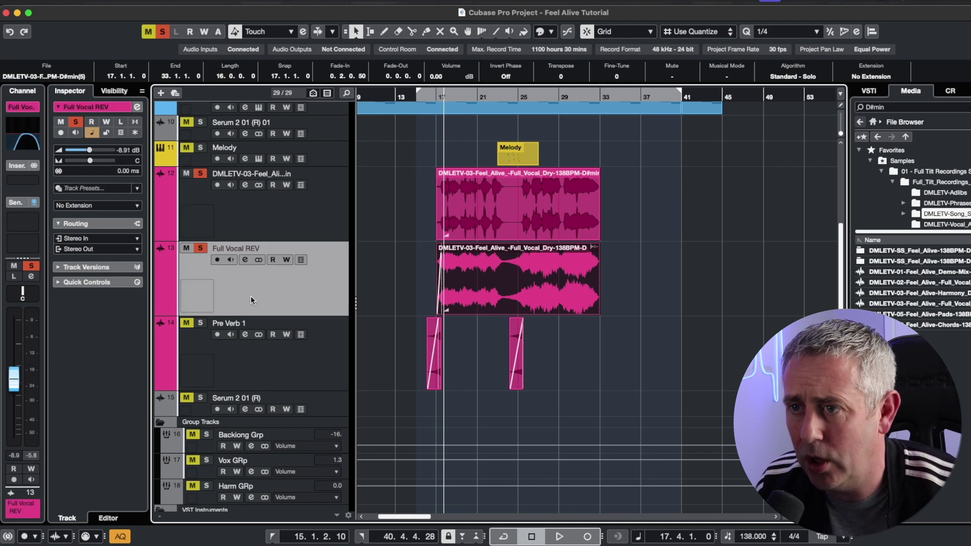
pyautogui.click(24, 185)
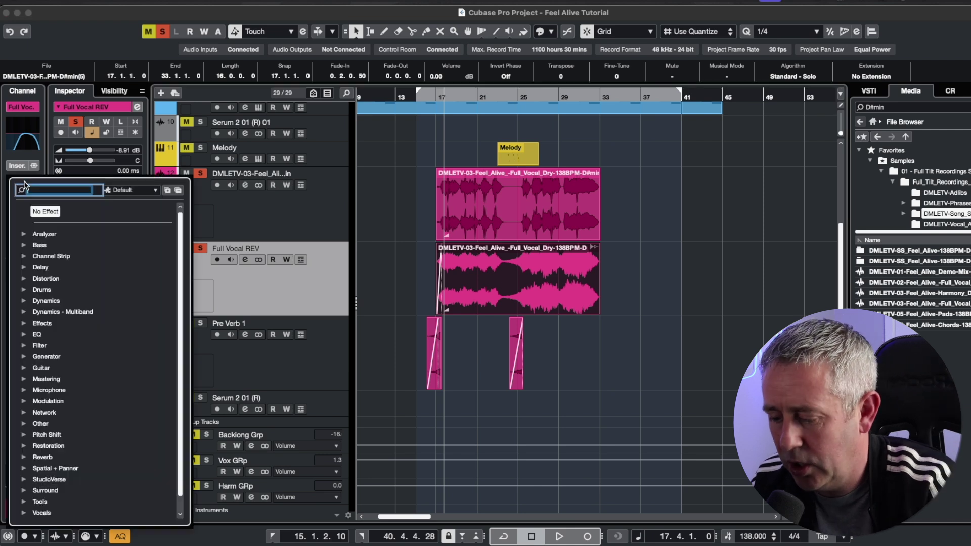
pyautogui.write('sooth')
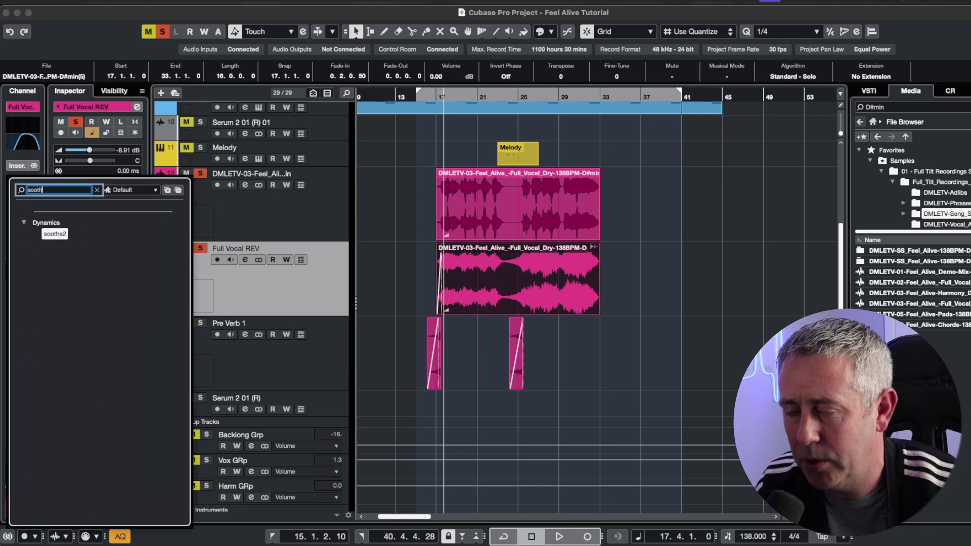
pyautogui.click(54, 233)
pyautogui.click(333, 223)
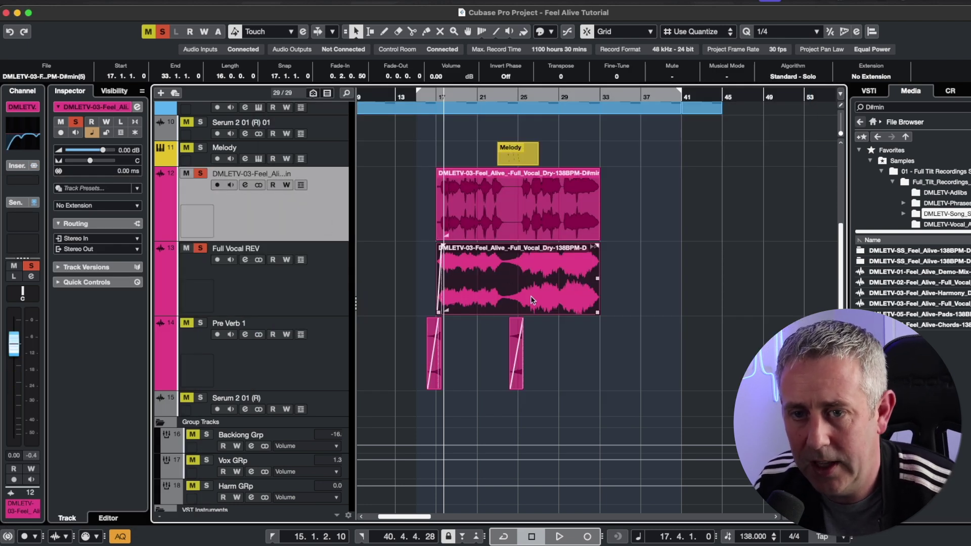
pyautogui.click(325, 297)
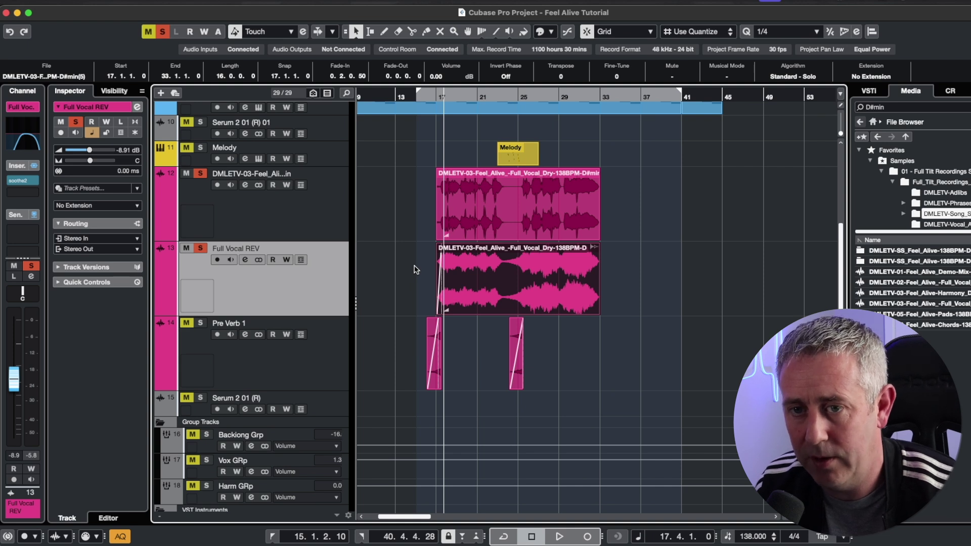
pyautogui.click(322, 216)
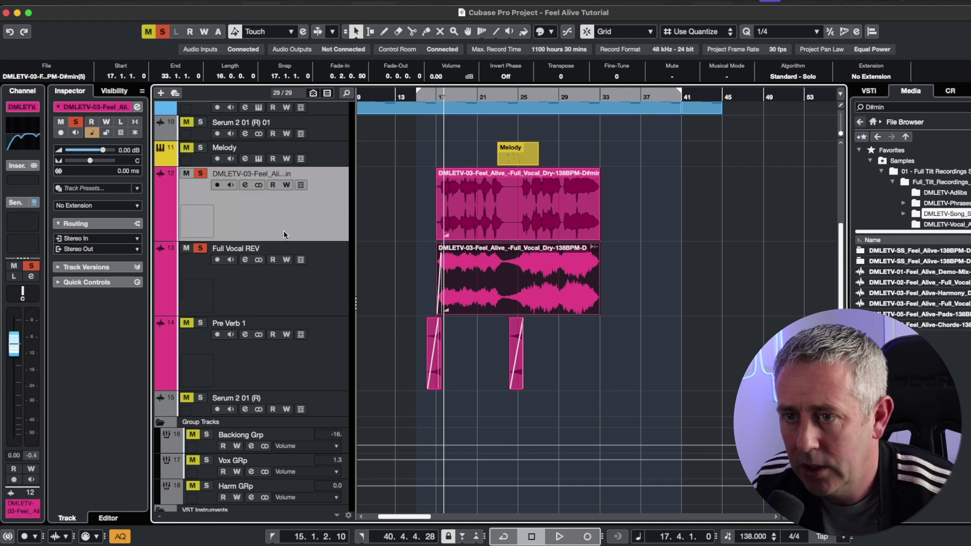
# - Activate soothe2's side-chain input on Full Vocal REV and feed it with an enabled send from the dry vocal track
pyautogui.click(324, 283)
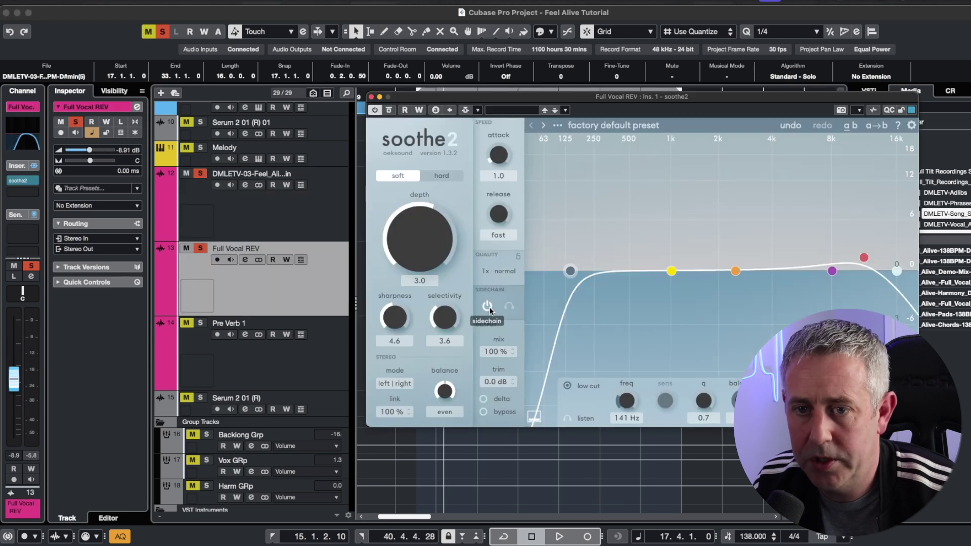
pyautogui.click(372, 97)
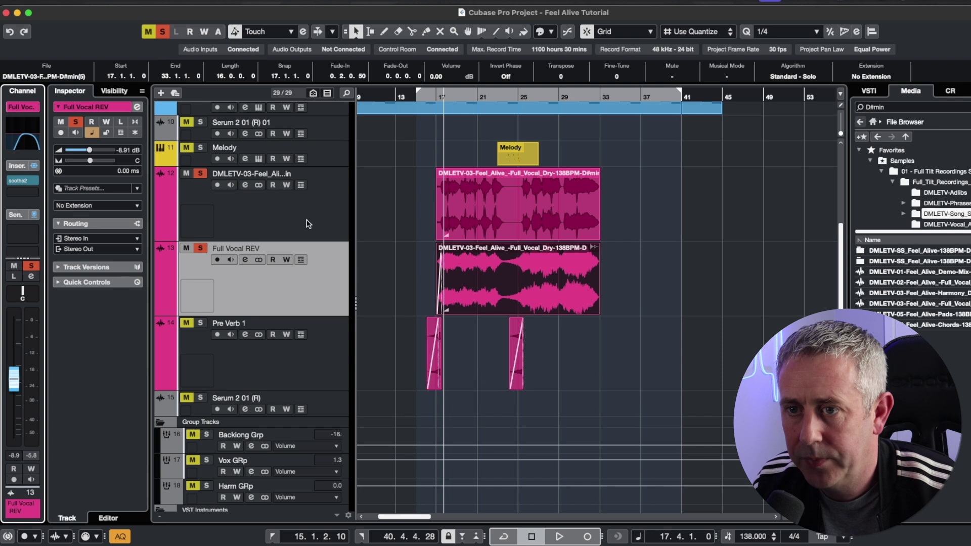
pyautogui.click(290, 201)
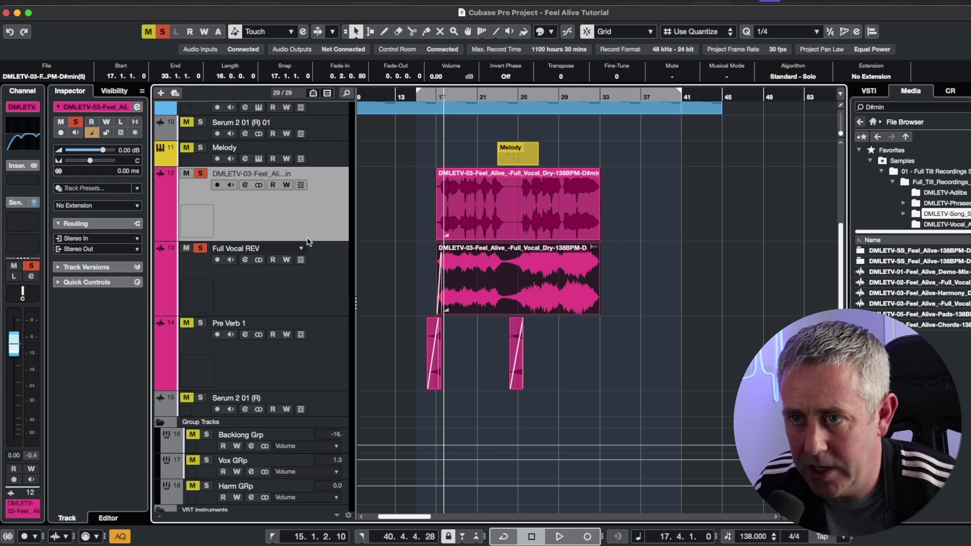
pyautogui.click(23, 222)
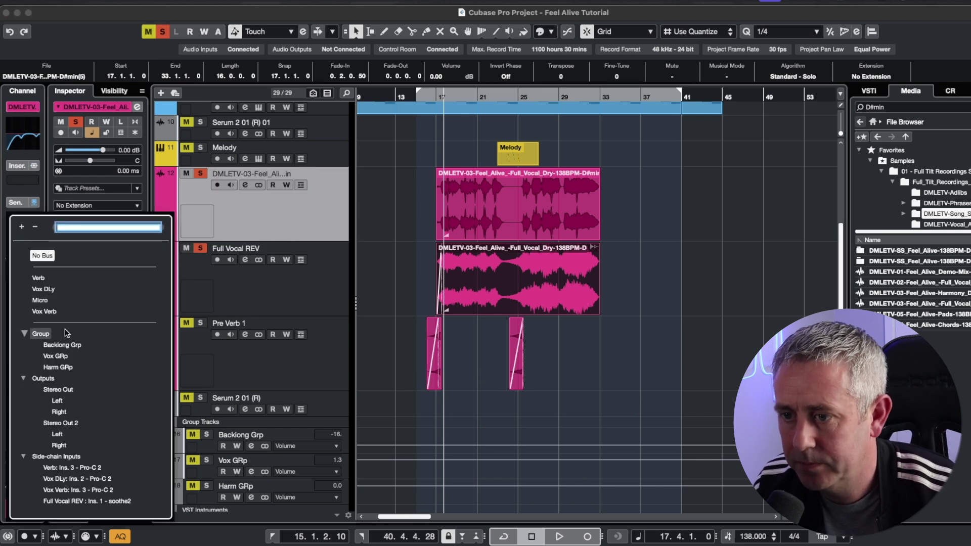
pyautogui.click(76, 500)
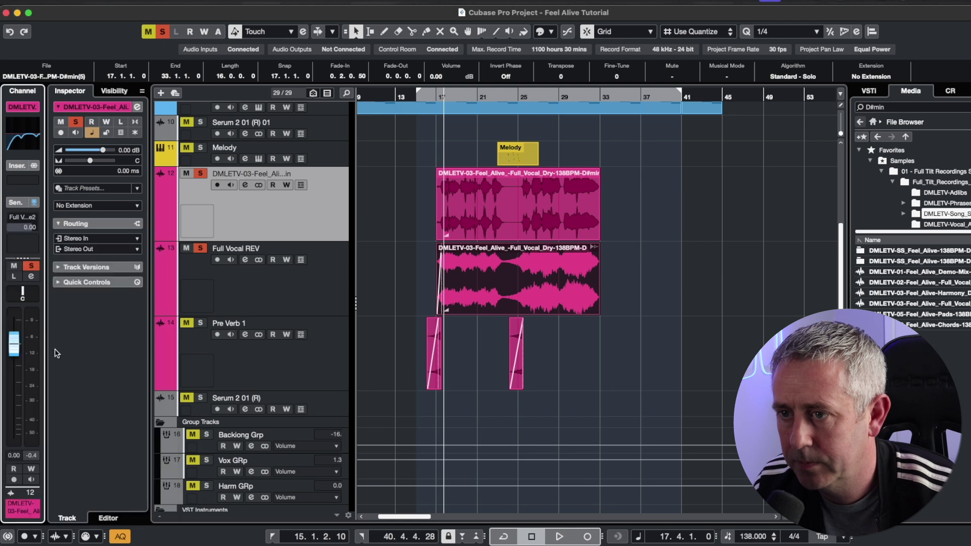
pyautogui.click(12, 226)
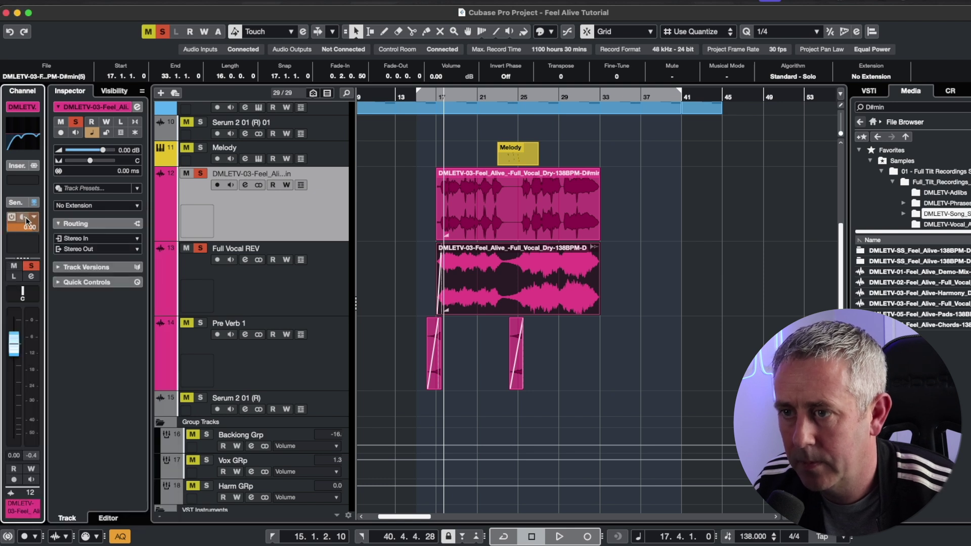
# - Open soothe2 on Full Vocal REV and raise its depth to 8.5 during playback
pyautogui.click(255, 293)
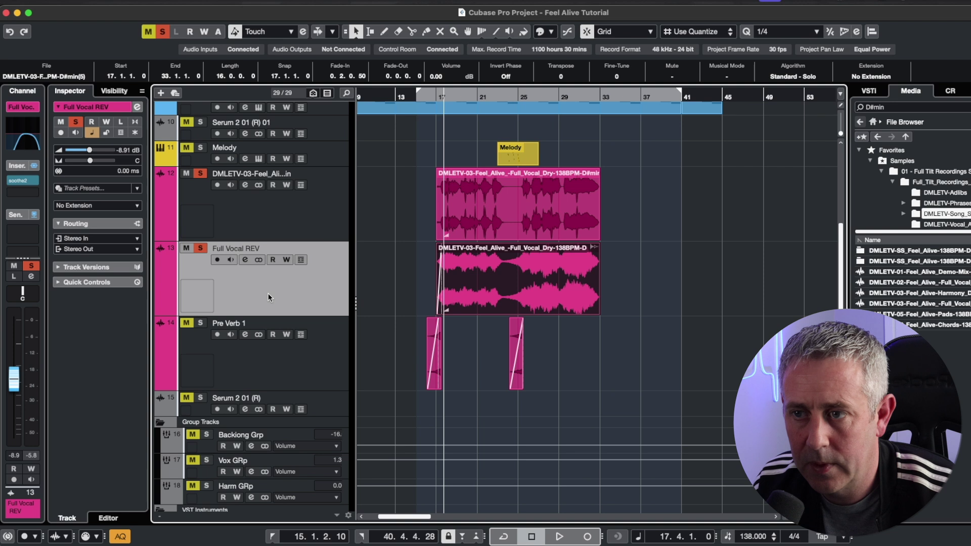
pyautogui.click(23, 181)
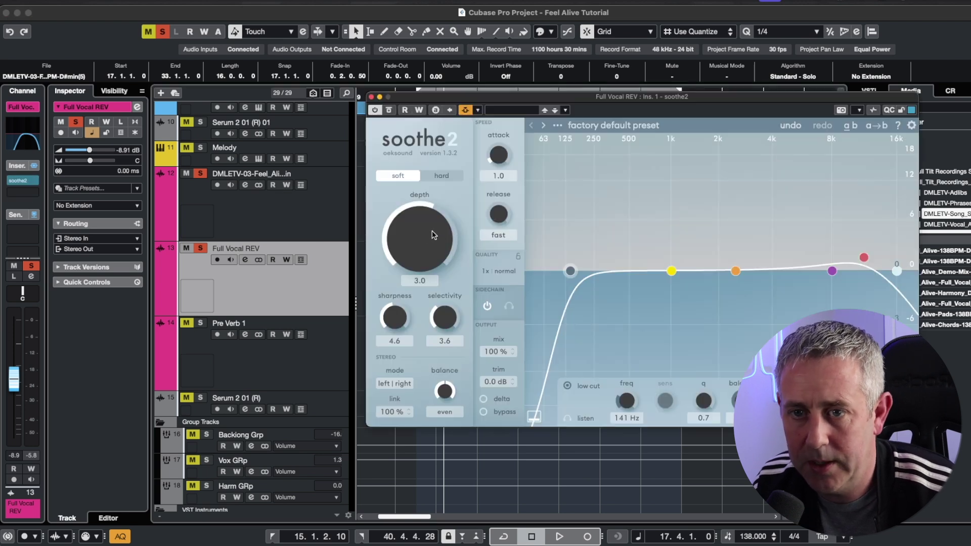
pyautogui.moveTo(499, 99); pyautogui.dragTo(753, 134)
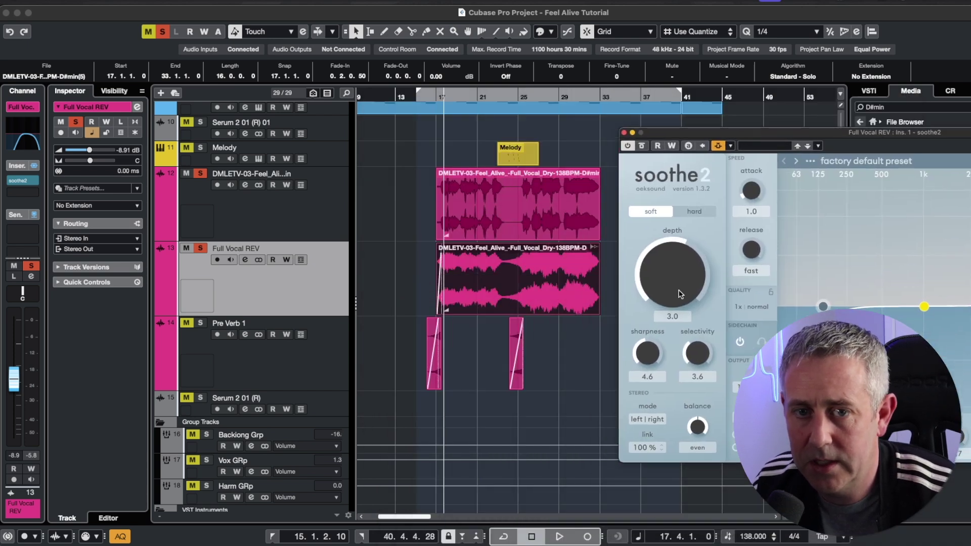
pyautogui.press('space')
pyautogui.moveTo(674, 289); pyautogui.dragTo(675, 259)
pyautogui.moveTo(730, 131); pyautogui.dragTo(473, 163)
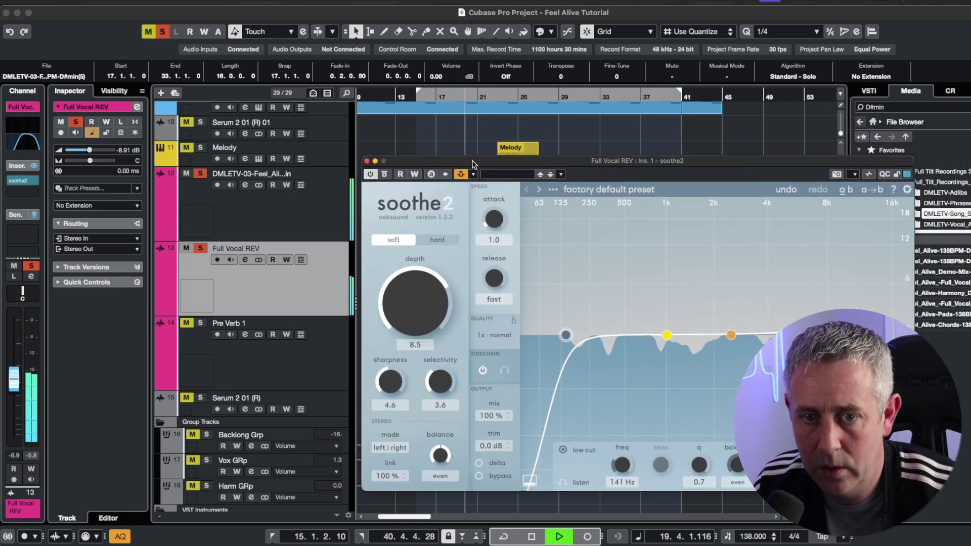
# - Compare the vocals with soothe2 bypassed and active, close the plug-in and stop playback
pyautogui.click(384, 174)
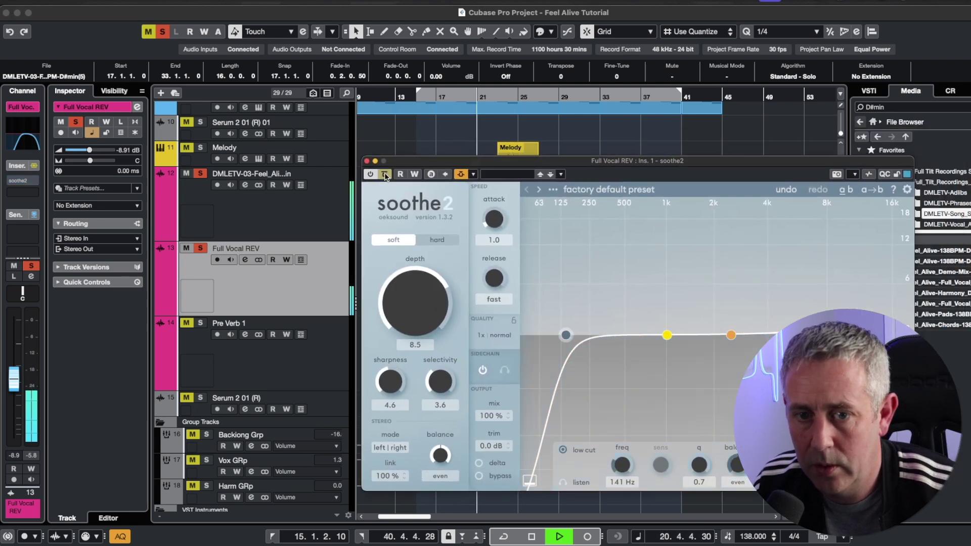
pyautogui.click(385, 174)
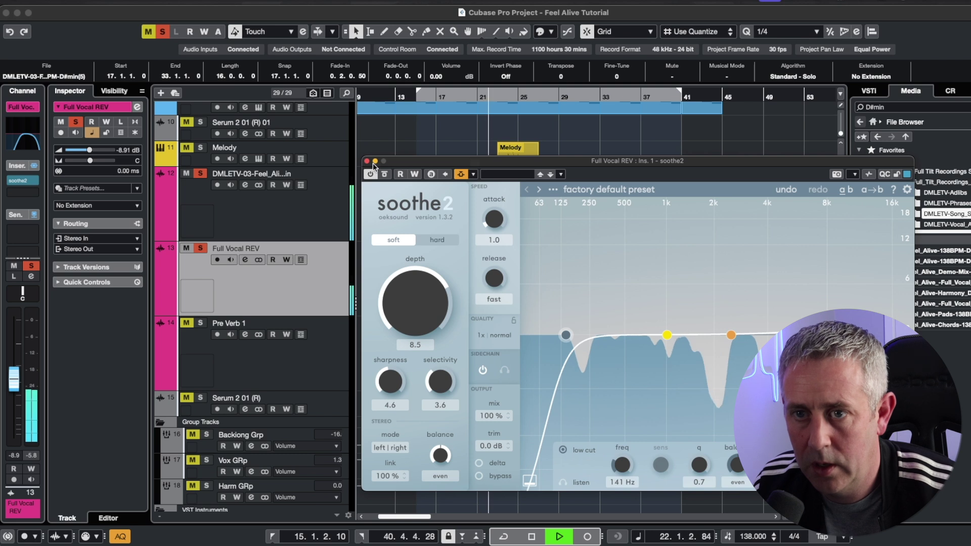
pyautogui.click(367, 161)
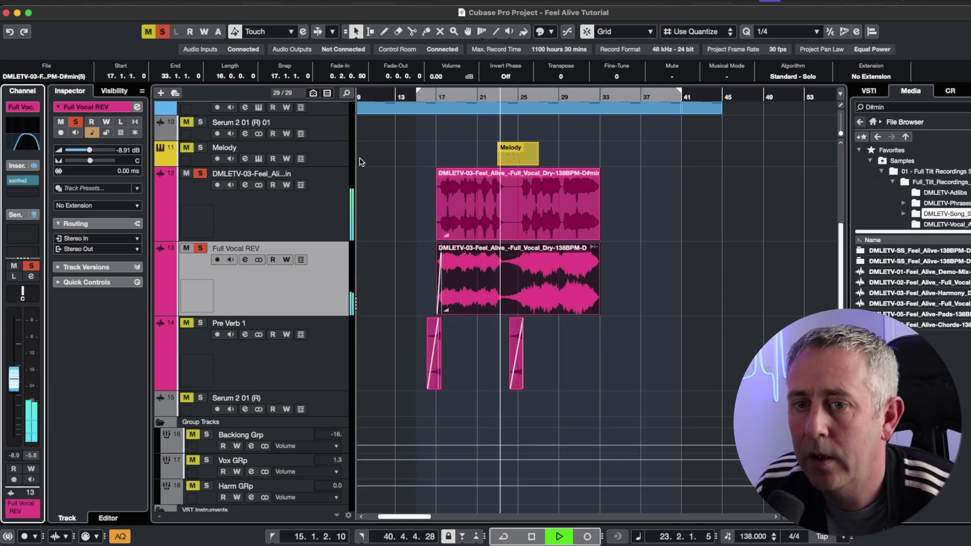
pyautogui.press('space')
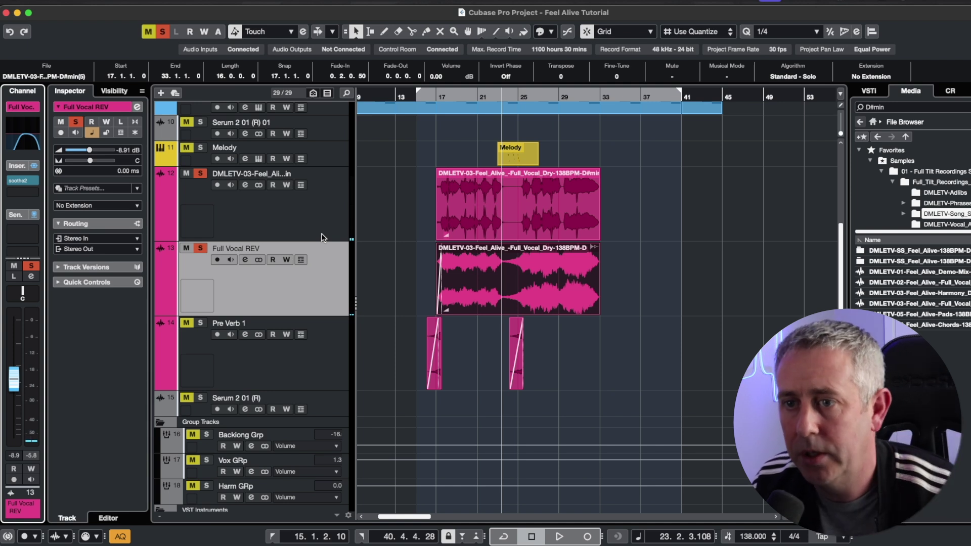
# - Clear all solos to play the reversed reverb in the full mix, and mute the Pre Verb 1 track
pyautogui.click(159, 31)
pyautogui.press('space')
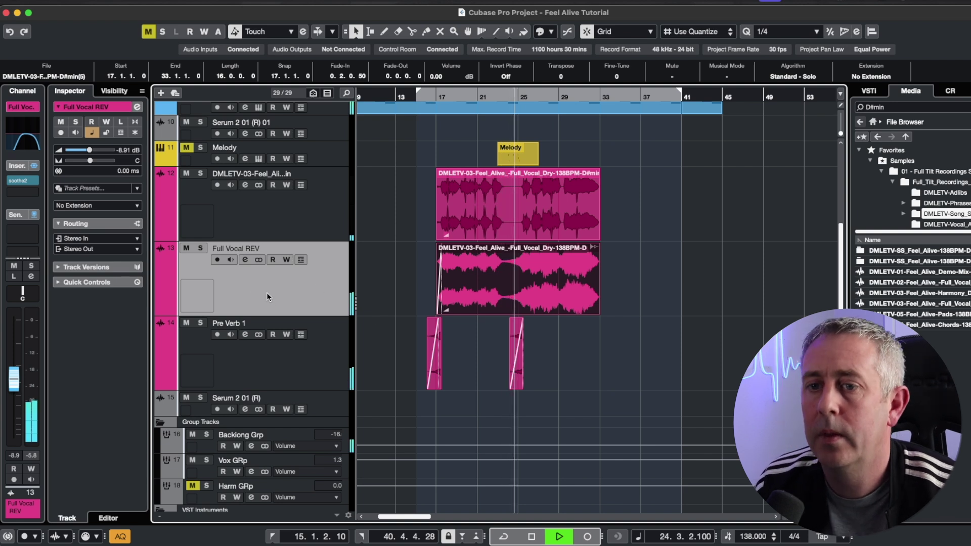
pyautogui.click(186, 323)
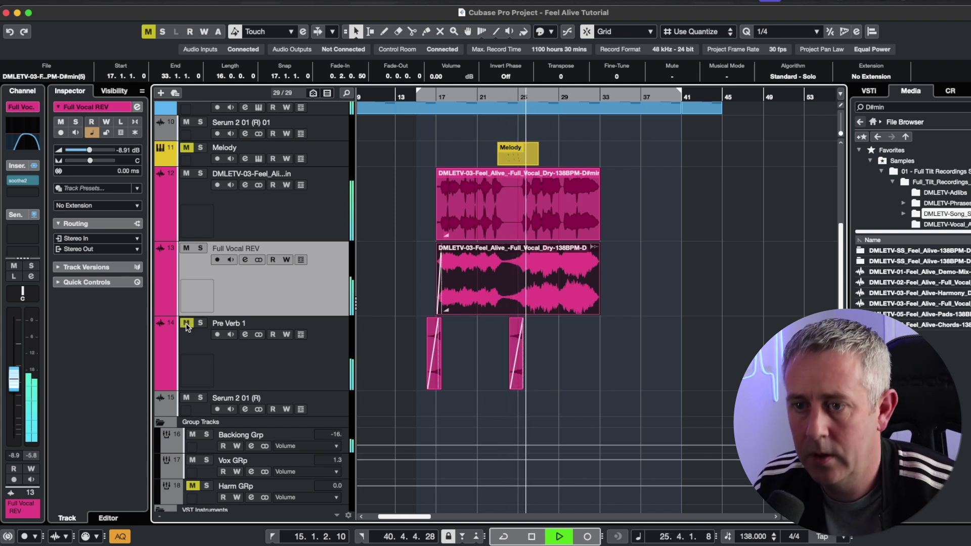
pyautogui.press('space')
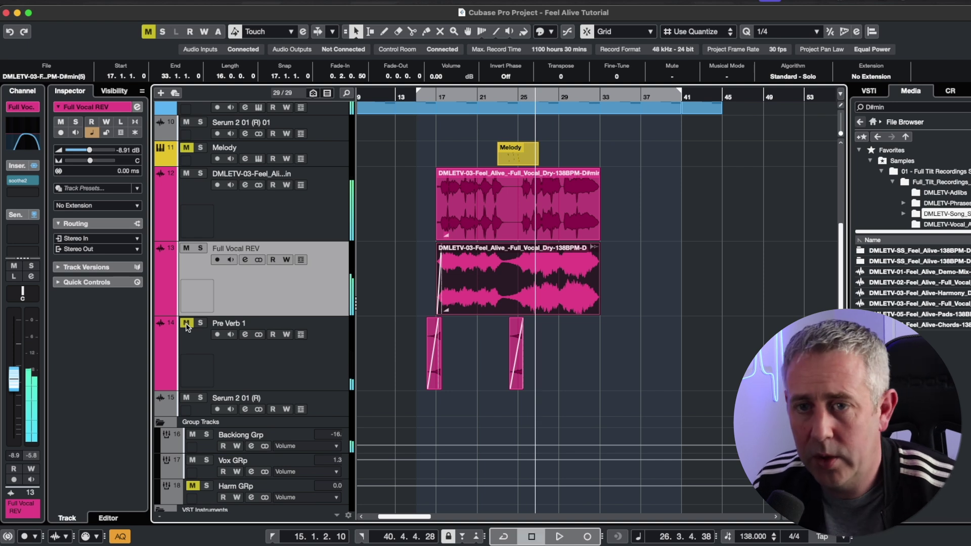
# - Enlarge the Melody track's height and unmute the track
pyautogui.click(432, 94)
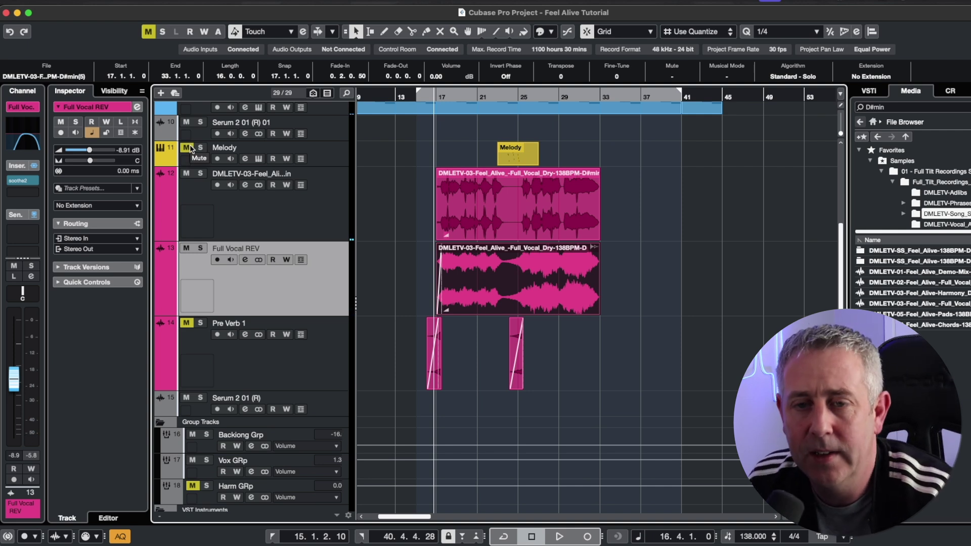
pyautogui.click(506, 159)
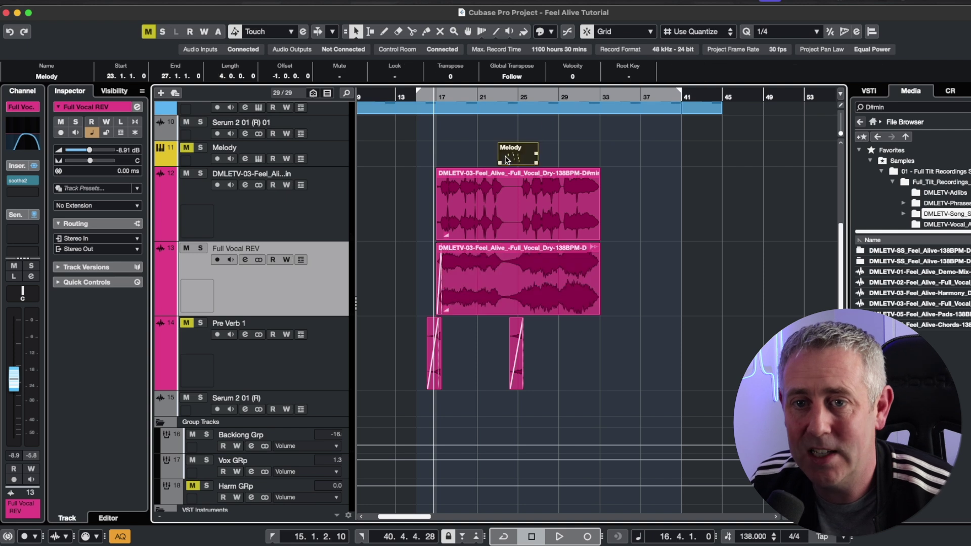
pyautogui.moveTo(322, 167); pyautogui.dragTo(316, 204)
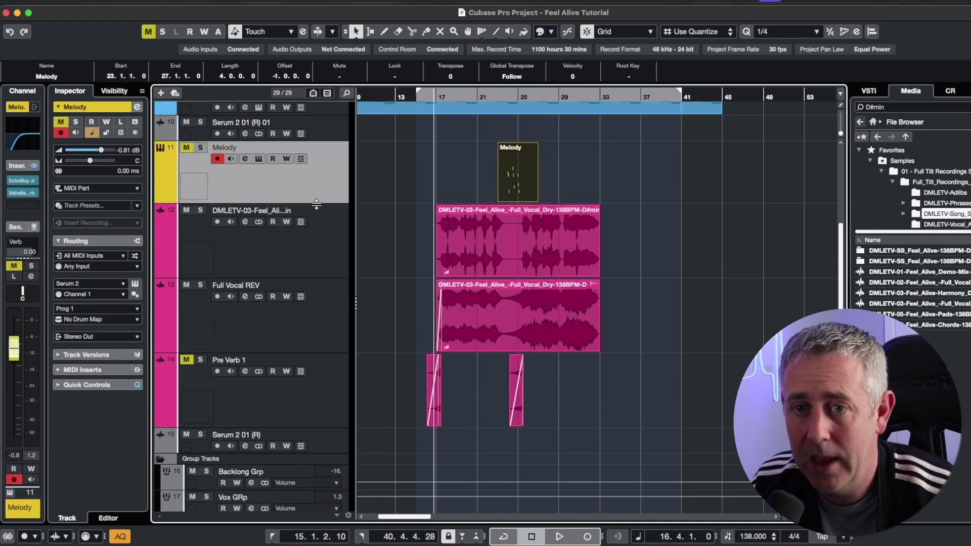
pyautogui.click(187, 148)
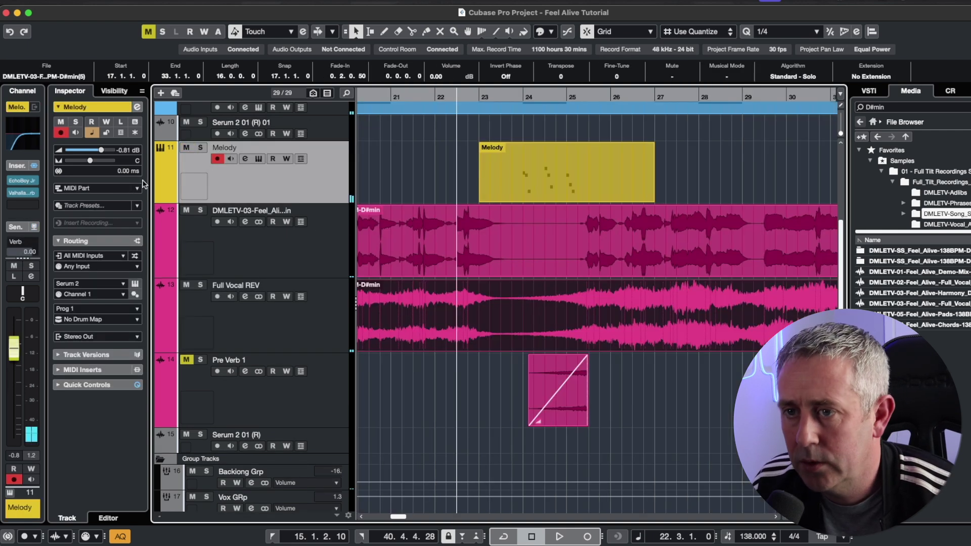
# - View the Melody track's Serum 2 instrument, close it, and audition the Melody part with the full mix
pyautogui.click(135, 283)
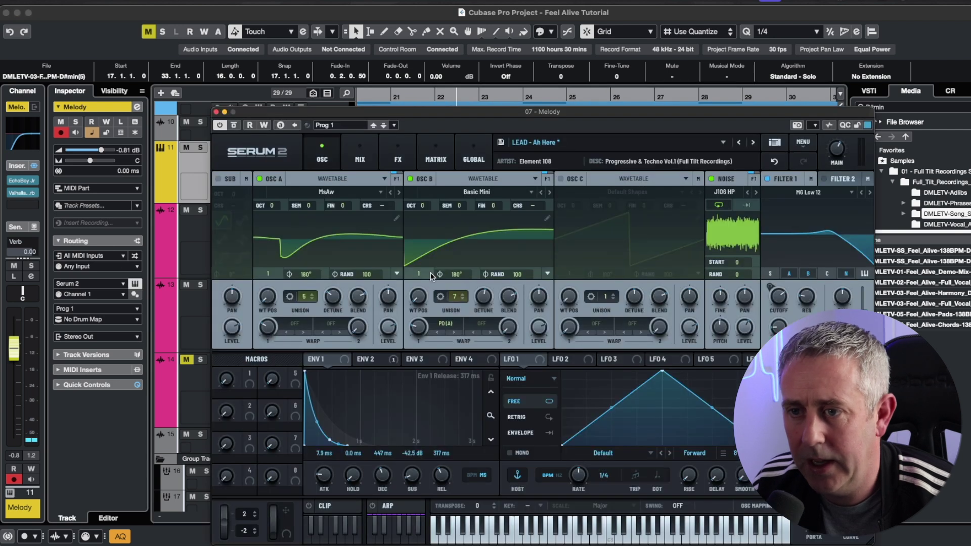
pyautogui.click(216, 112)
pyautogui.click(487, 162)
pyautogui.press('space')
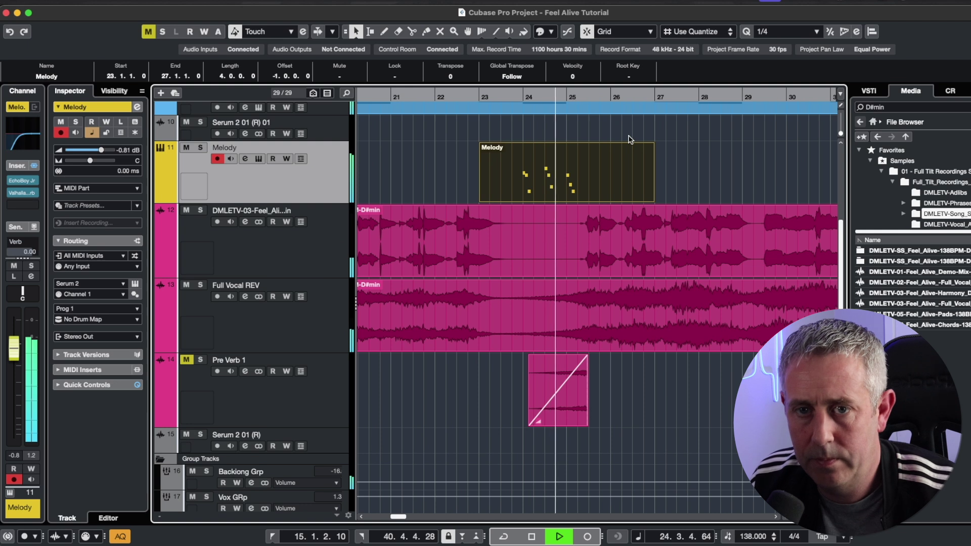
pyautogui.press('space')
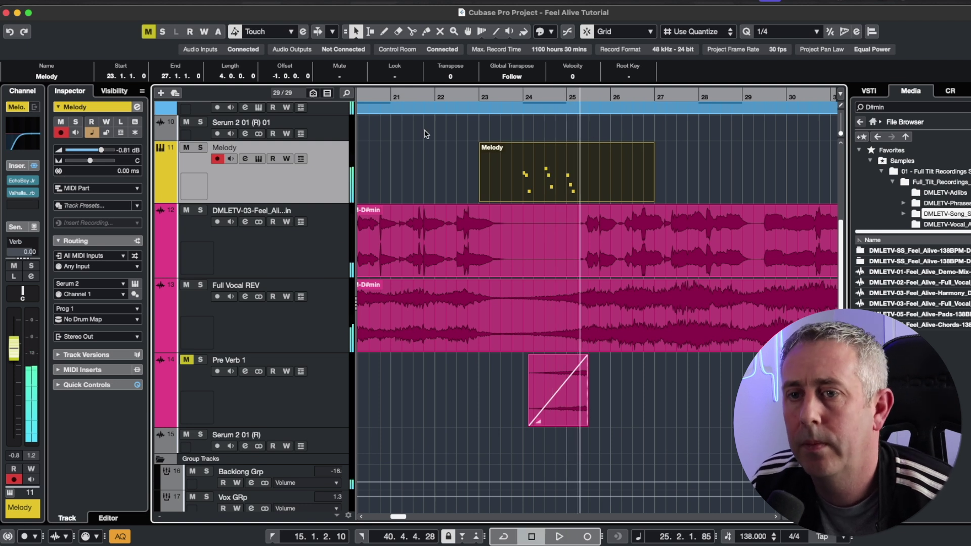
# - Mute every note of the Melody part except the first one in the Key Editor, and close the editor
pyautogui.press('super+e')
pyautogui.rightClick(425, 313)
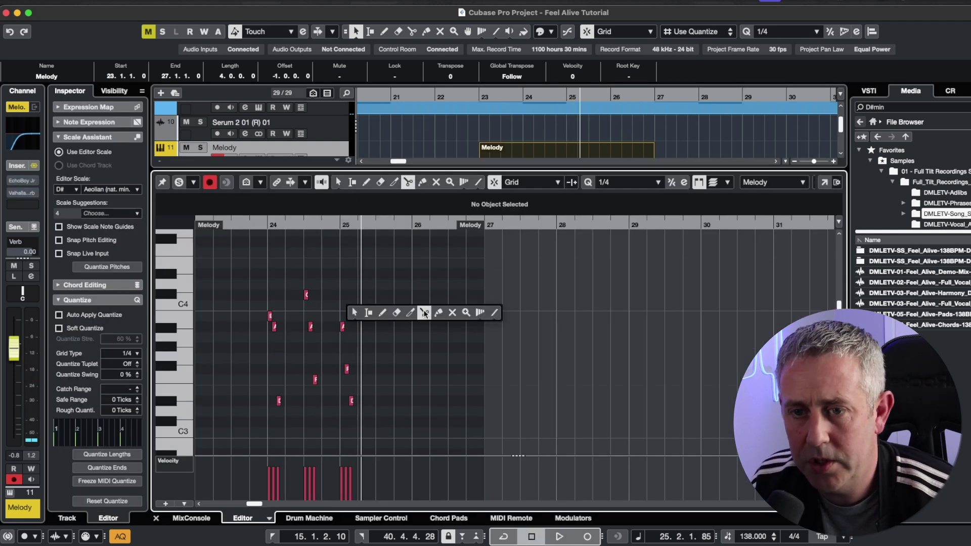
pyautogui.click(452, 313)
pyautogui.moveTo(450, 258); pyautogui.dragTo(272, 436)
pyautogui.press('1')
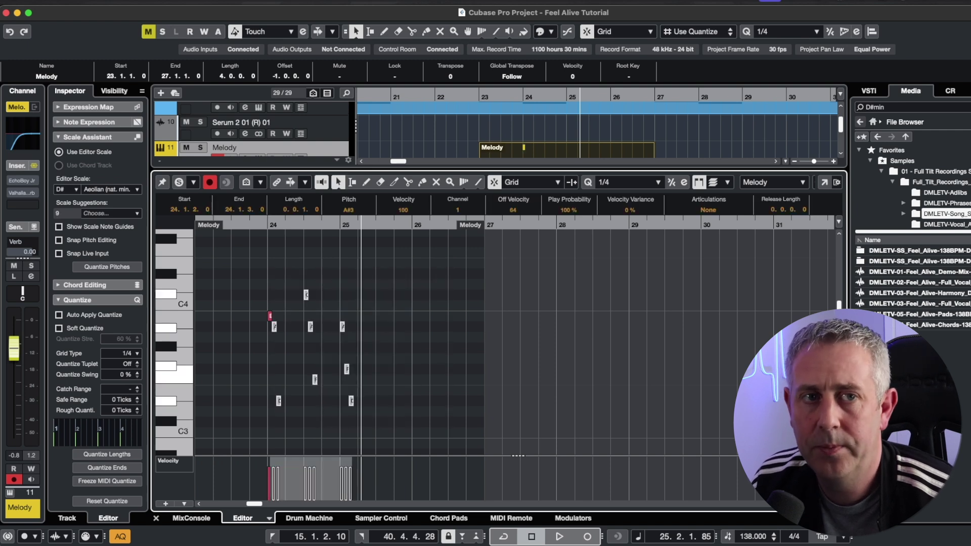
pyautogui.press('super+e')
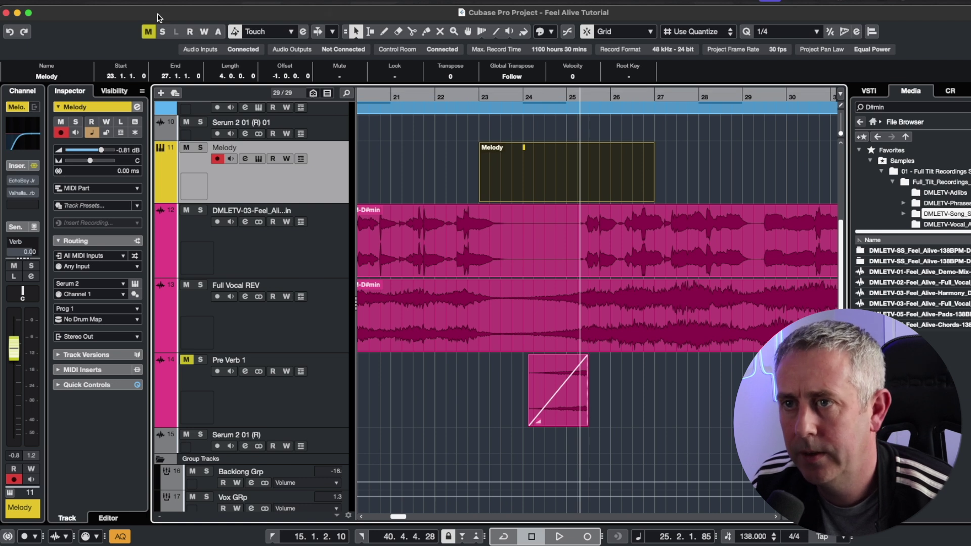
# - Render the Melody part in place as separate events with Channel Settings, muting the source events
pyautogui.click(96, 1)
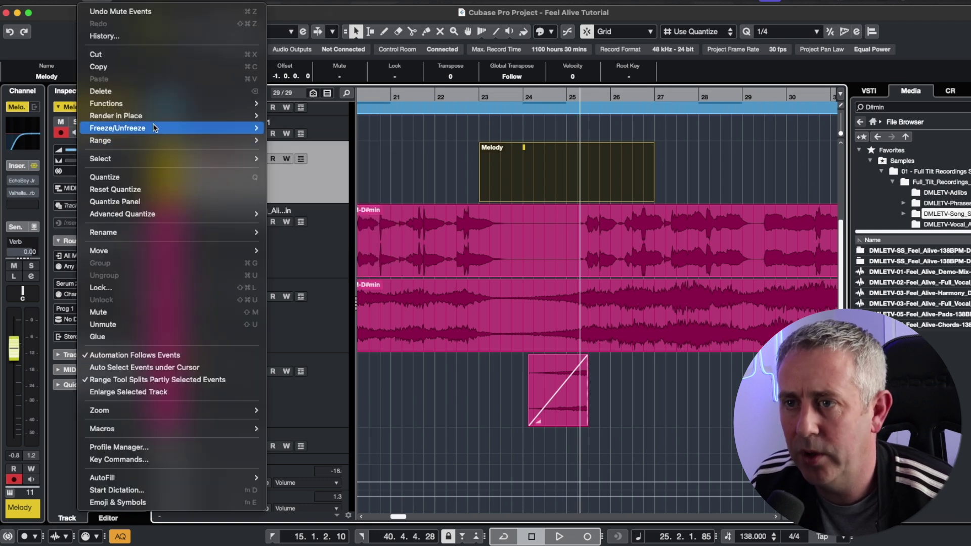
pyautogui.moveTo(159, 115)
pyautogui.click(281, 125)
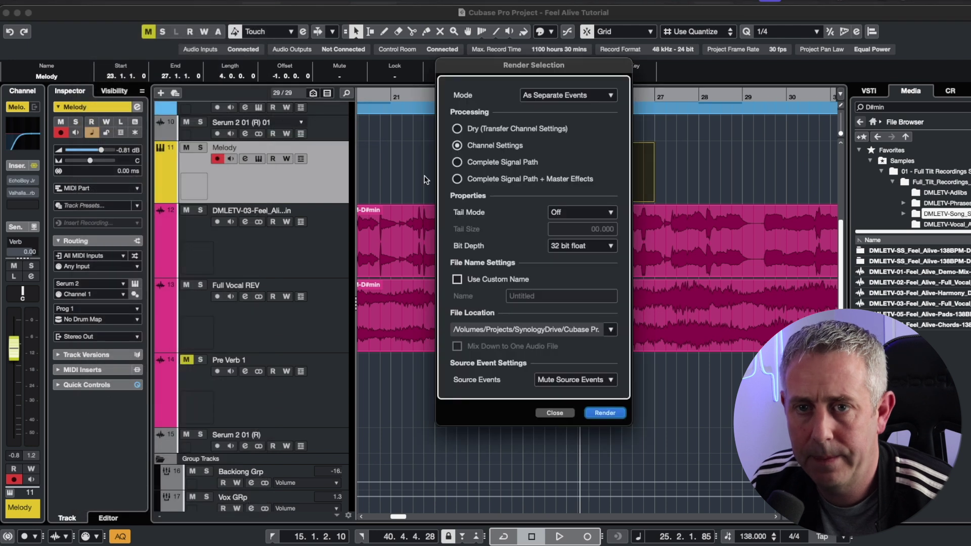
pyautogui.click(610, 416)
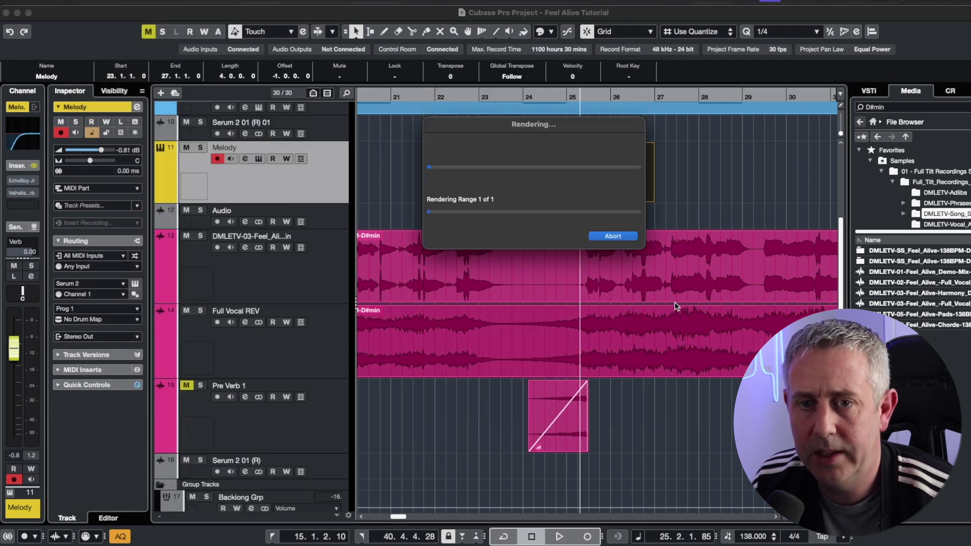
# - Reverse the rendered Melody audio event with Direct Offline Processing
pyautogui.click(577, 215)
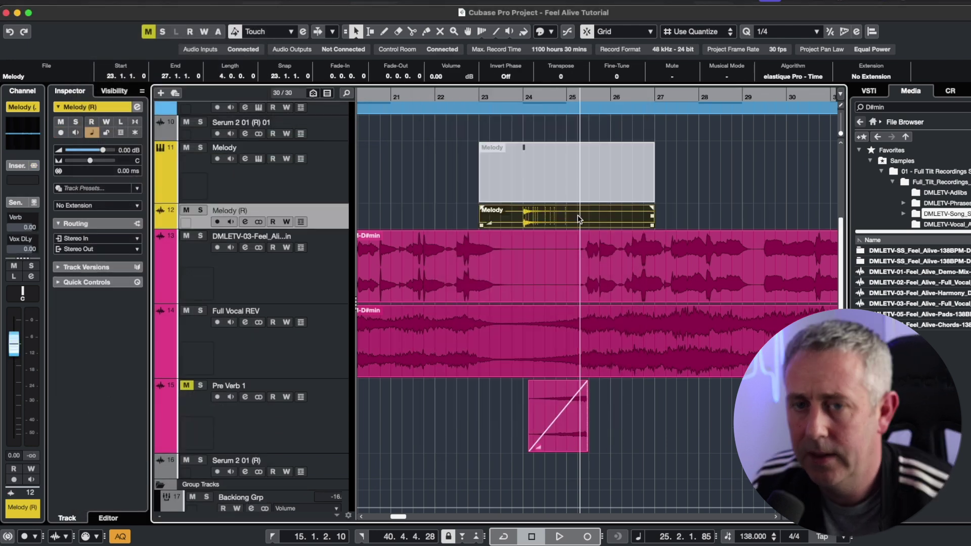
pyautogui.rightClick(549, 218)
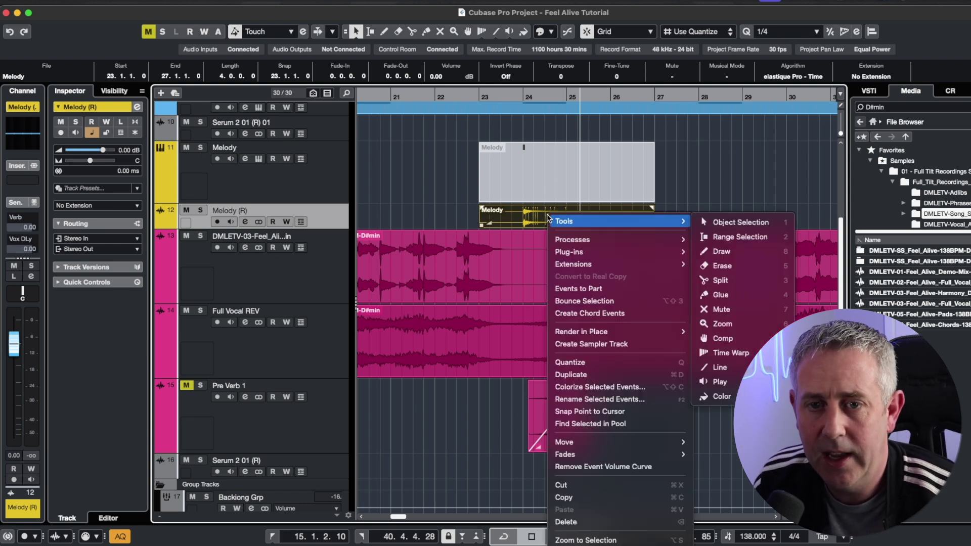
pyautogui.moveTo(571, 239)
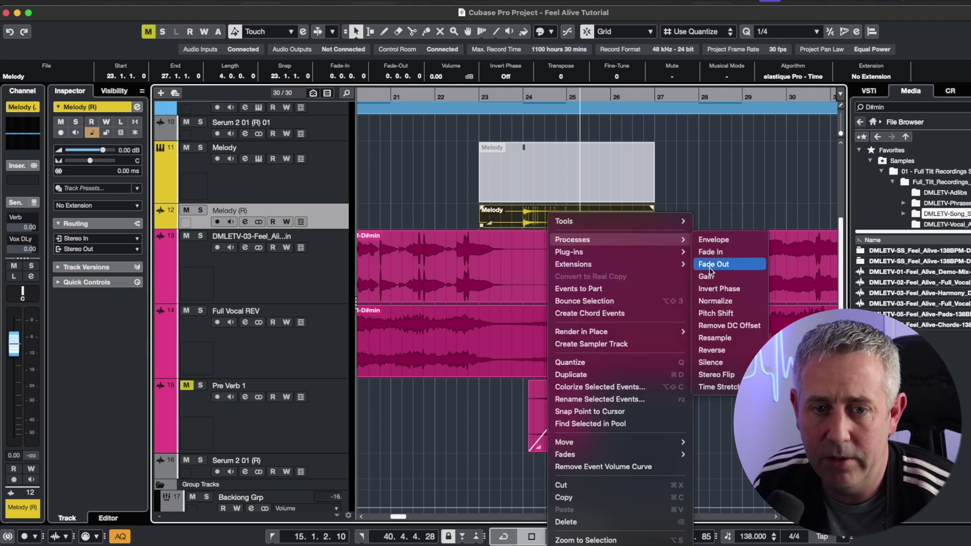
pyautogui.click(725, 349)
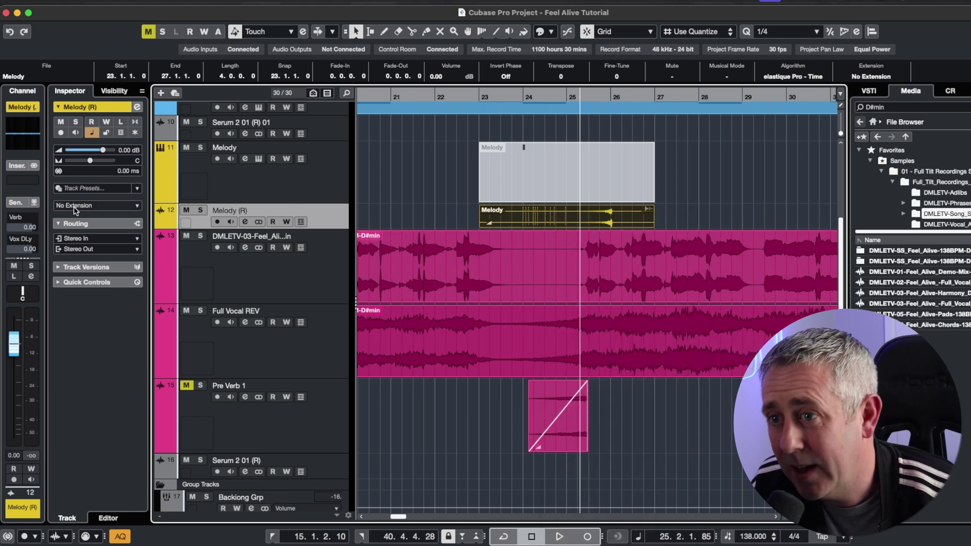
# - Insert ValhallaVintageVerb on the Melody (R) track, set its color to 1980s, and audition the reverb
pyautogui.click(20, 183)
pyautogui.write('val')
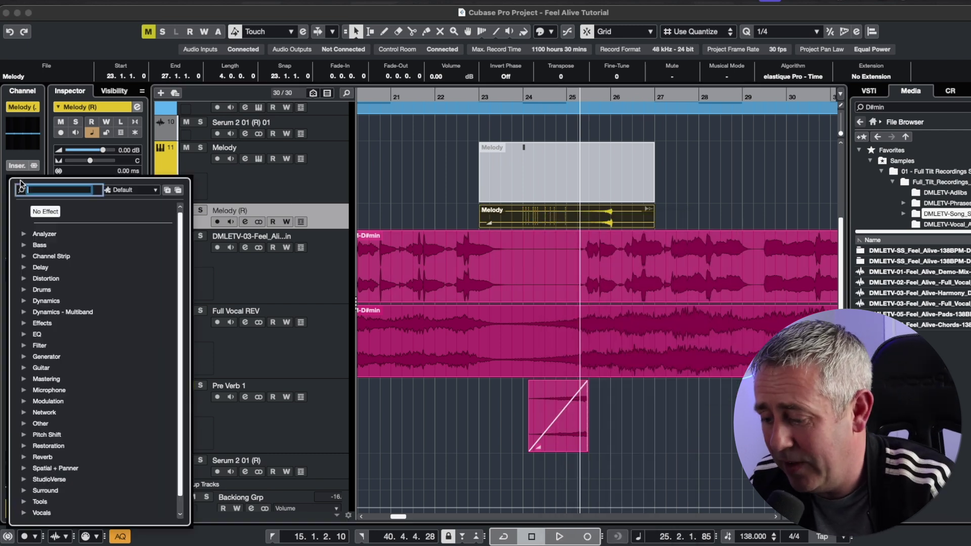
pyautogui.click(76, 412)
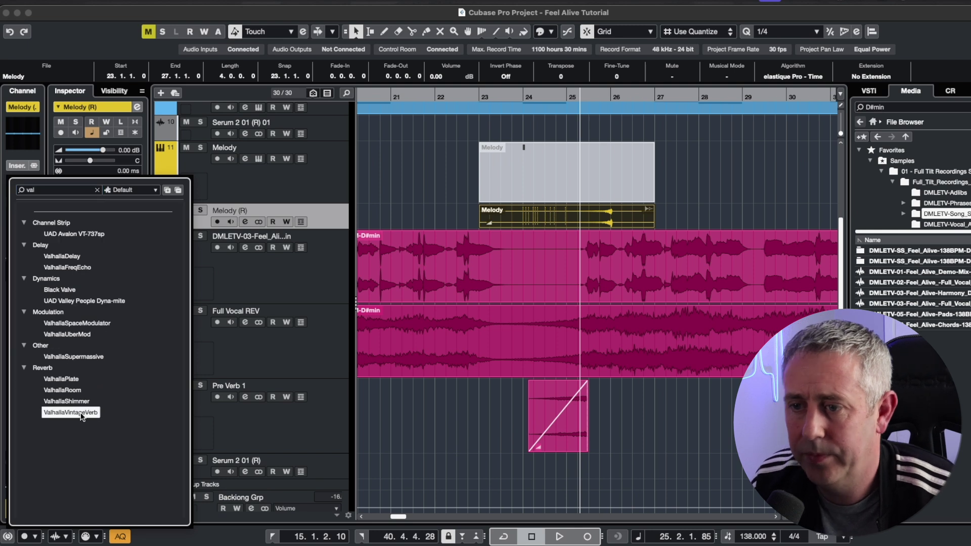
pyautogui.click(496, 310)
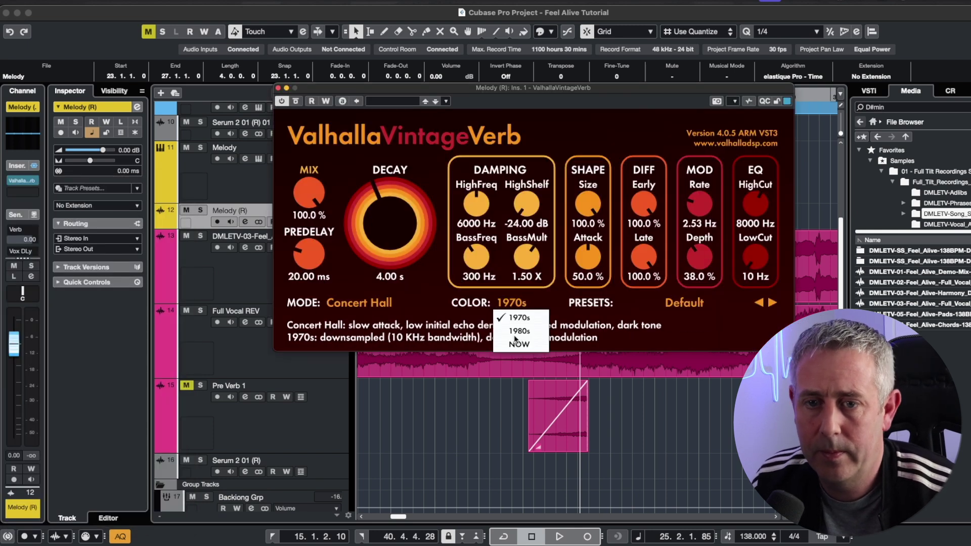
pyautogui.click(523, 332)
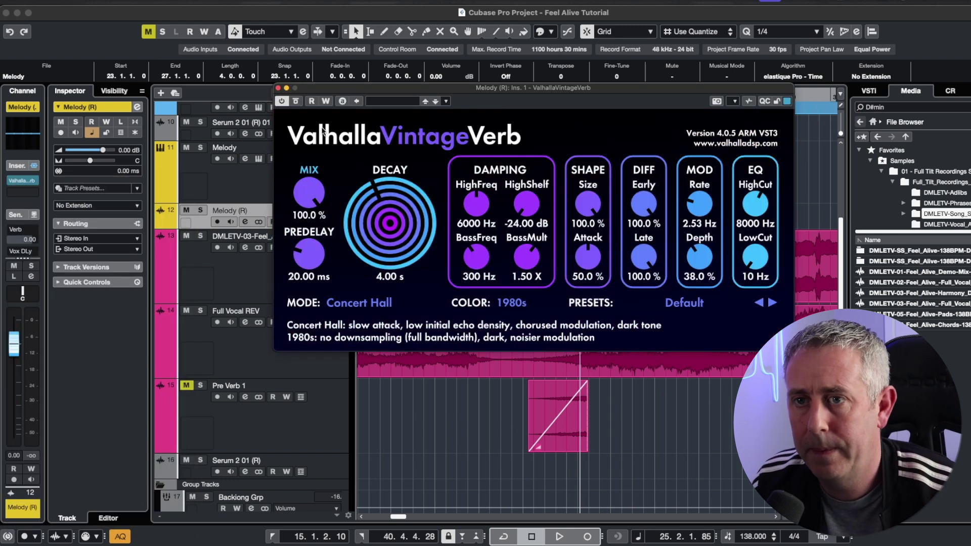
pyautogui.click(278, 88)
pyautogui.press('space')
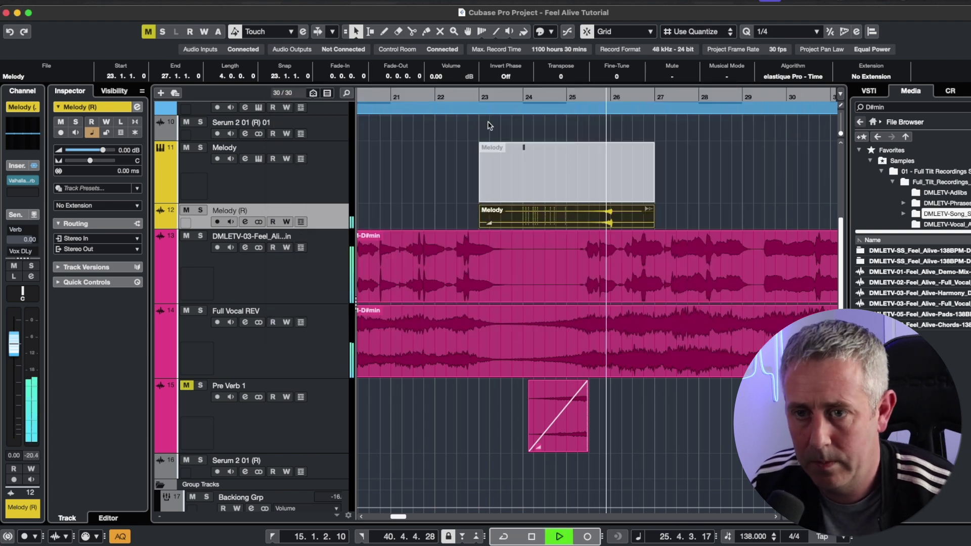
pyautogui.press('space')
# - Enlarge the Melody (R) track's height and render its reversed event in place with Channel Settings, muting the source event
pyautogui.moveTo(340, 230); pyautogui.dragTo(340, 277)
pyautogui.click(88, 2)
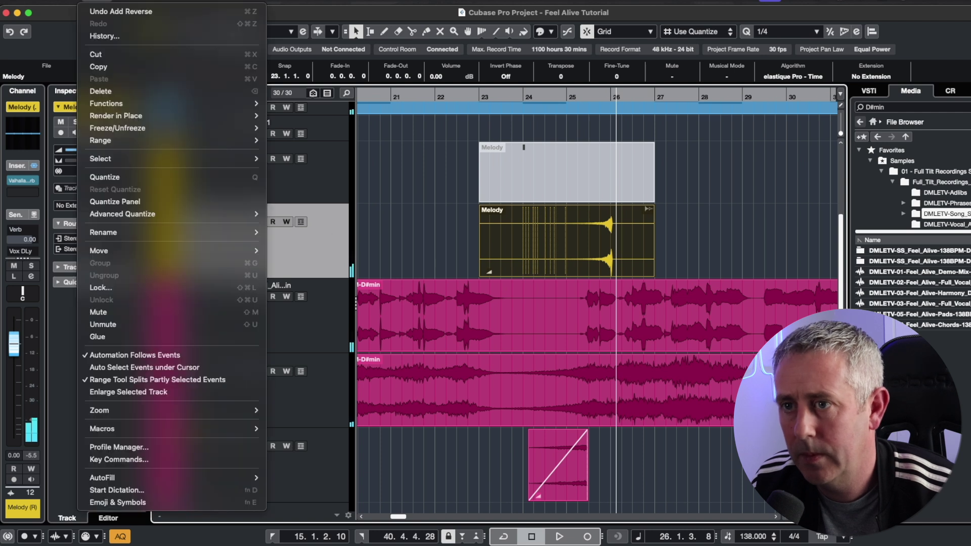
pyautogui.moveTo(205, 120)
pyautogui.click(292, 128)
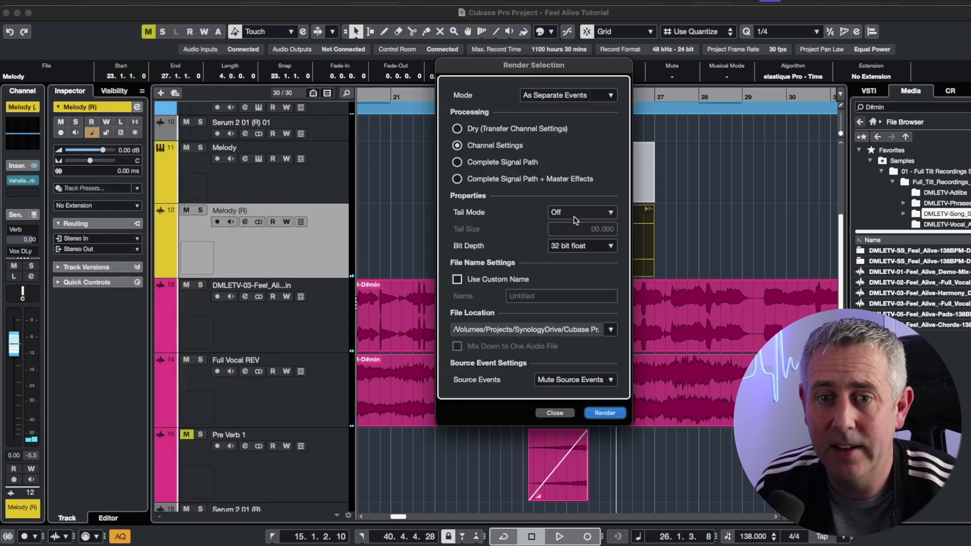
pyautogui.click(606, 413)
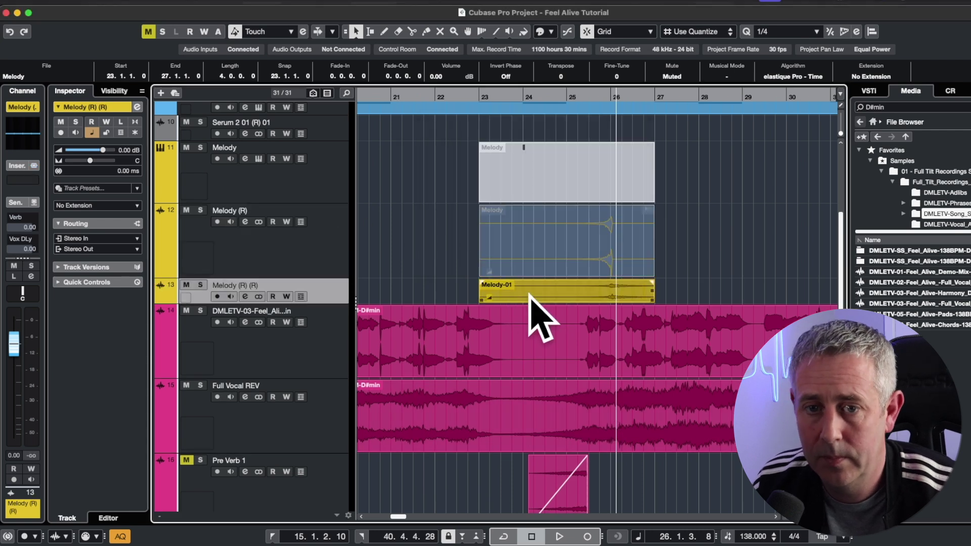
# - Reverse the newly rendered Melody-01 event and remove the intermediate Melody (R) track
pyautogui.rightClick(540, 291)
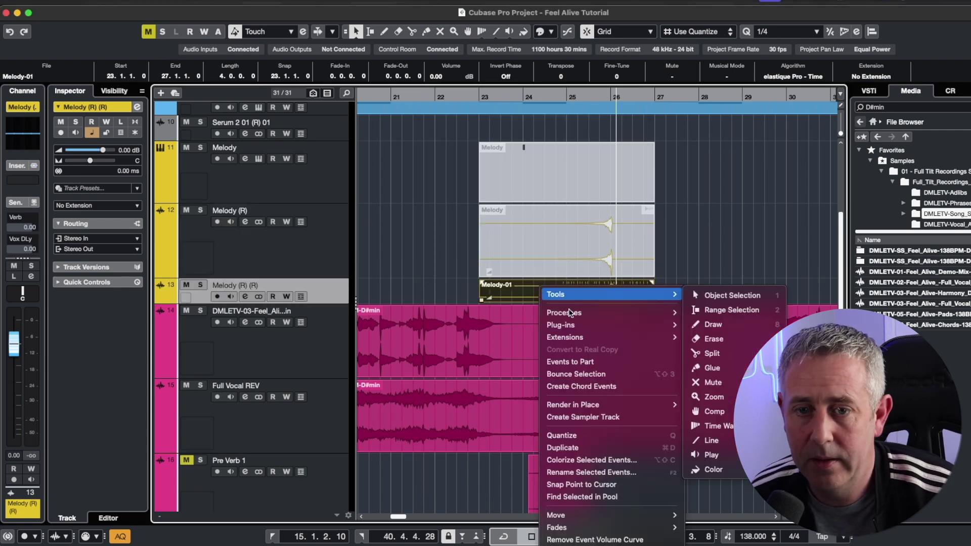
pyautogui.click(445, 242)
pyautogui.rightClick(280, 262)
pyautogui.click(324, 306)
# - Unmute the original Melody part and its muted notes in the Key Editor
pyautogui.rightClick(545, 174)
pyautogui.click(632, 175)
pyautogui.click(607, 186)
pyautogui.press('1')
pyautogui.doubleClick(601, 174)
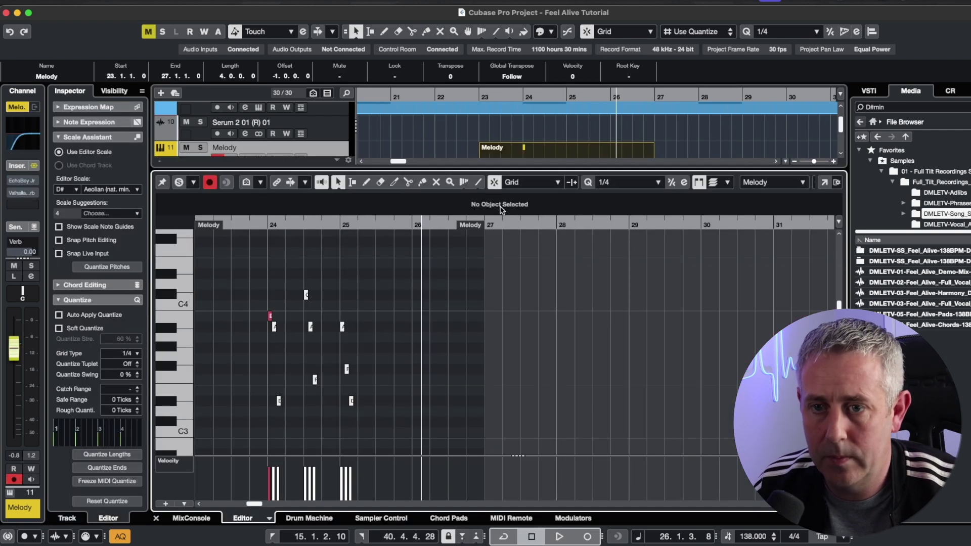
pyautogui.rightClick(529, 306)
pyautogui.click(551, 310)
pyautogui.moveTo(479, 253); pyautogui.dragTo(275, 435)
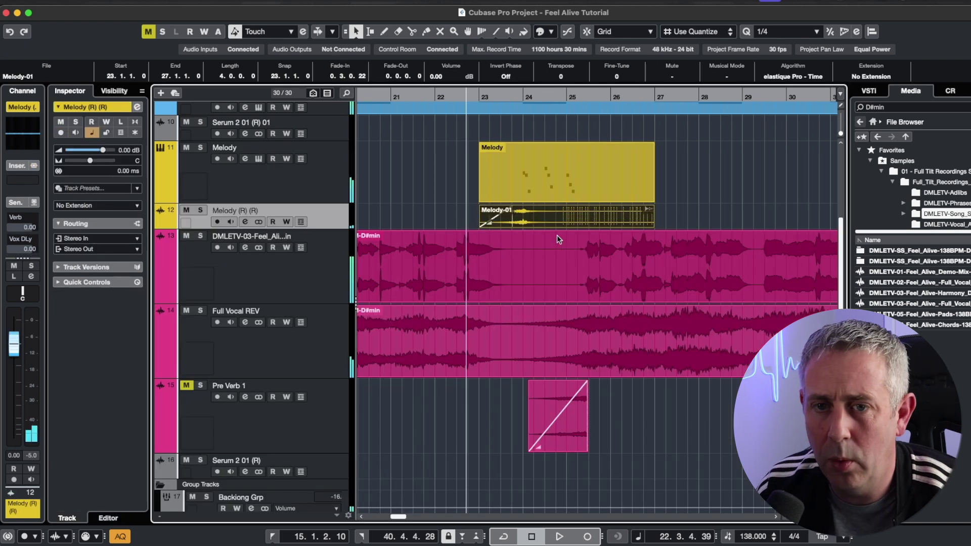
# - Split the Melody-01 event at 24.2.1.0 and delete the portion after the cut
pyautogui.press('h')
pyautogui.press('h')
pyautogui.press('h')
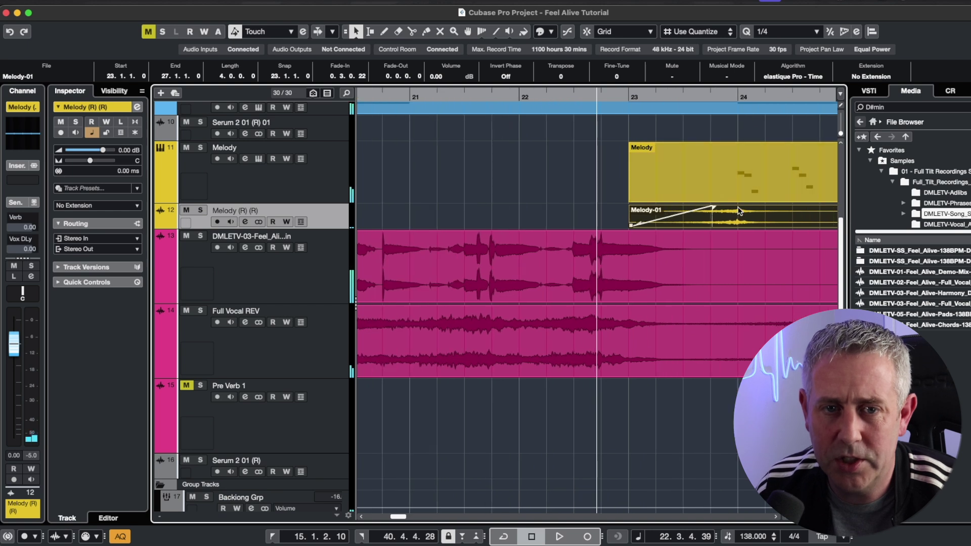
pyautogui.rightClick(795, 212)
pyautogui.click(795, 211)
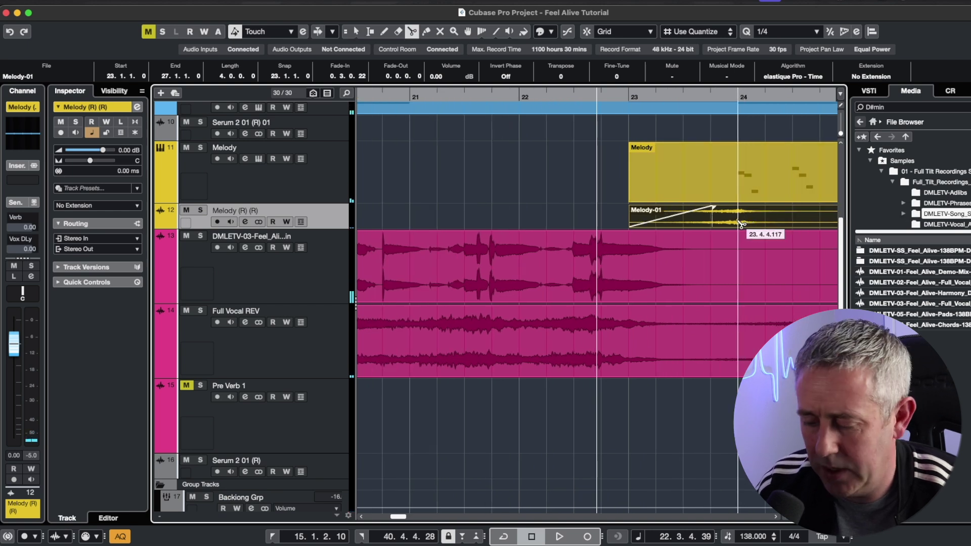
pyautogui.click(764, 222)
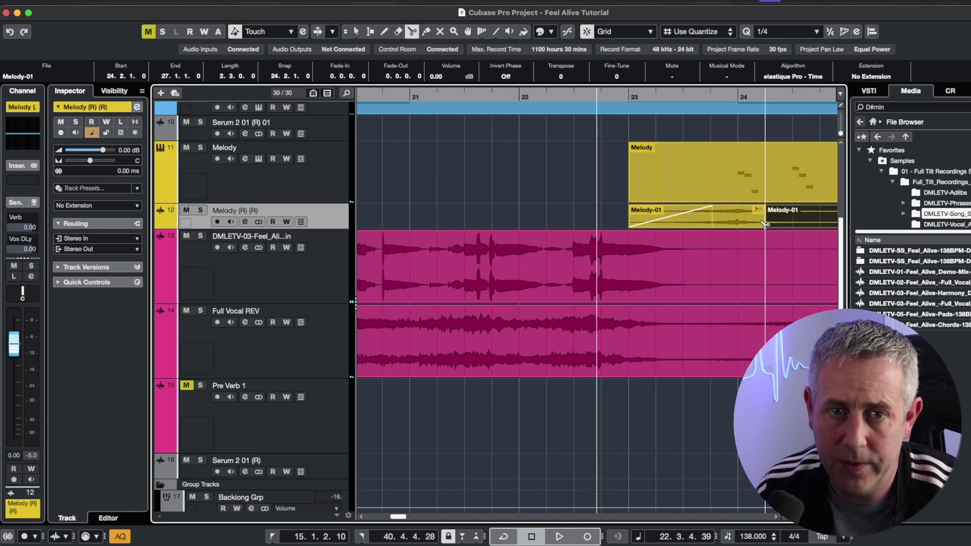
pyautogui.press('1')
pyautogui.click(792, 225)
pyautogui.press('Delete')
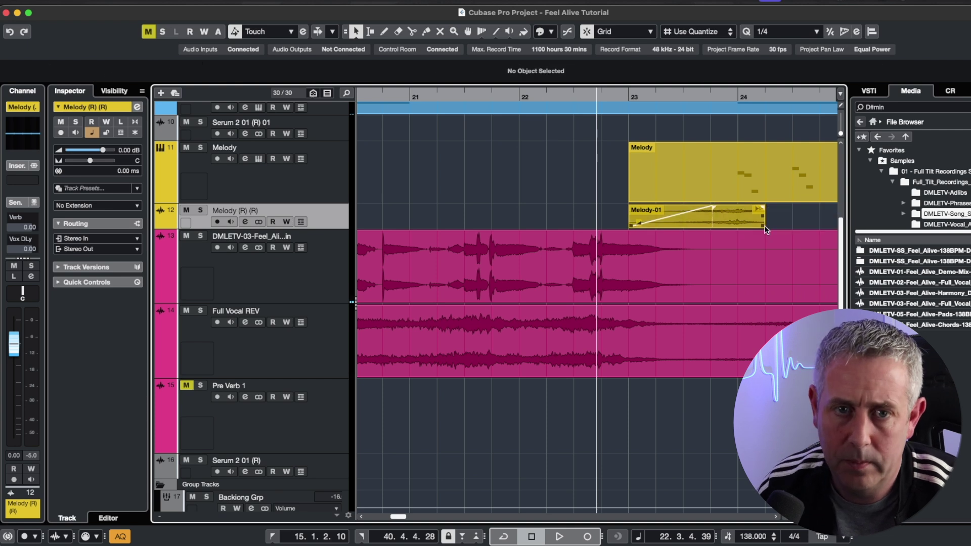
# - Trim the Melody-01 event's end back to bar 24 and extend its fade-in over the whole one-bar event
pyautogui.moveTo(765, 229); pyautogui.dragTo(747, 229)
pyautogui.moveTo(739, 226); pyautogui.dragTo(736, 208)
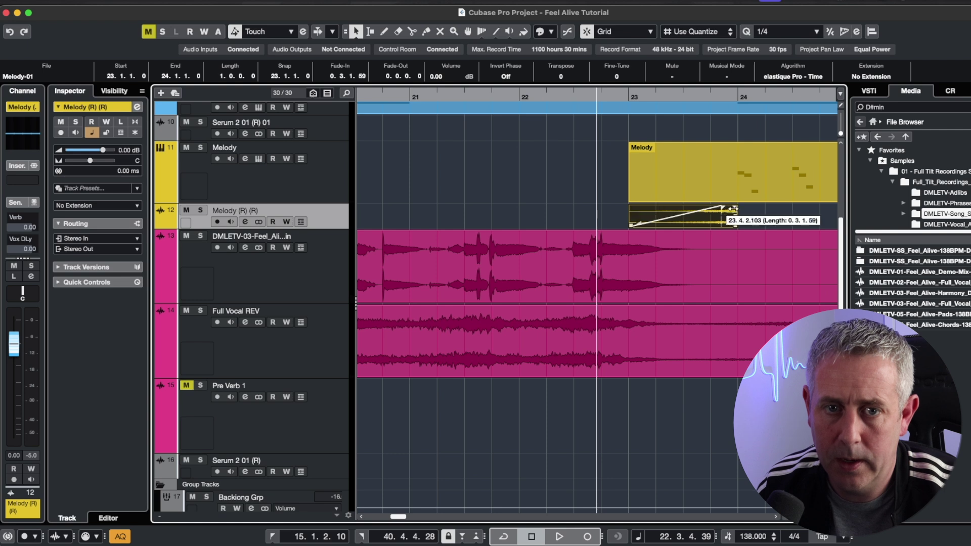
# - Audition the reversed reverb swell leading into the Melody part within the full mix
pyautogui.click(443, 93)
pyautogui.press('Up')
pyautogui.doubleClick(615, 96)
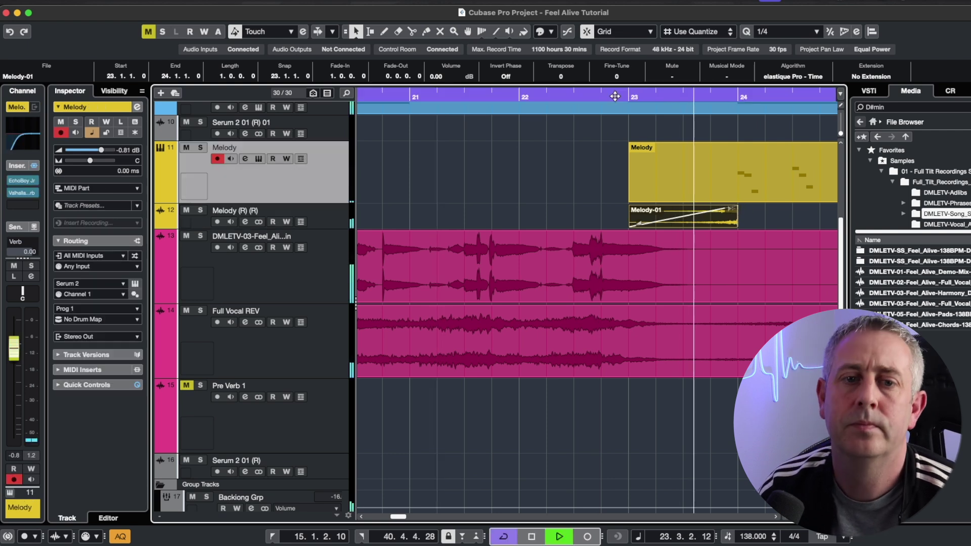
pyautogui.moveTo(614, 97); pyautogui.dragTo(506, 71)
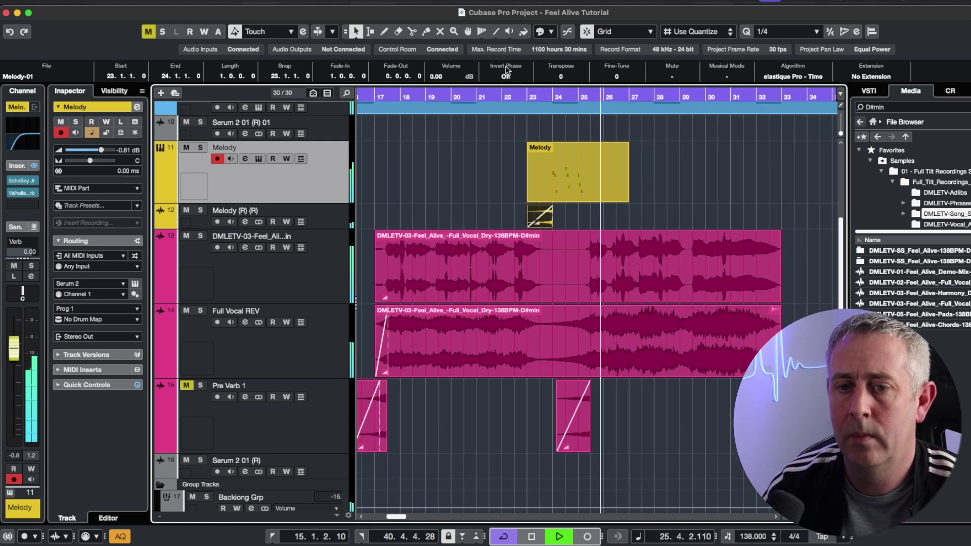
pyautogui.click(485, 92)
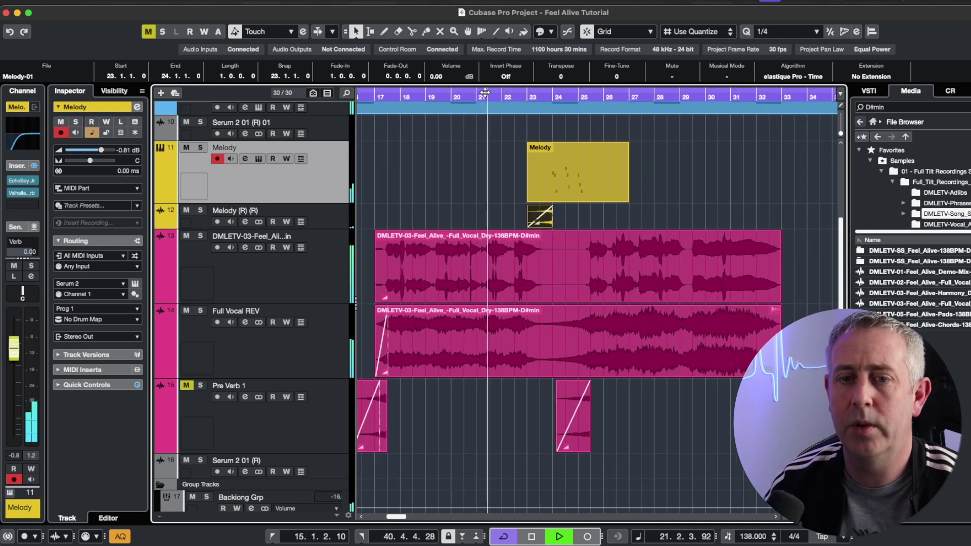
# - Raise the Melody (R) (R) track's volume to 0.99 dB and audition the swell again from just before bar 22
pyautogui.click(328, 225)
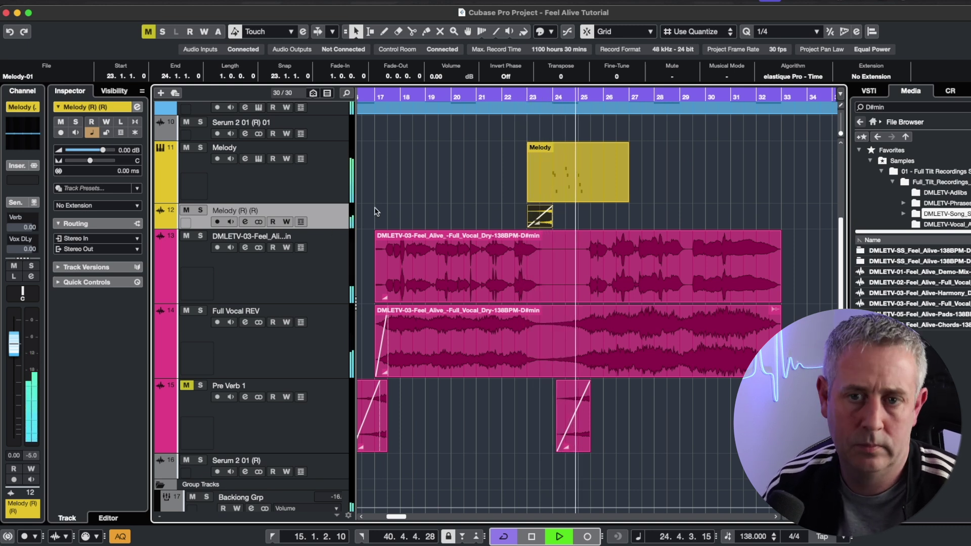
pyautogui.press('space')
pyautogui.moveTo(15, 351); pyautogui.dragTo(15, 348)
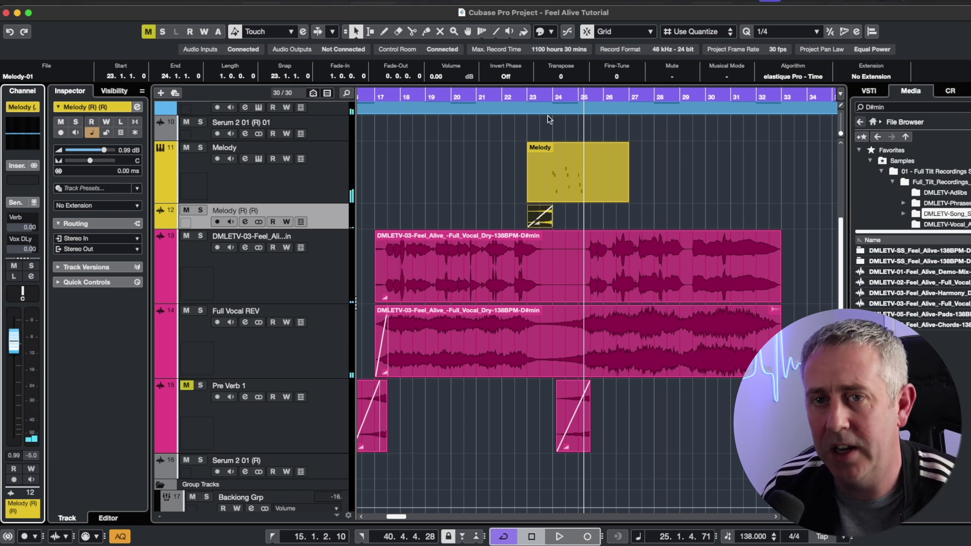
pyautogui.click(497, 94)
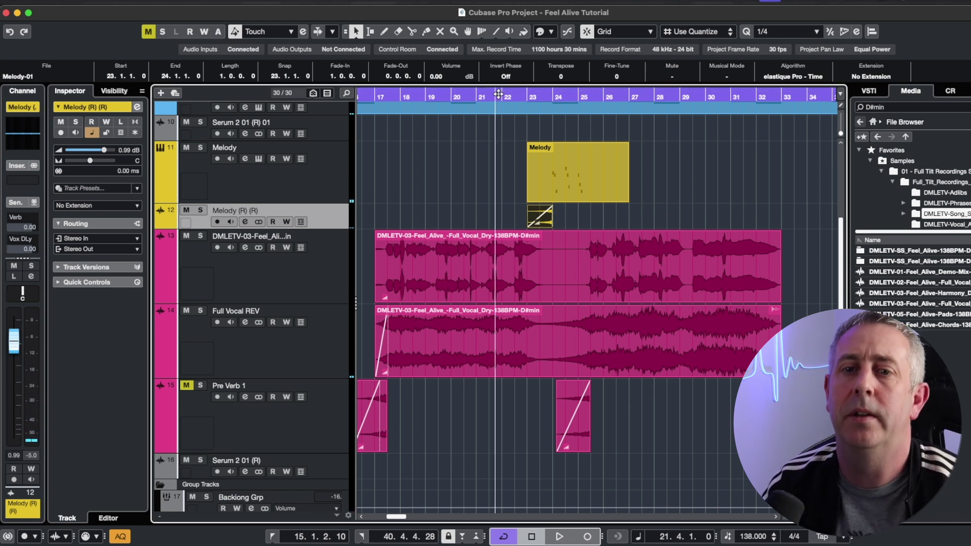
pyautogui.press('space')
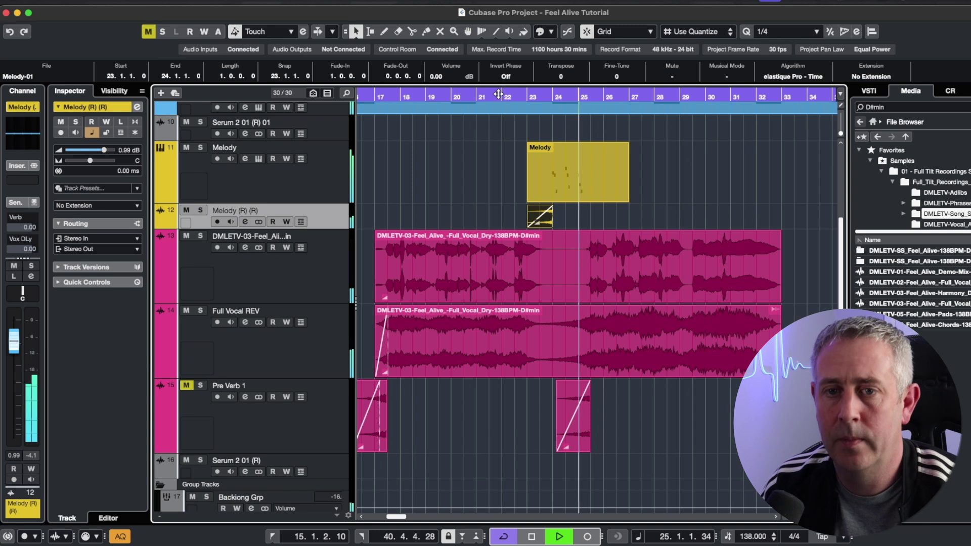
pyautogui.press('space')
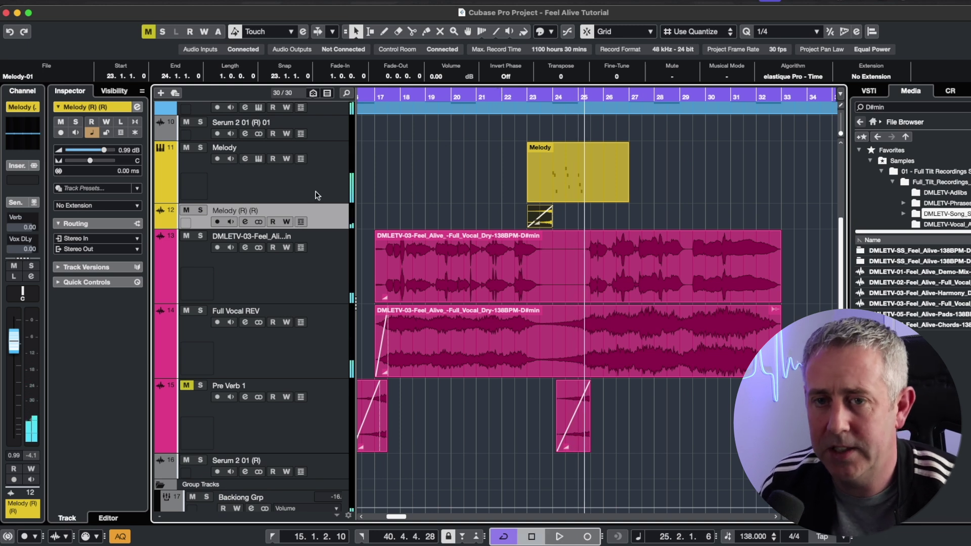
# - Move the Melody (R) (R) track directly below the Pre Verb 1 track
pyautogui.moveTo(332, 211); pyautogui.dragTo(309, 437)
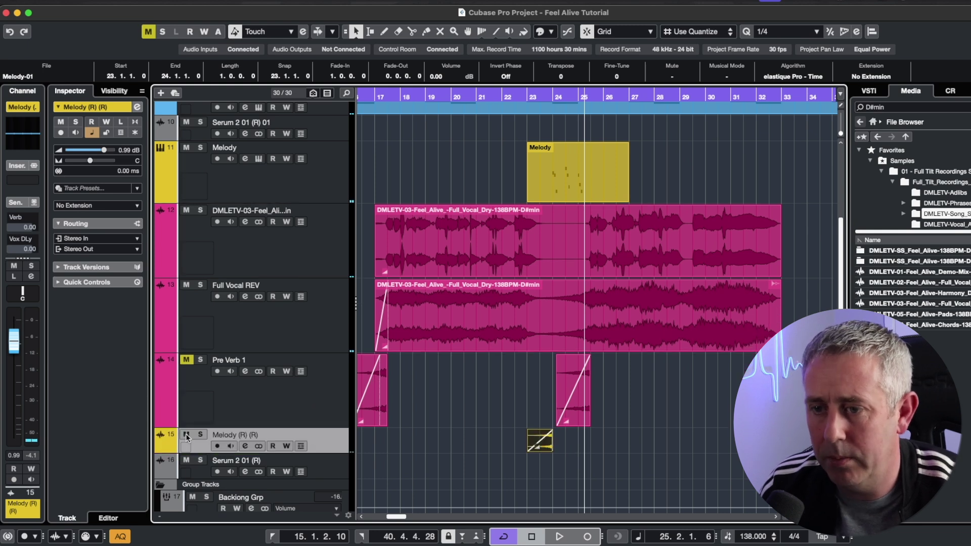
# - Render the Melody track in place as separate events, using channel settings, no tail, 32-bit float and muted source tracks
pyautogui.click(335, 198)
pyautogui.rightClick(614, 165)
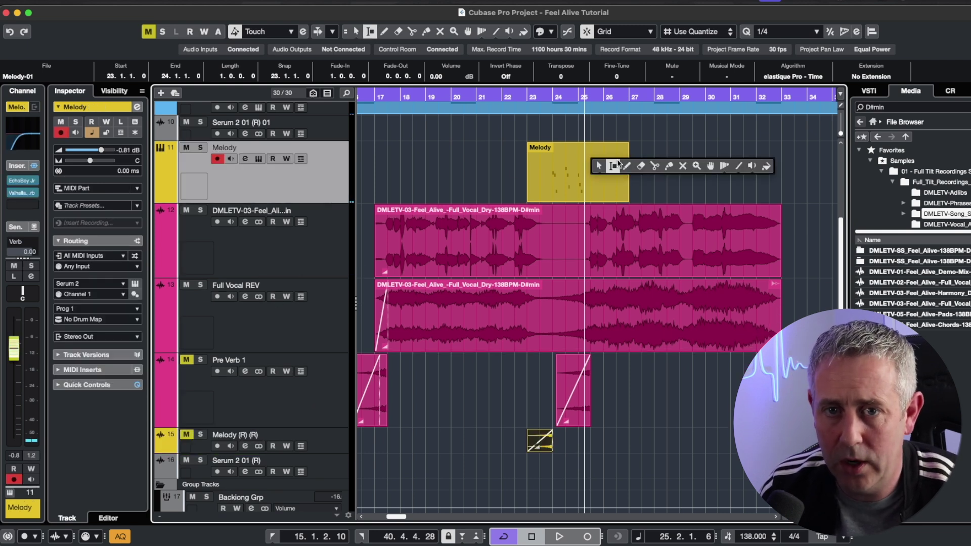
pyautogui.click(598, 166)
pyautogui.click(591, 164)
pyautogui.press('h')
pyautogui.click(360, 195)
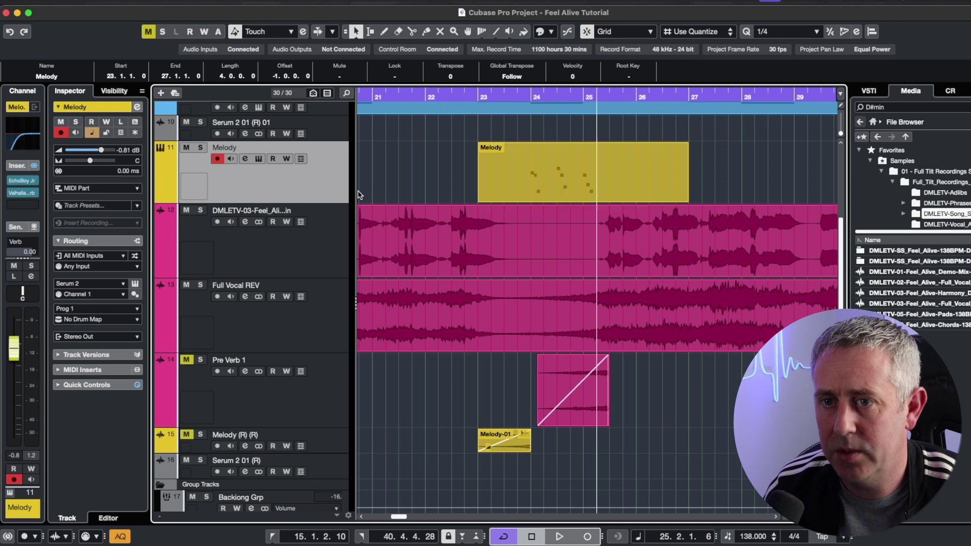
pyautogui.click(94, 3)
pyautogui.moveTo(137, 115)
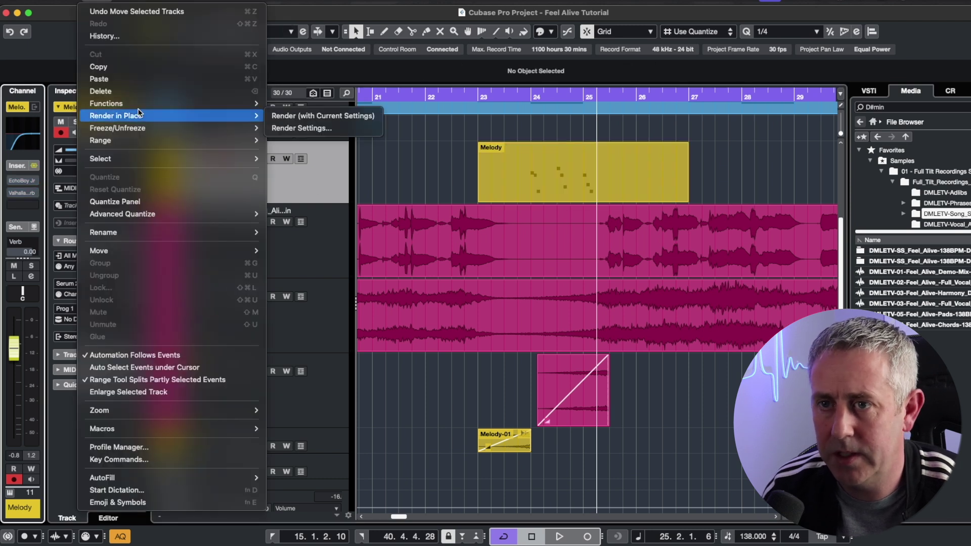
pyautogui.click(340, 126)
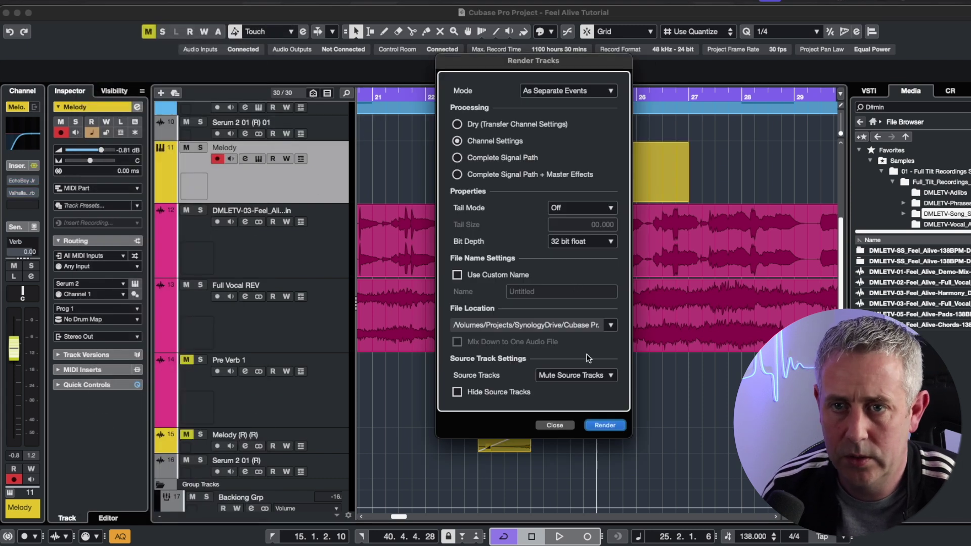
pyautogui.click(604, 425)
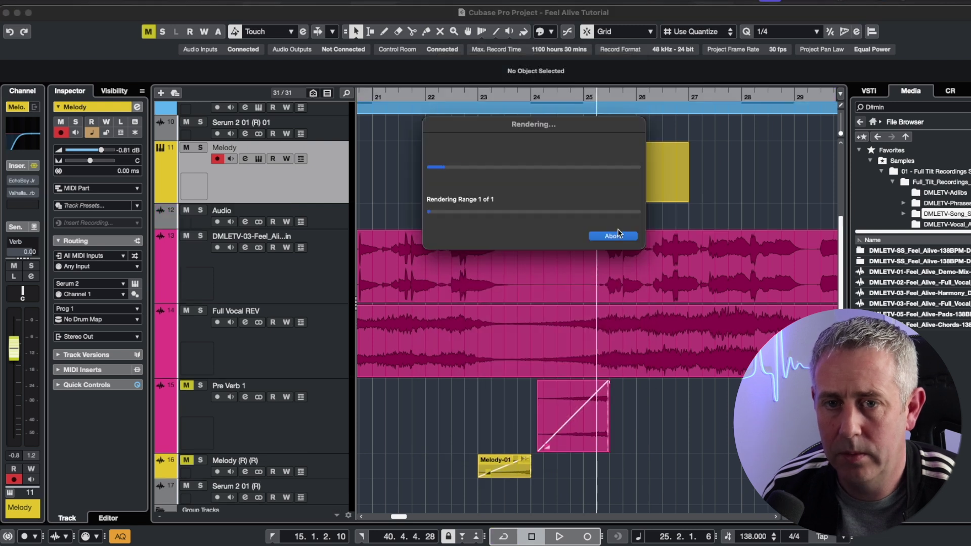
# - Apply Reverse, ValhallaVintageVerb and a second Reverse to the rendered Melody-02 event with Direct Offline Processing
pyautogui.click(603, 216)
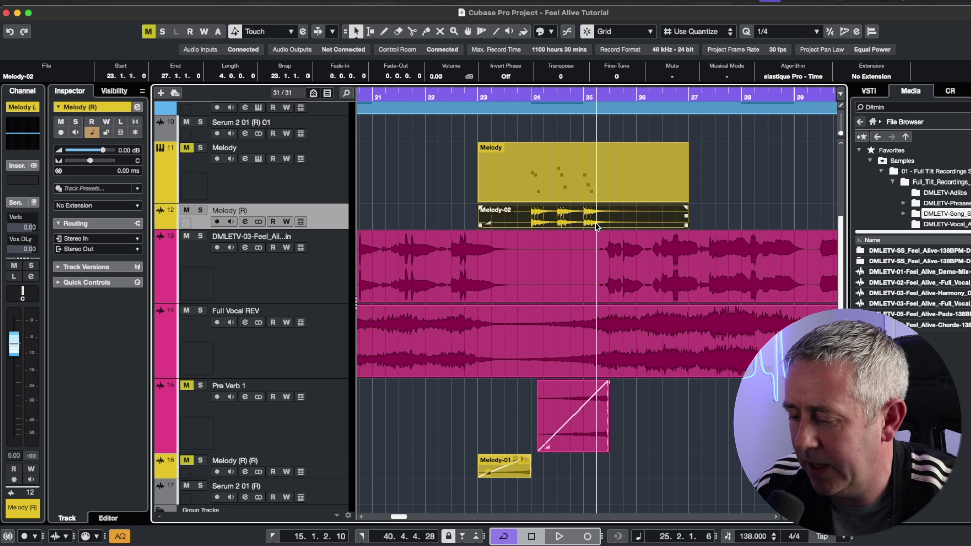
pyautogui.press('F7')
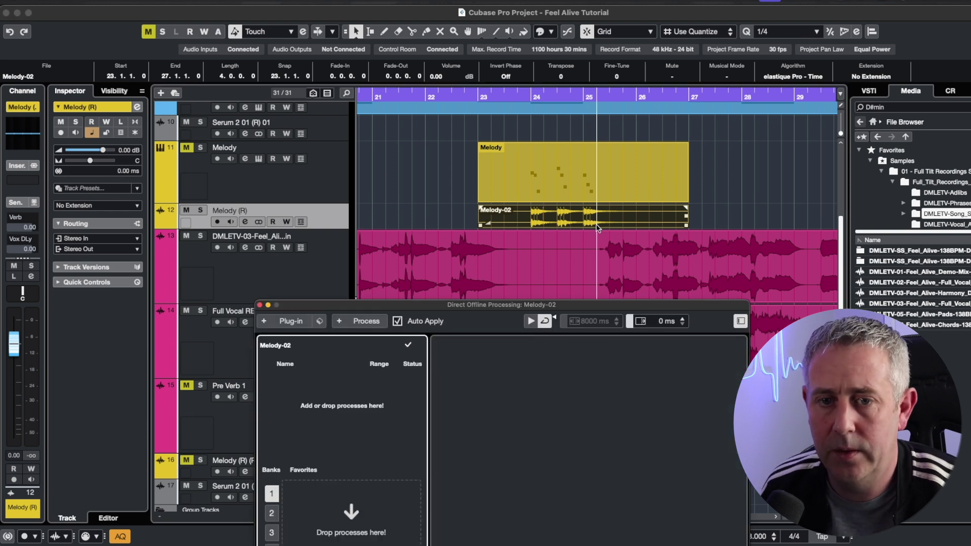
pyautogui.click(356, 322)
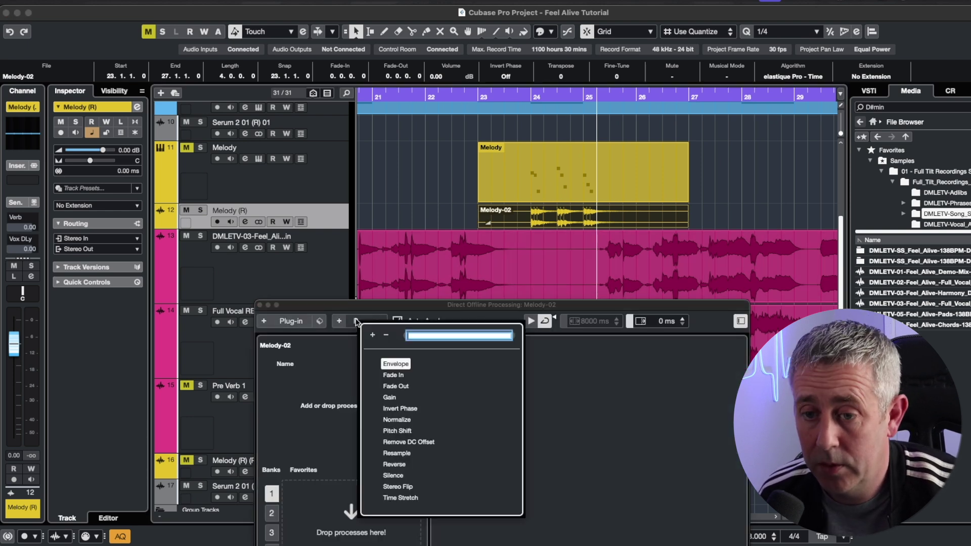
pyautogui.click(394, 464)
pyautogui.click(279, 323)
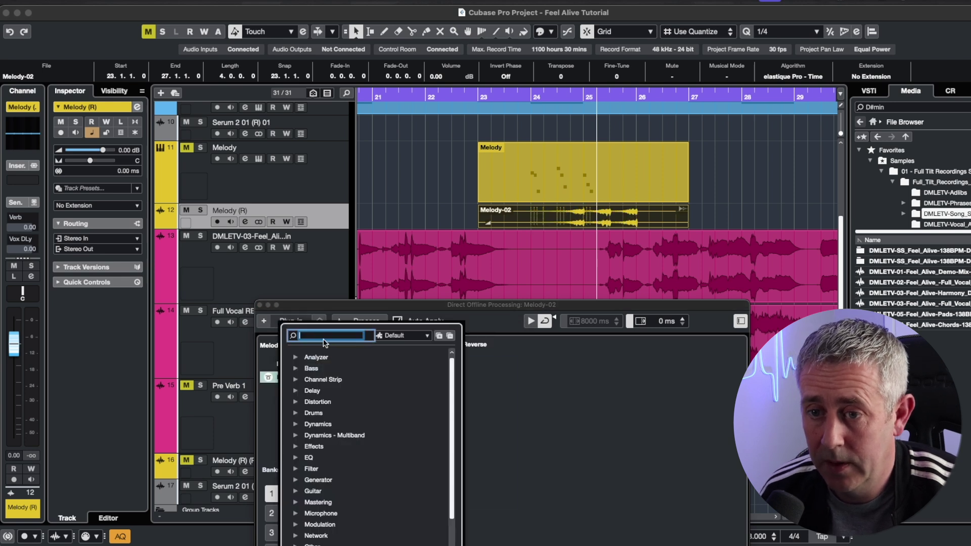
pyautogui.write('val')
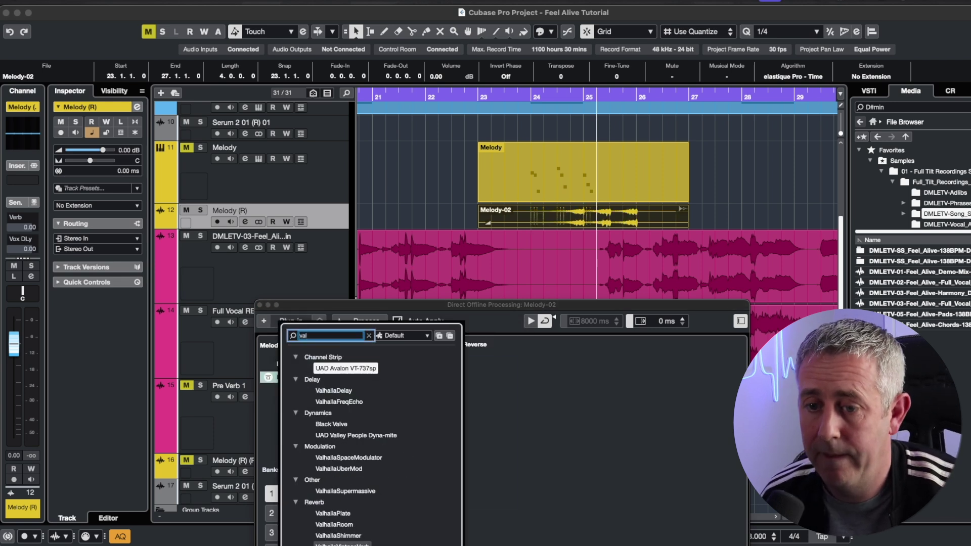
pyautogui.click(343, 544)
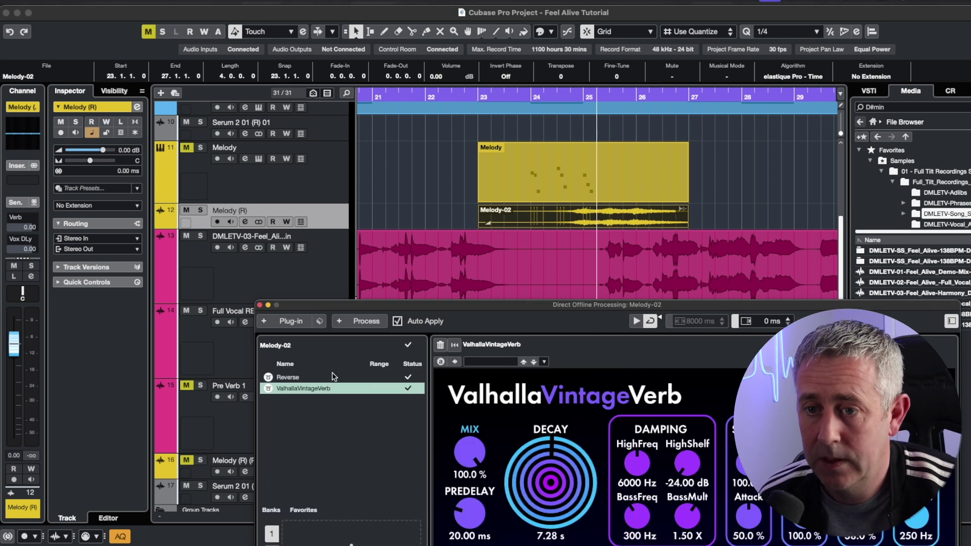
pyautogui.click(364, 324)
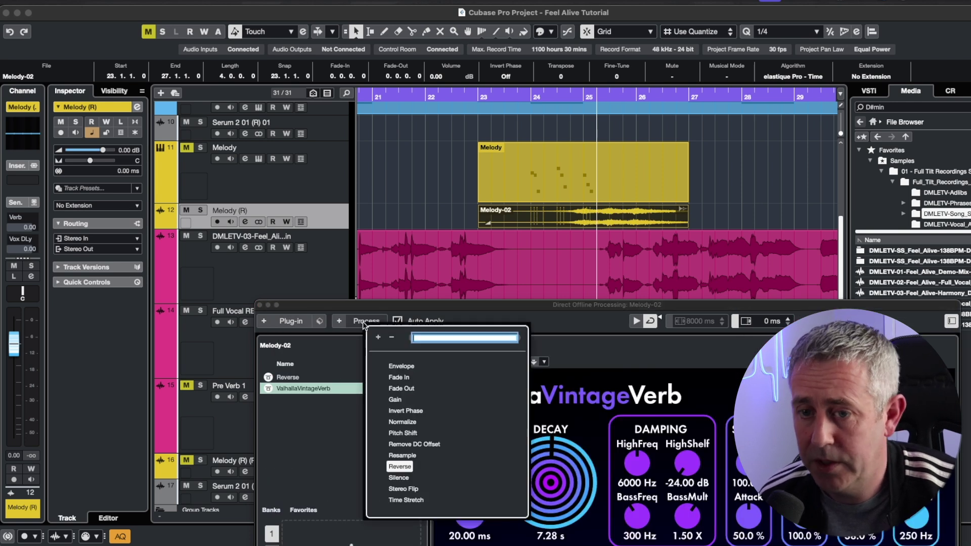
pyautogui.click(407, 469)
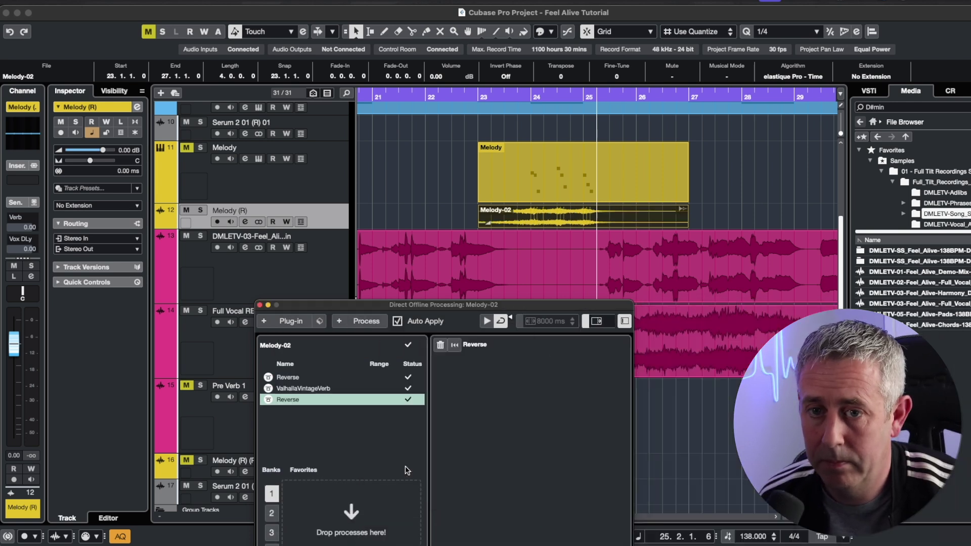
# - Enlarge the Melody (R) track's height and give the Melody-02 event a fade-in of about one bar
pyautogui.click(471, 208)
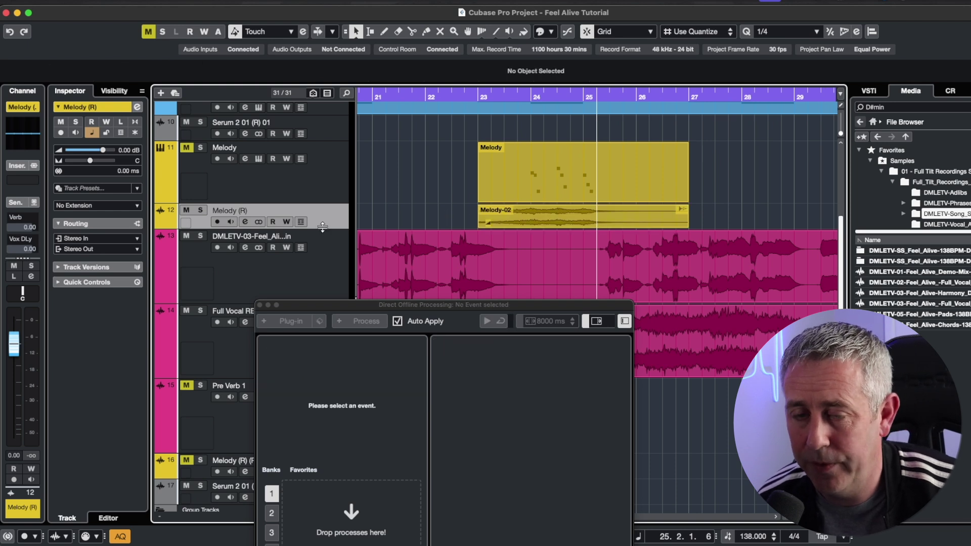
pyautogui.moveTo(322, 227); pyautogui.dragTo(322, 277)
pyautogui.moveTo(480, 206); pyautogui.dragTo(531, 212)
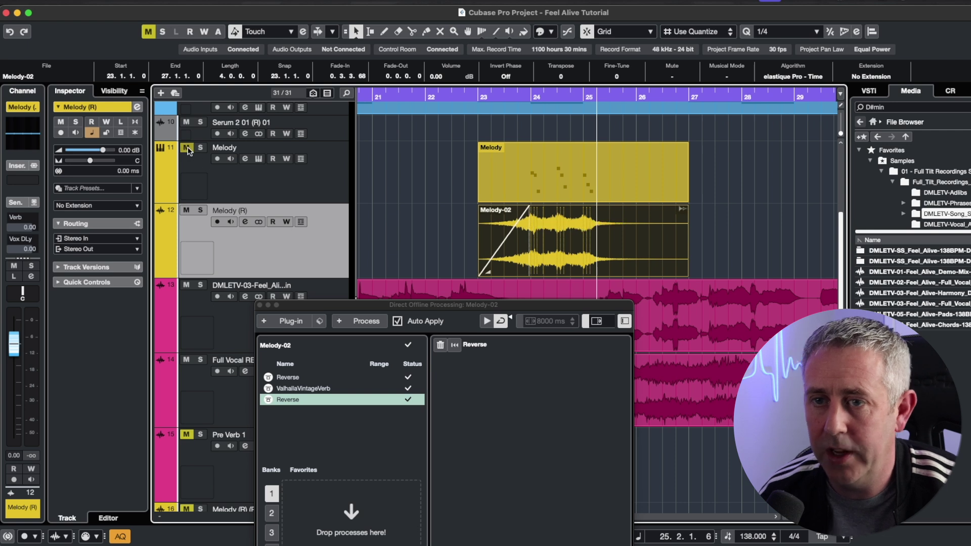
# - Play from bar 23 and lower the Melody (R) track's volume to blend its reversed reverb with the melody
pyautogui.click(479, 94)
pyautogui.press('space')
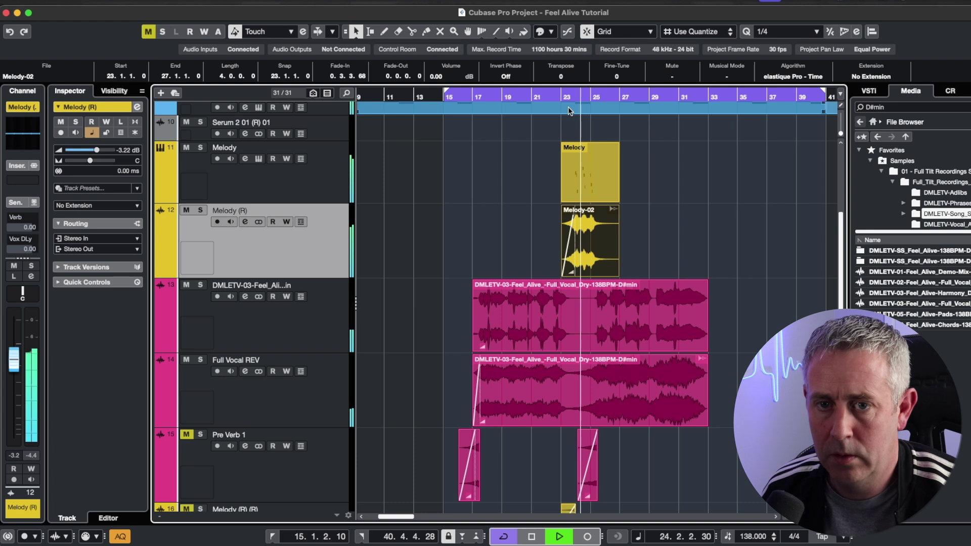
pyautogui.moveTo(12, 371); pyautogui.dragTo(13, 381)
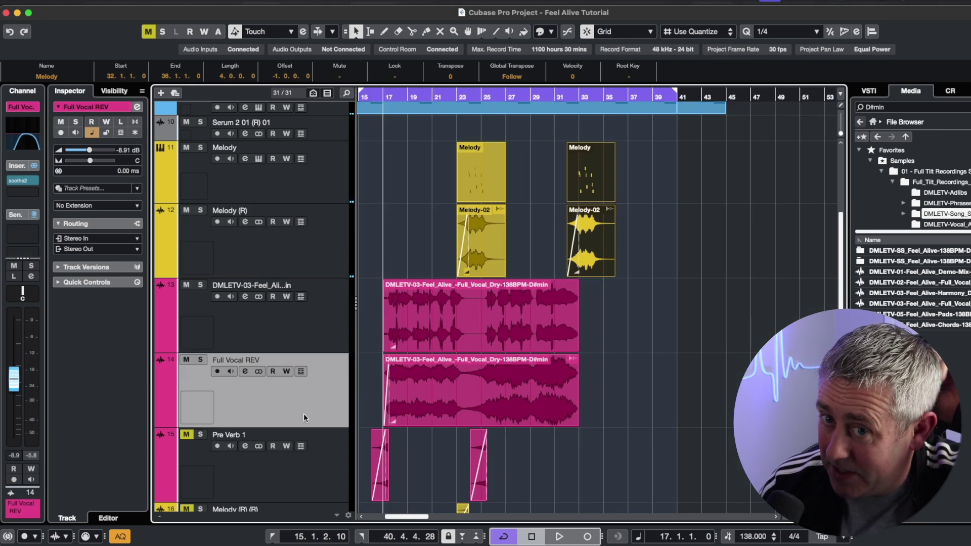
# - Audition the vocal and melody together with their reversed reverb layers from bar 17
pyautogui.click(402, 397)
pyautogui.click(432, 332)
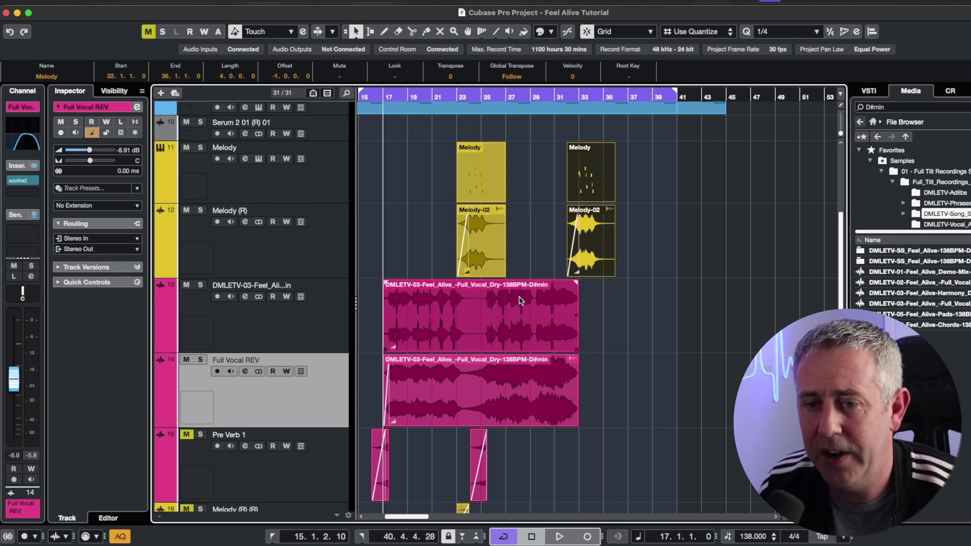
pyautogui.press('space')
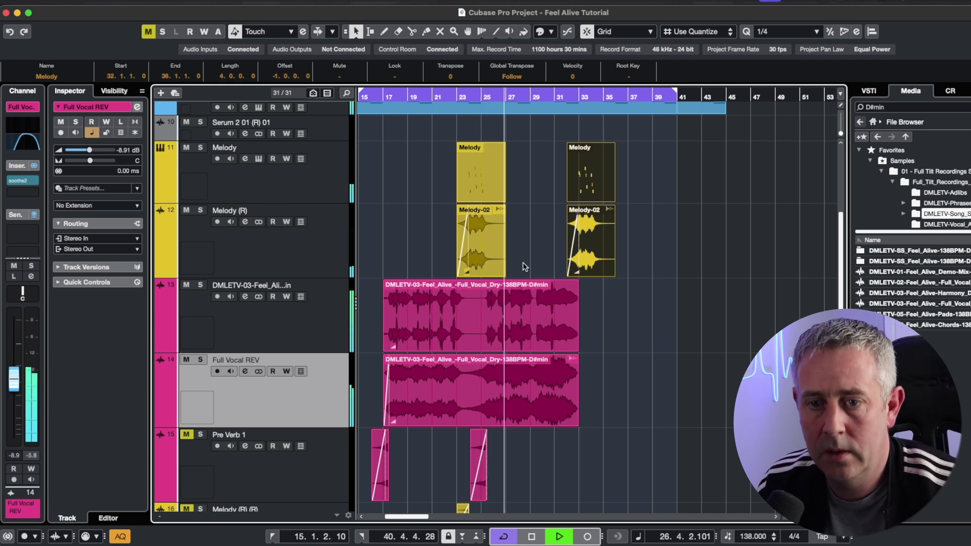
# - Mute both Melody-02 events and the Full Vocal REV event with the Mute tool
pyautogui.rightClick(686, 243)
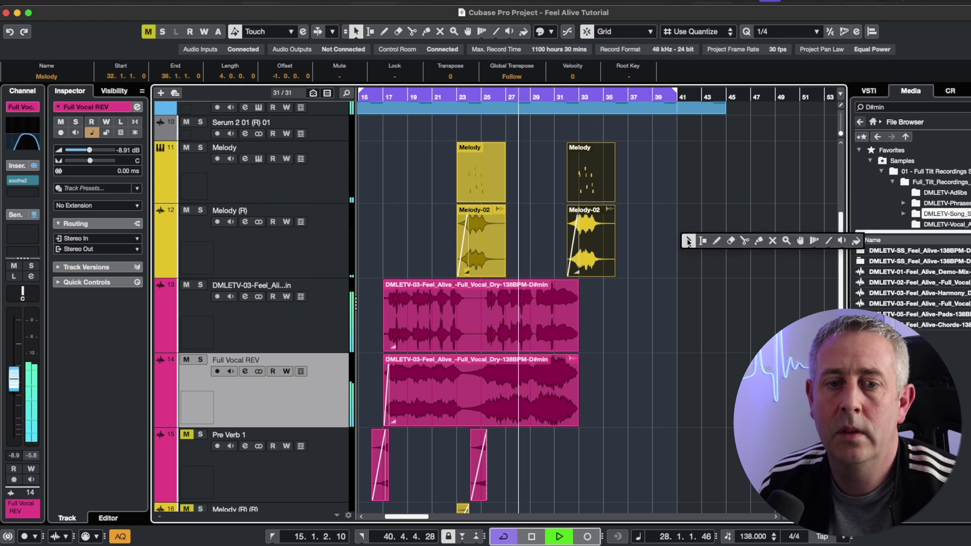
pyautogui.click(772, 243)
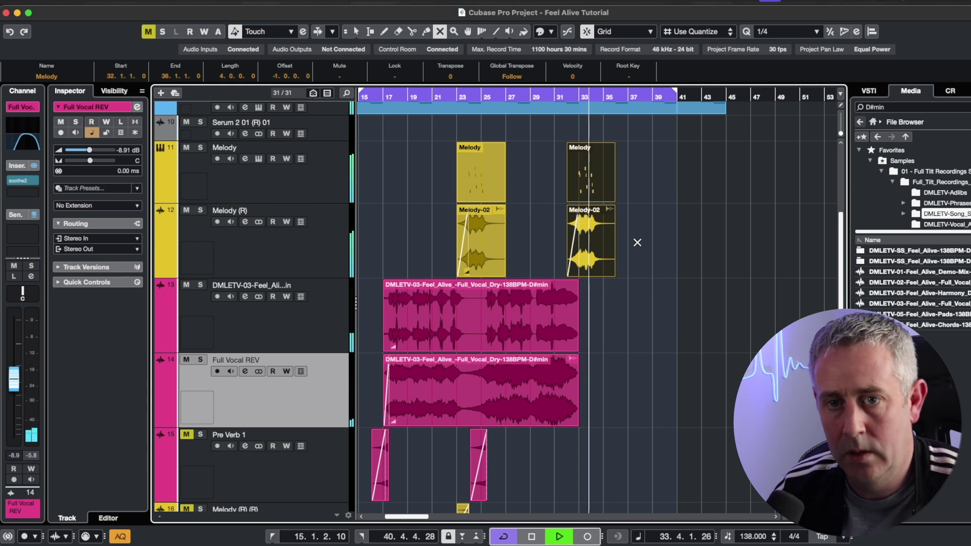
pyautogui.moveTo(703, 241)
pyautogui.mouseDown()
pyautogui.moveTo(700, 249)
pyautogui.moveTo(397, 250)
pyautogui.mouseUp()
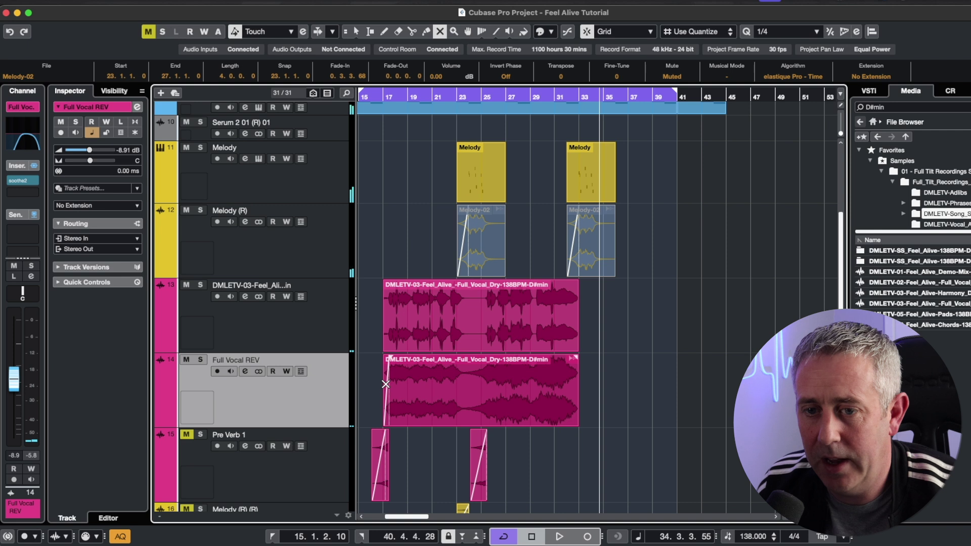
pyautogui.click(522, 393)
# - Audition the mix without the full reversed reverb layers from around bar 22
pyautogui.click(452, 97)
pyautogui.click(446, 96)
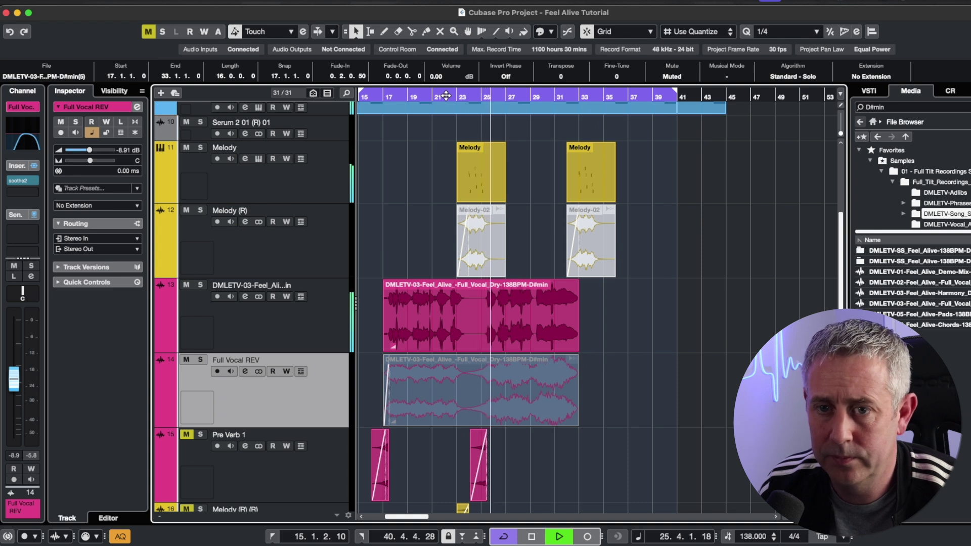
pyautogui.press('space')
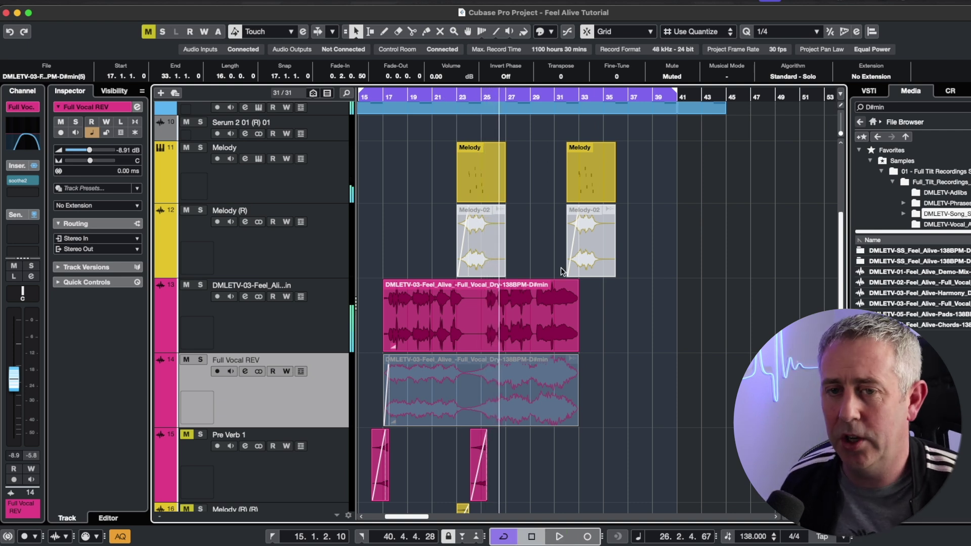